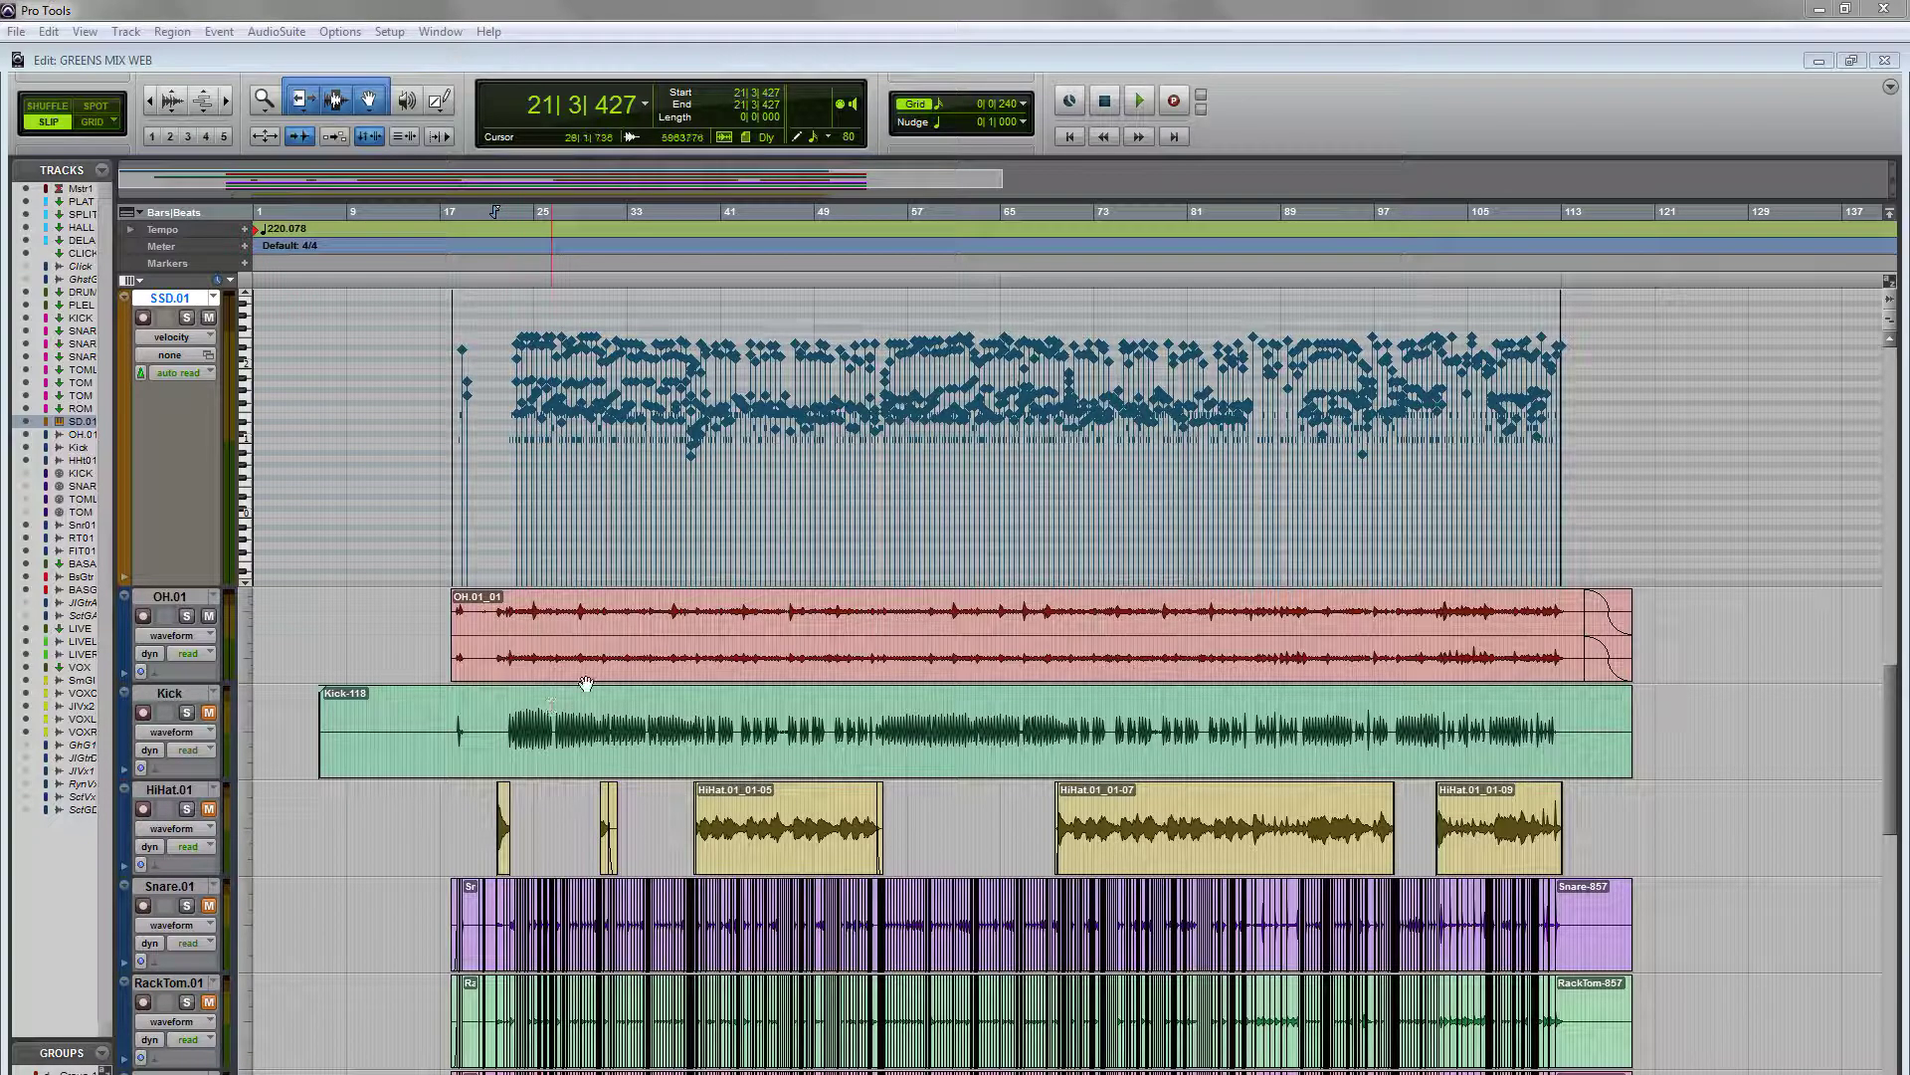
- Select the OH.01 track and enlarge the waveform display height of all audio tracks
{"action": "left_click", "coordinate": [177, 599]}
{"action": "scroll", "coordinate": [181, 605], "scroll_direction": "down", "scroll_amount": 3}
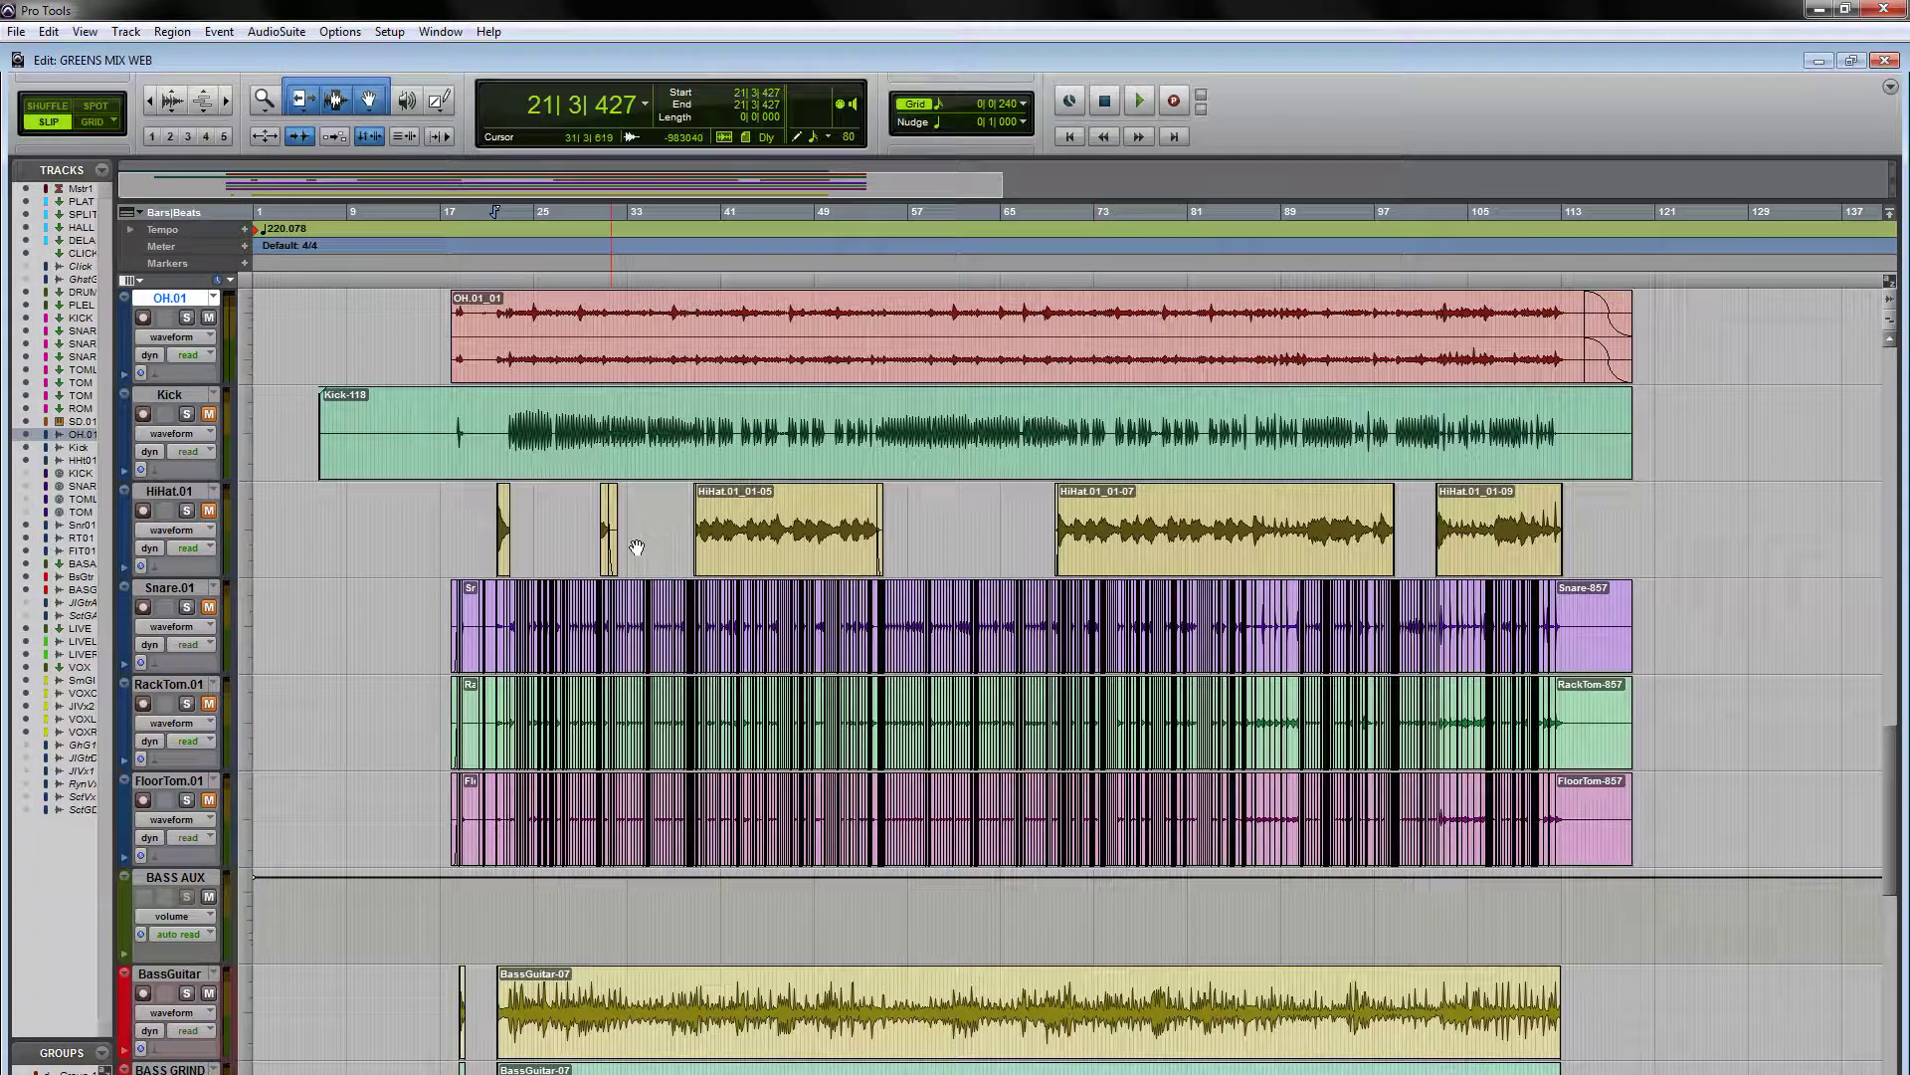
{"action": "left_click_drag", "start_coordinate": [1894, 816], "coordinate": [1893, 793]}
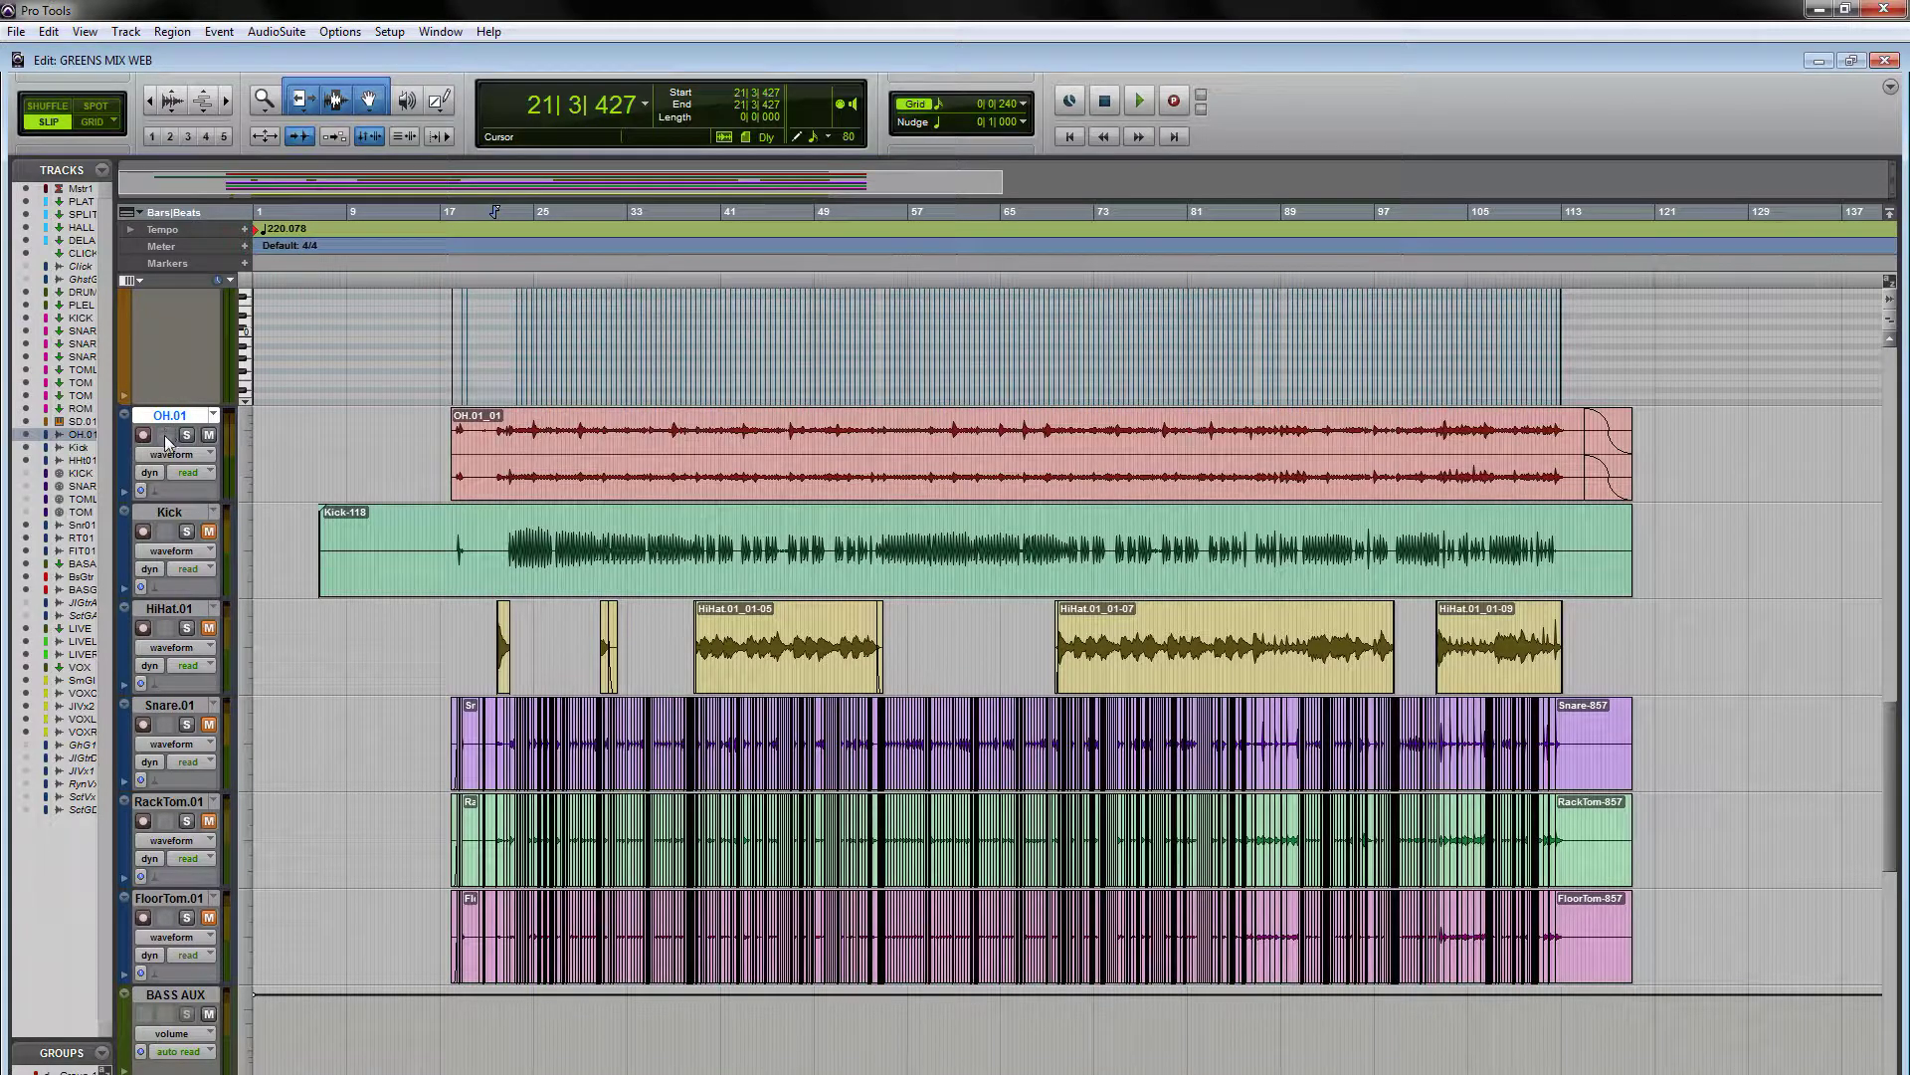
{"action": "left_click", "coordinate": [175, 98]}
{"action": "left_click", "coordinate": [561, 733]}
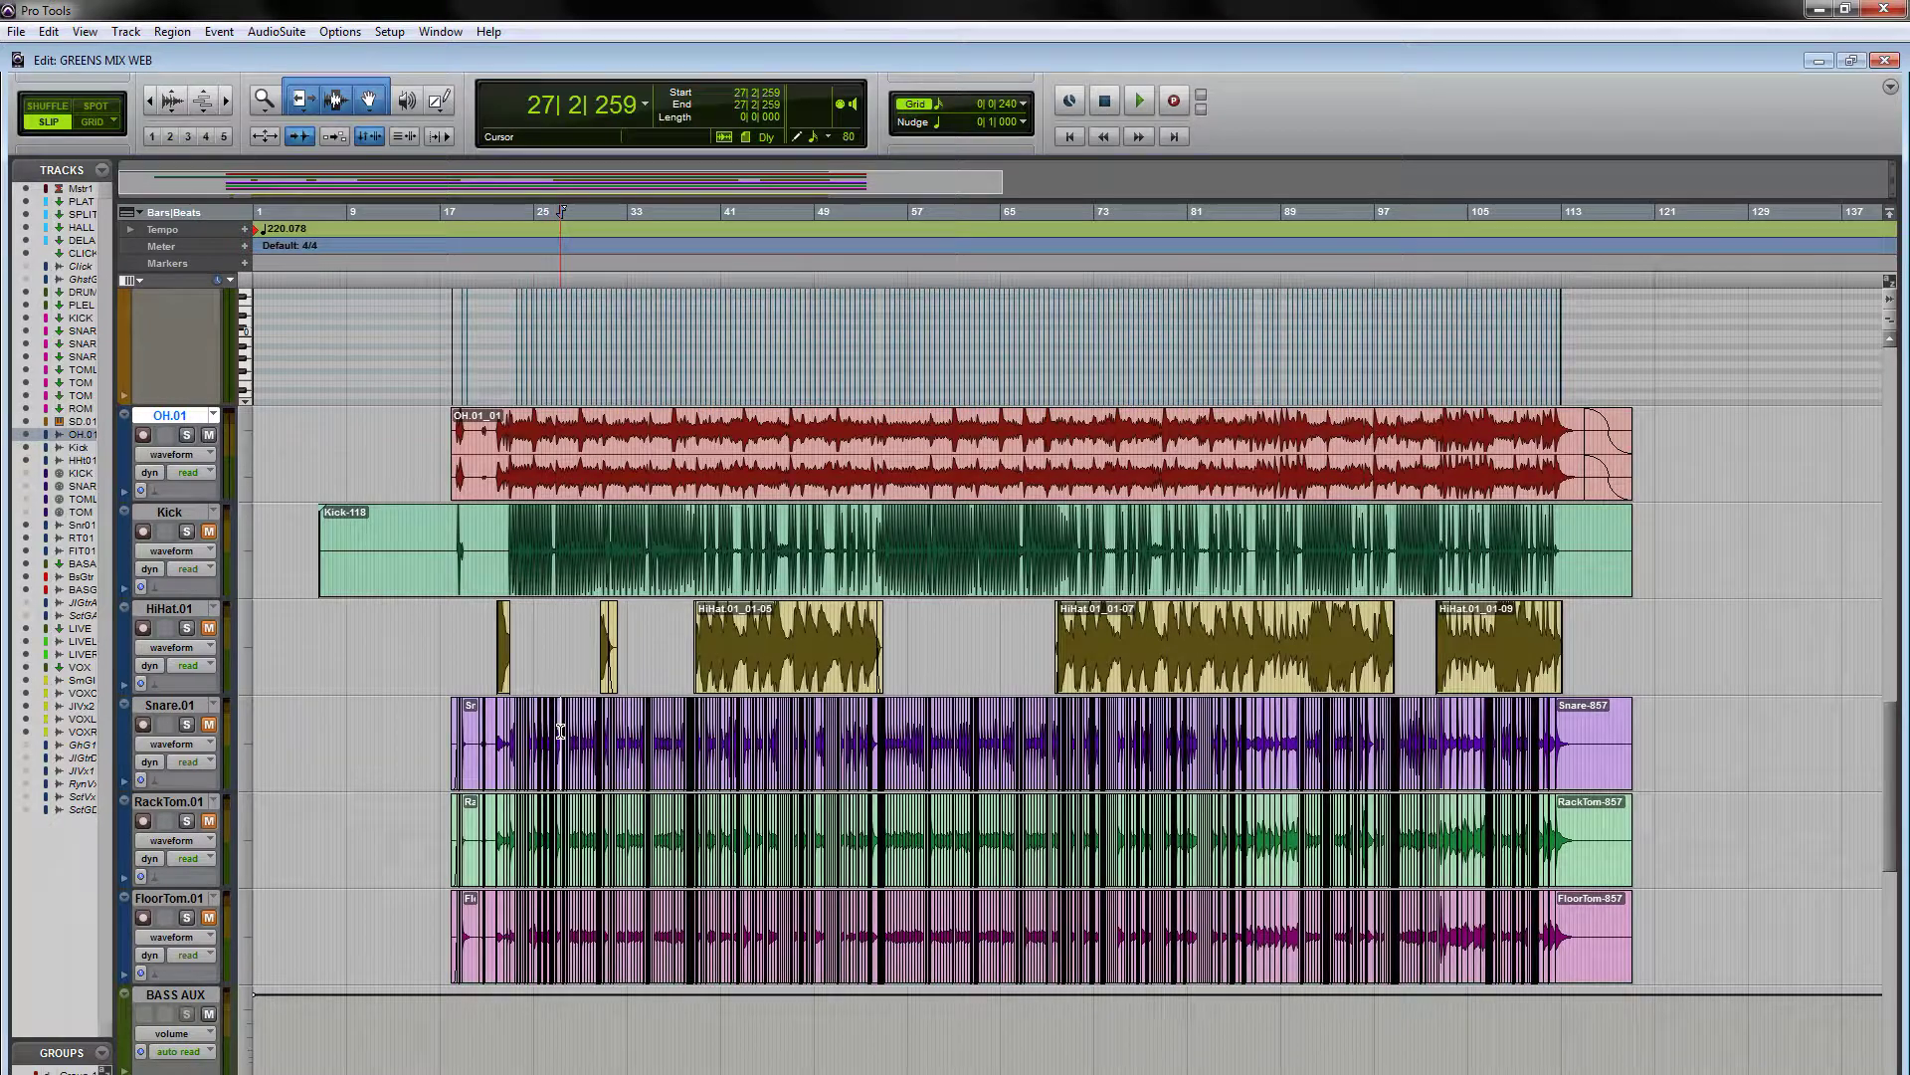
- Examine the Kick track's transients against the grid around bar 23, placing the edit cursor on the hit at 23|1|002
{"action": "key", "text": "ctrl+]"}
{"action": "key", "text": "ctrl+]"}
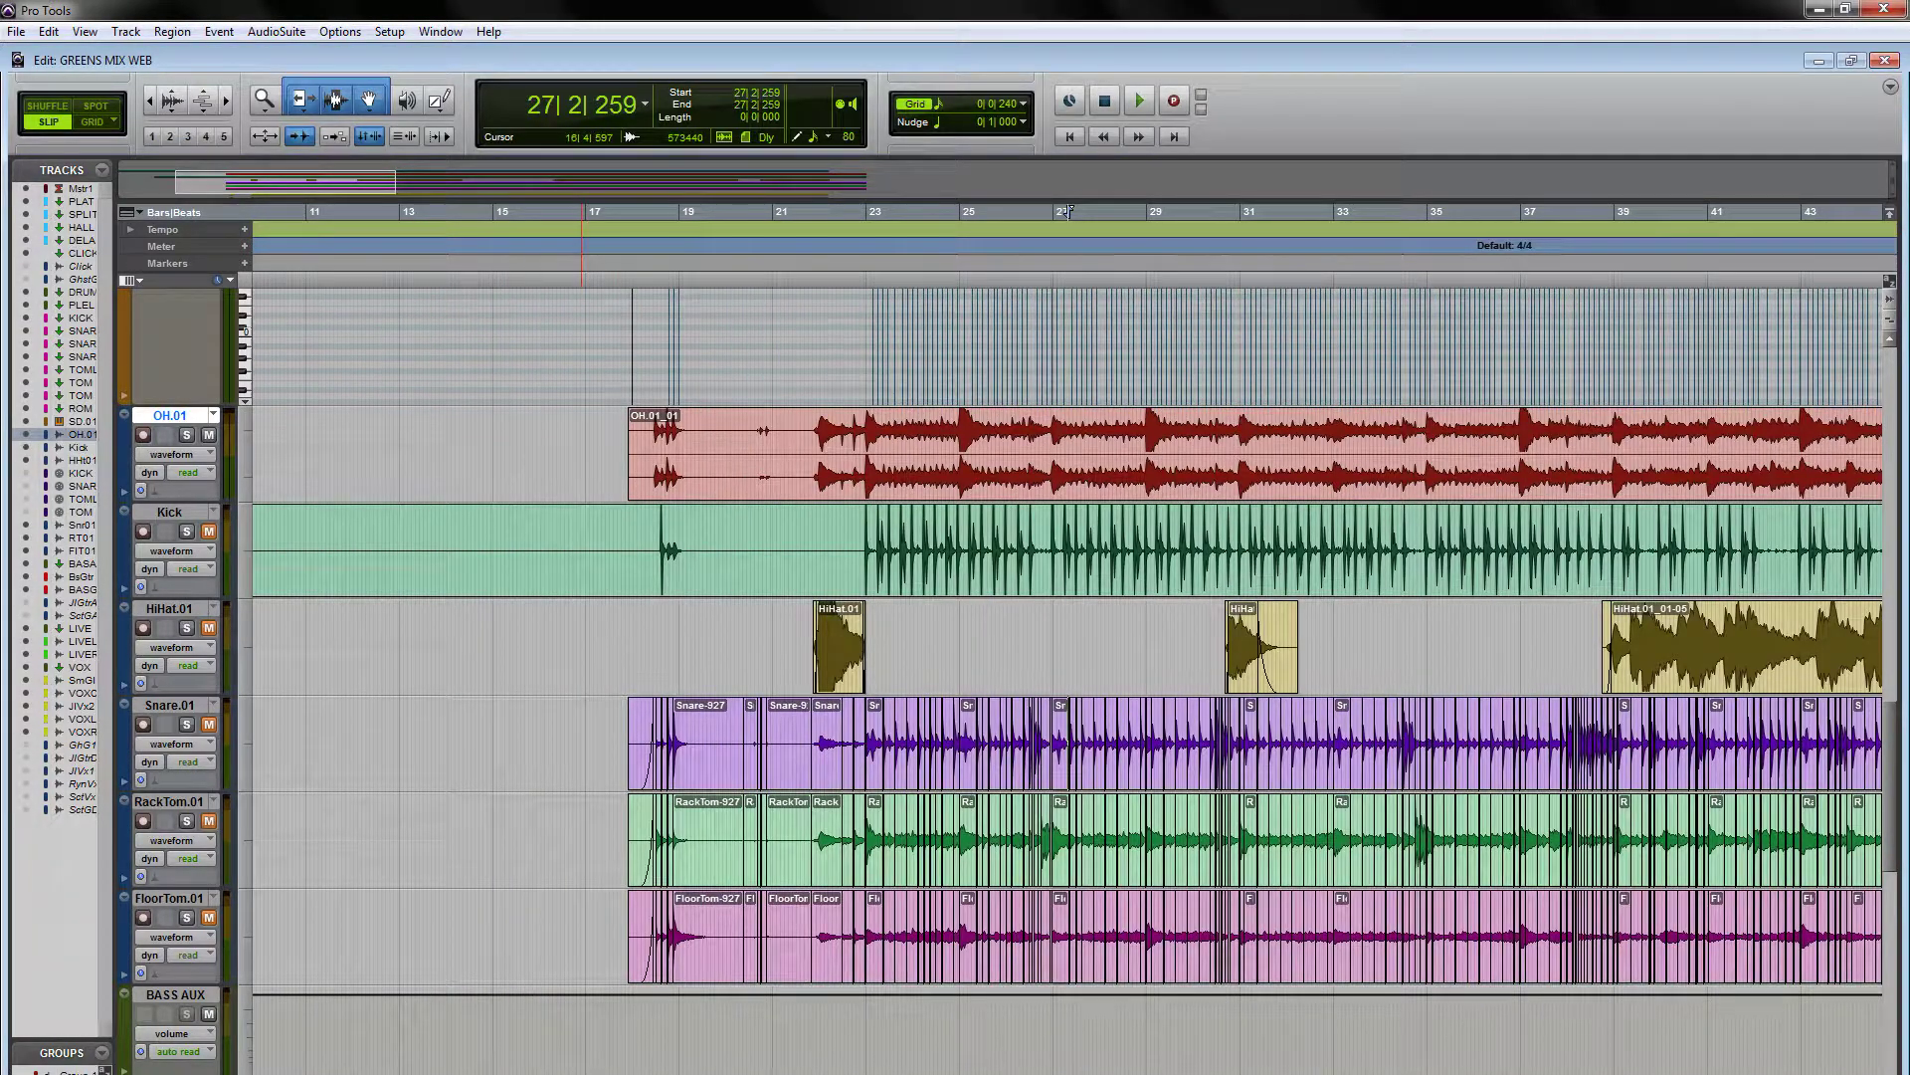
{"action": "left_click_drag", "start_coordinate": [1064, 211], "coordinate": [485, 212]}
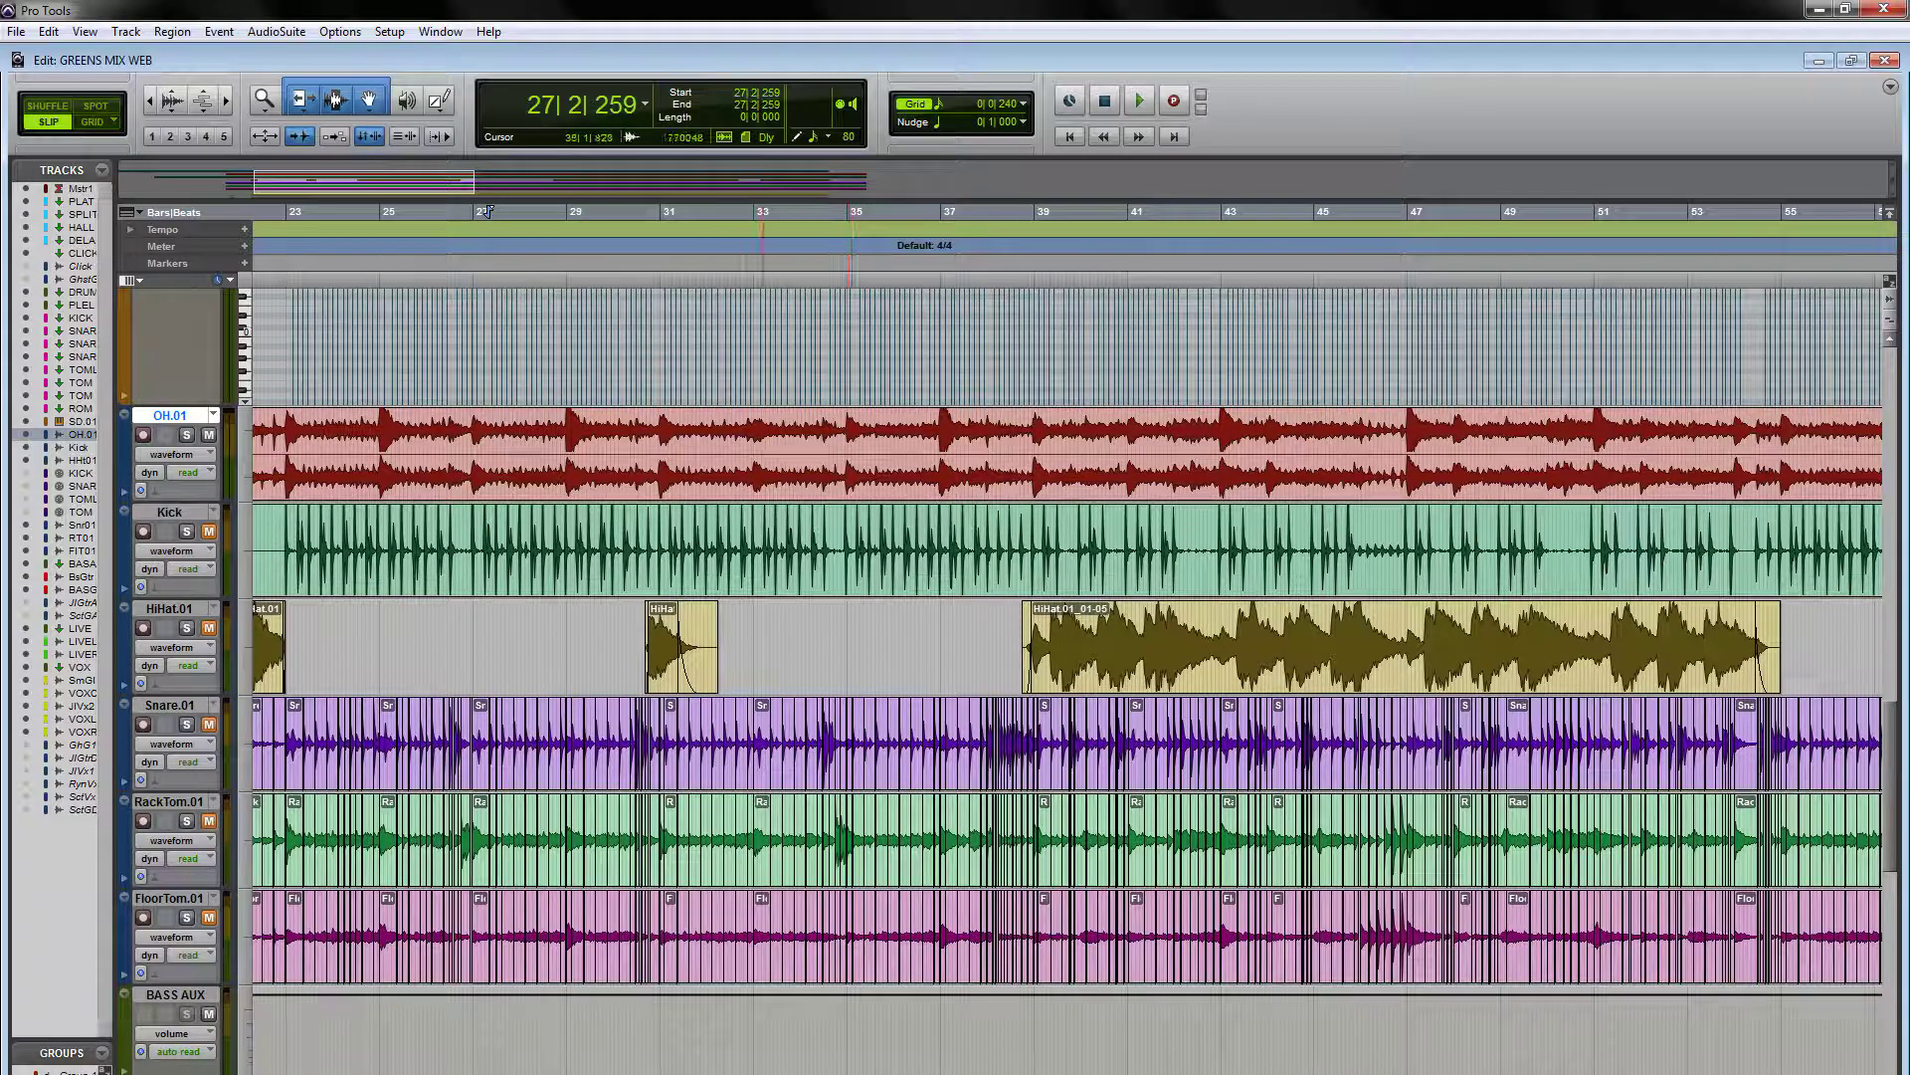
{"action": "left_click_drag", "start_coordinate": [485, 212], "coordinate": [832, 212]}
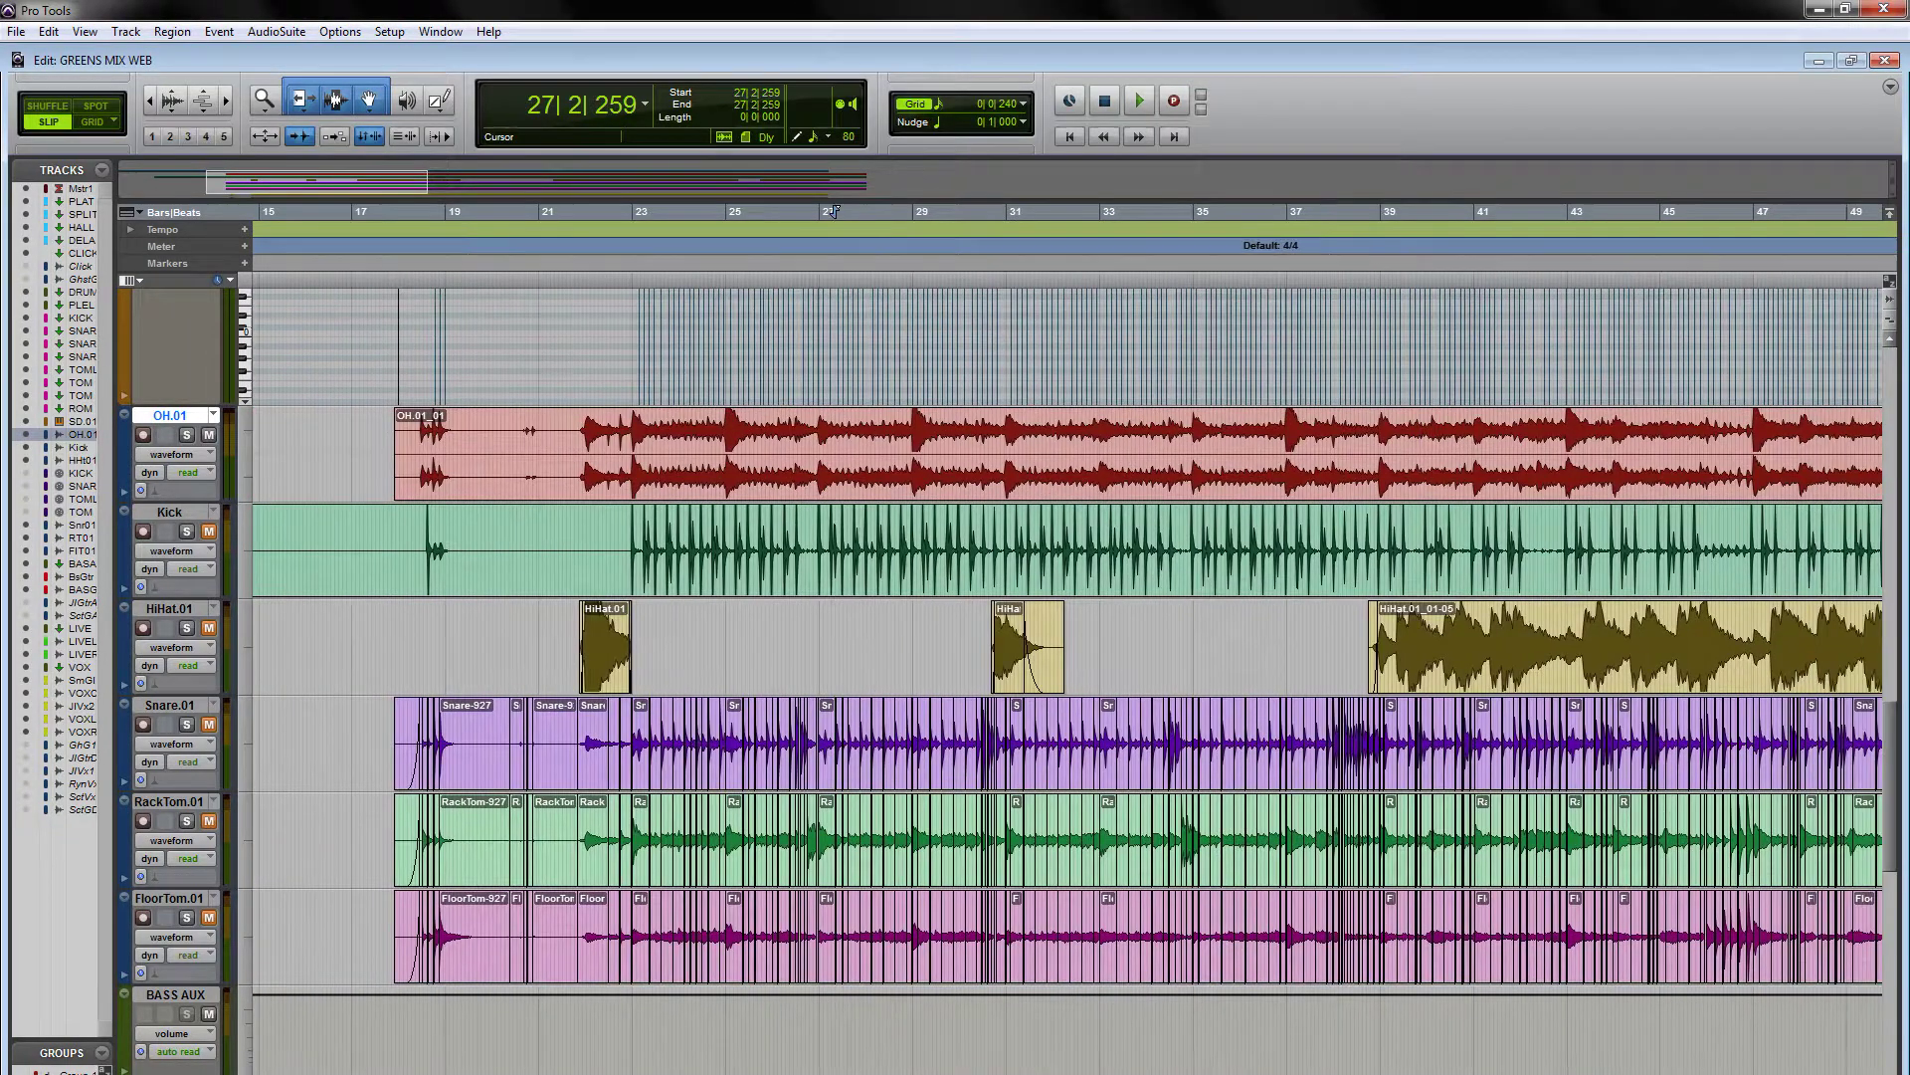
{"action": "left_click", "coordinate": [609, 526]}
{"action": "left_click", "coordinate": [638, 476]}
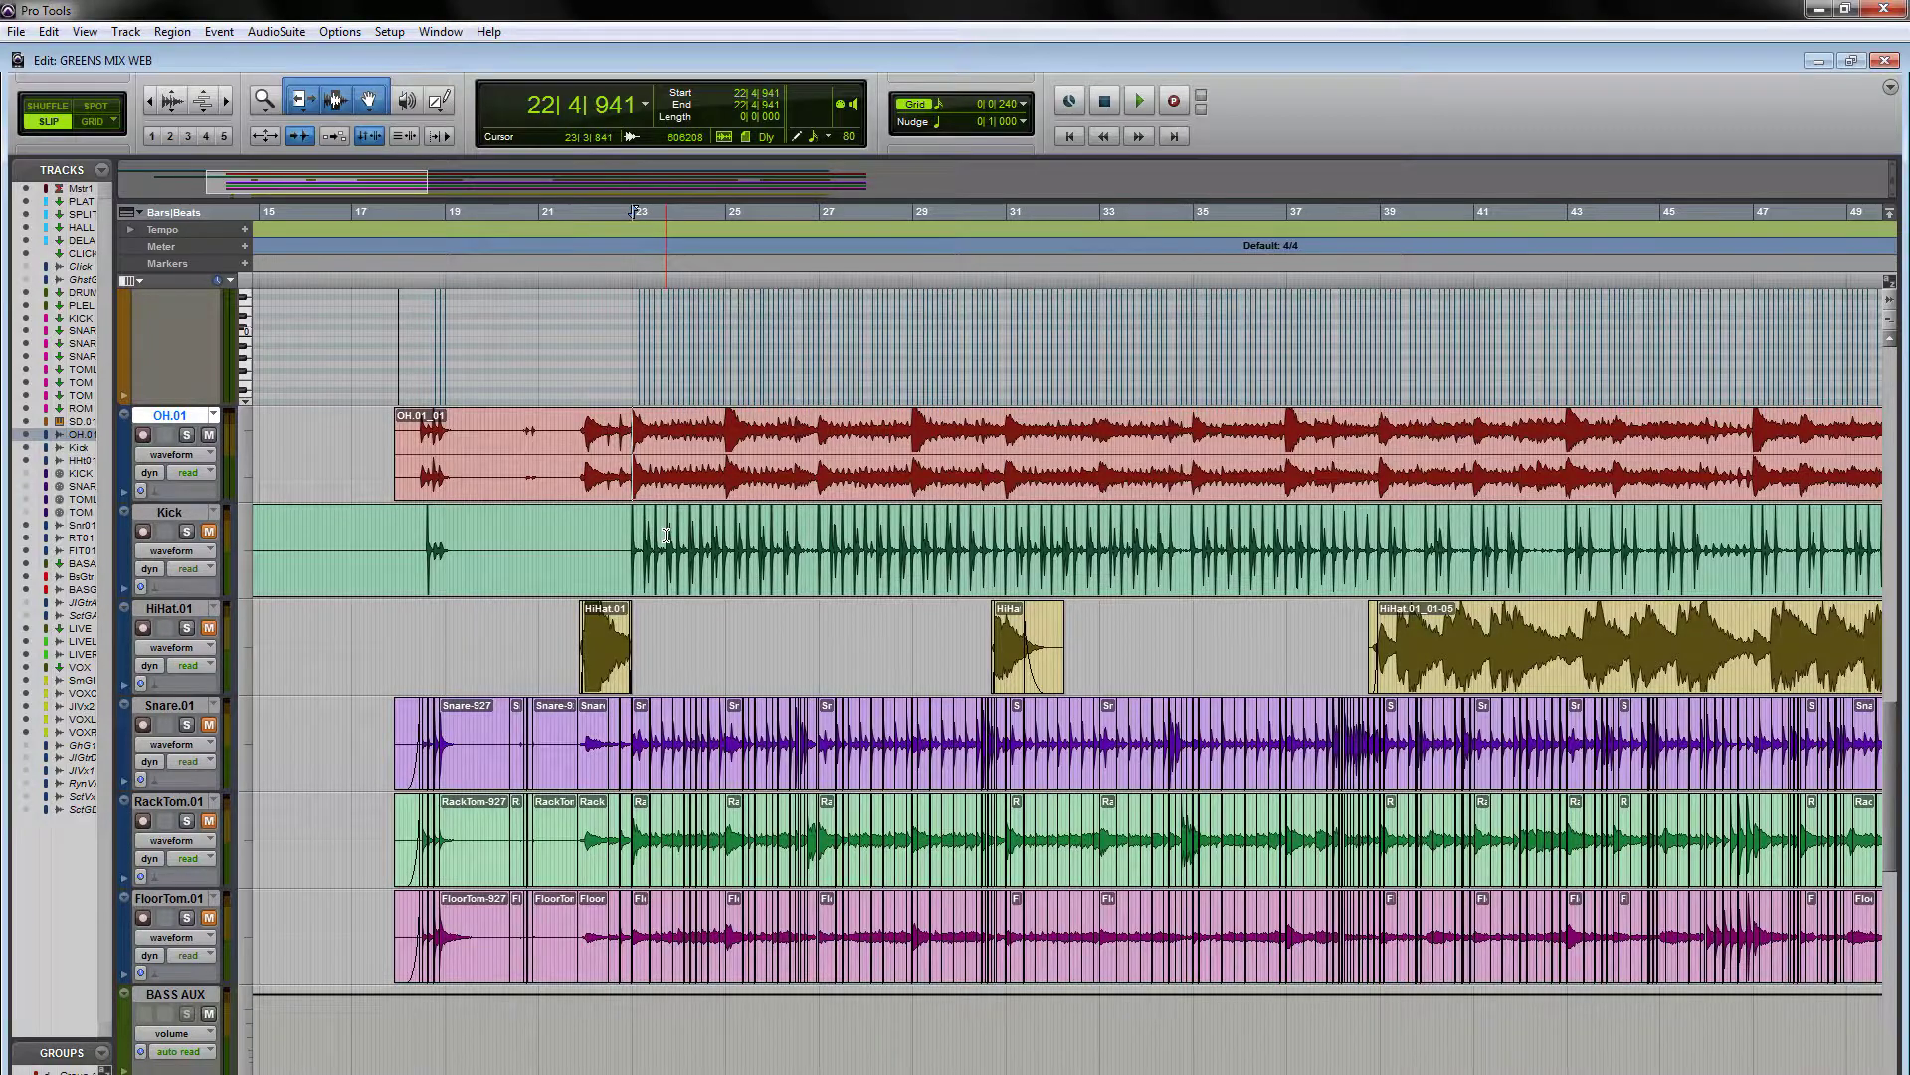
{"action": "key", "text": "ctrl+bracketright"}
{"action": "key", "text": "ctrl+bracketright"}
{"action": "key", "text": "ctrl+bracketright"}
{"action": "key", "text": "ctrl+bracketright"}
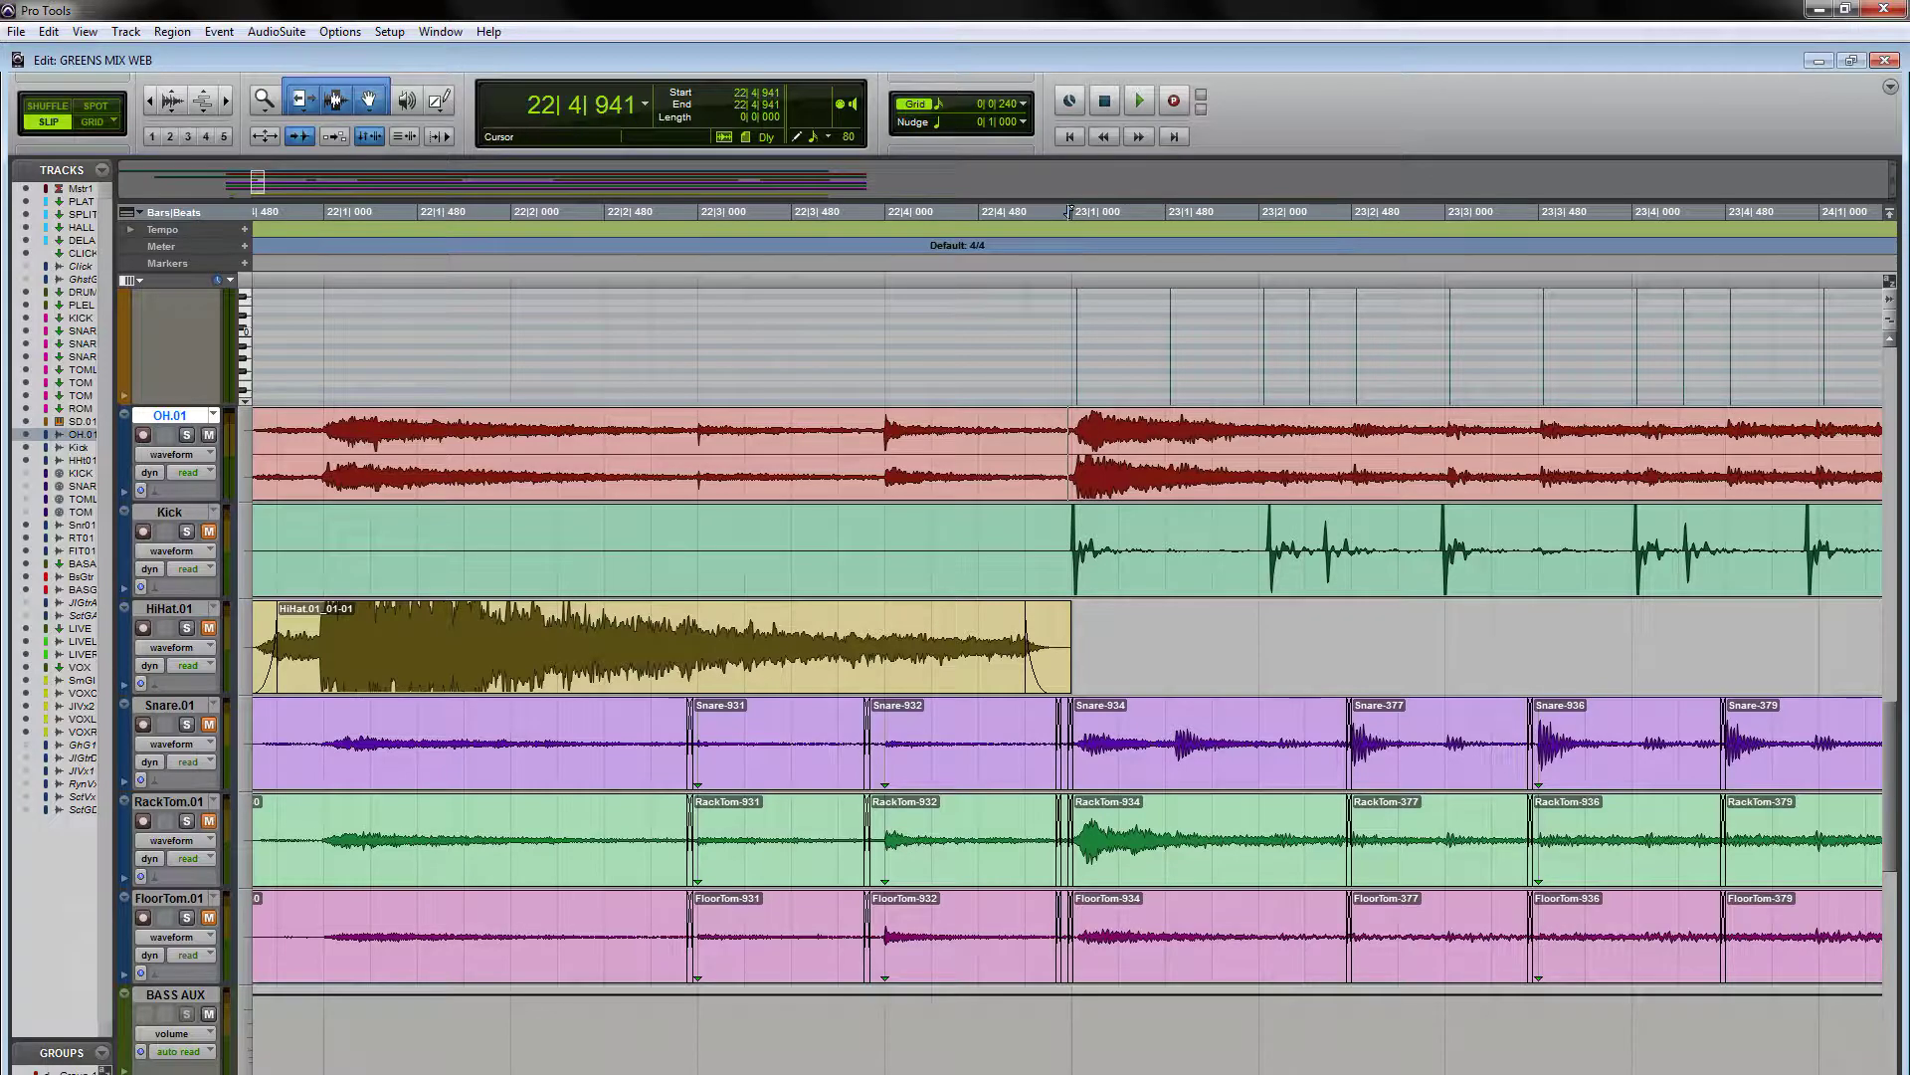
{"action": "scroll", "coordinate": [696, 563], "scroll_direction": "right", "scroll_amount": 5}
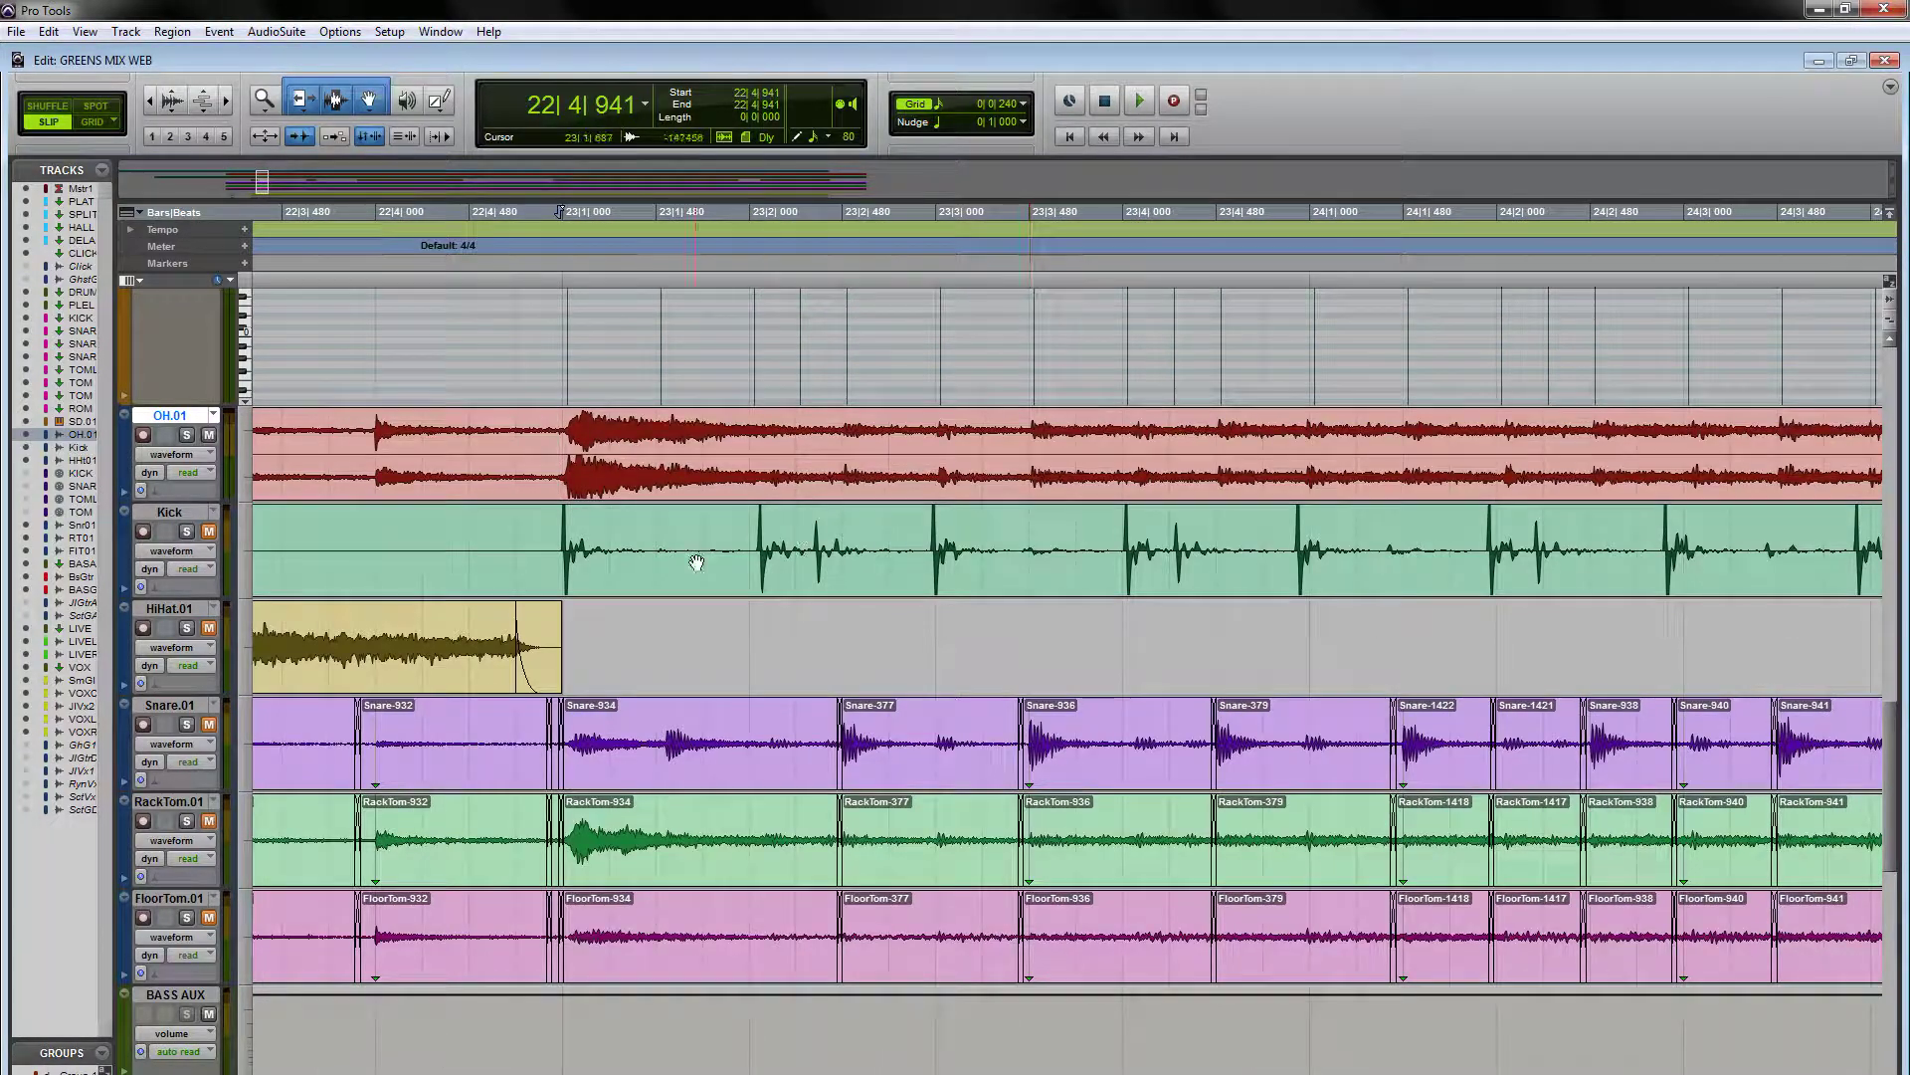
{"action": "left_click", "coordinate": [564, 532]}
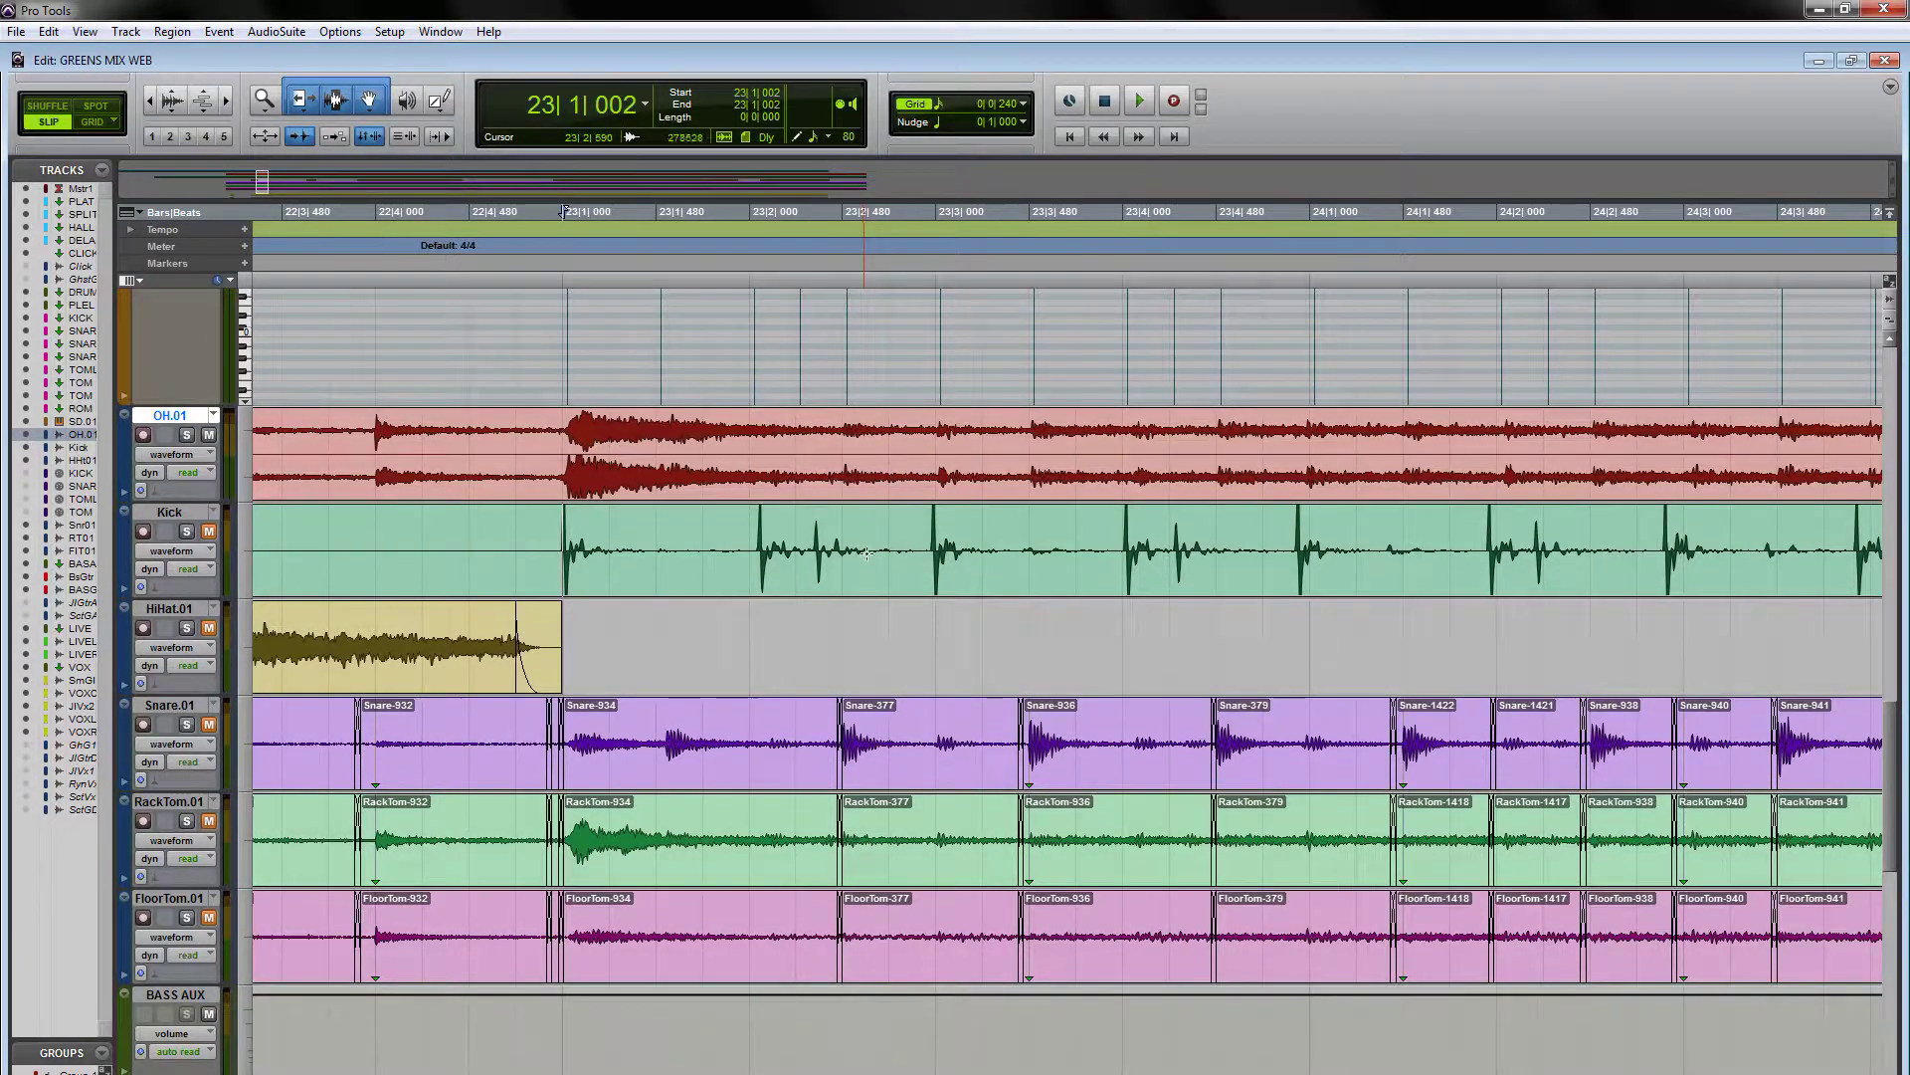
- Select the Kick track and open the Massey DTM AudioSuite instrument for it
{"action": "scroll", "coordinate": [562, 602], "scroll_direction": "up", "scroll_amount": 3}
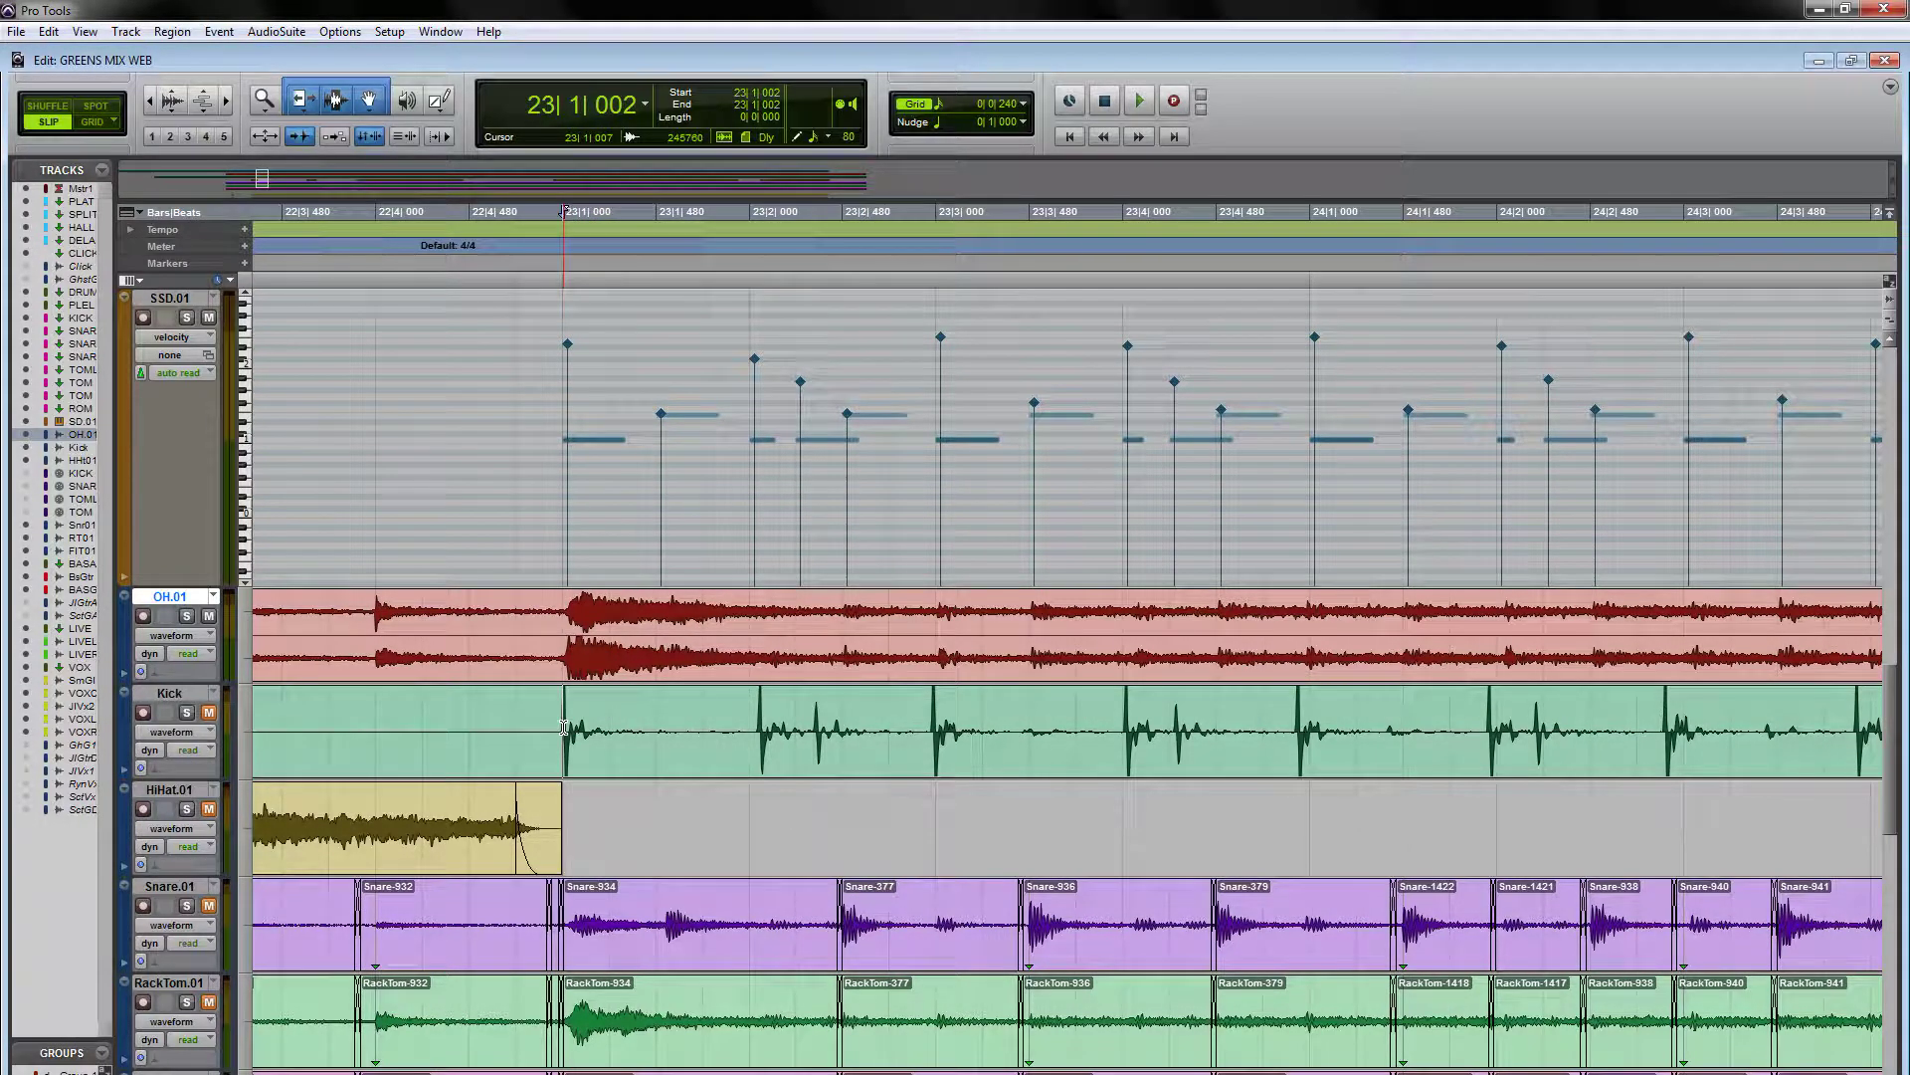
{"action": "scroll", "coordinate": [563, 727], "scroll_direction": "down", "scroll_amount": 4}
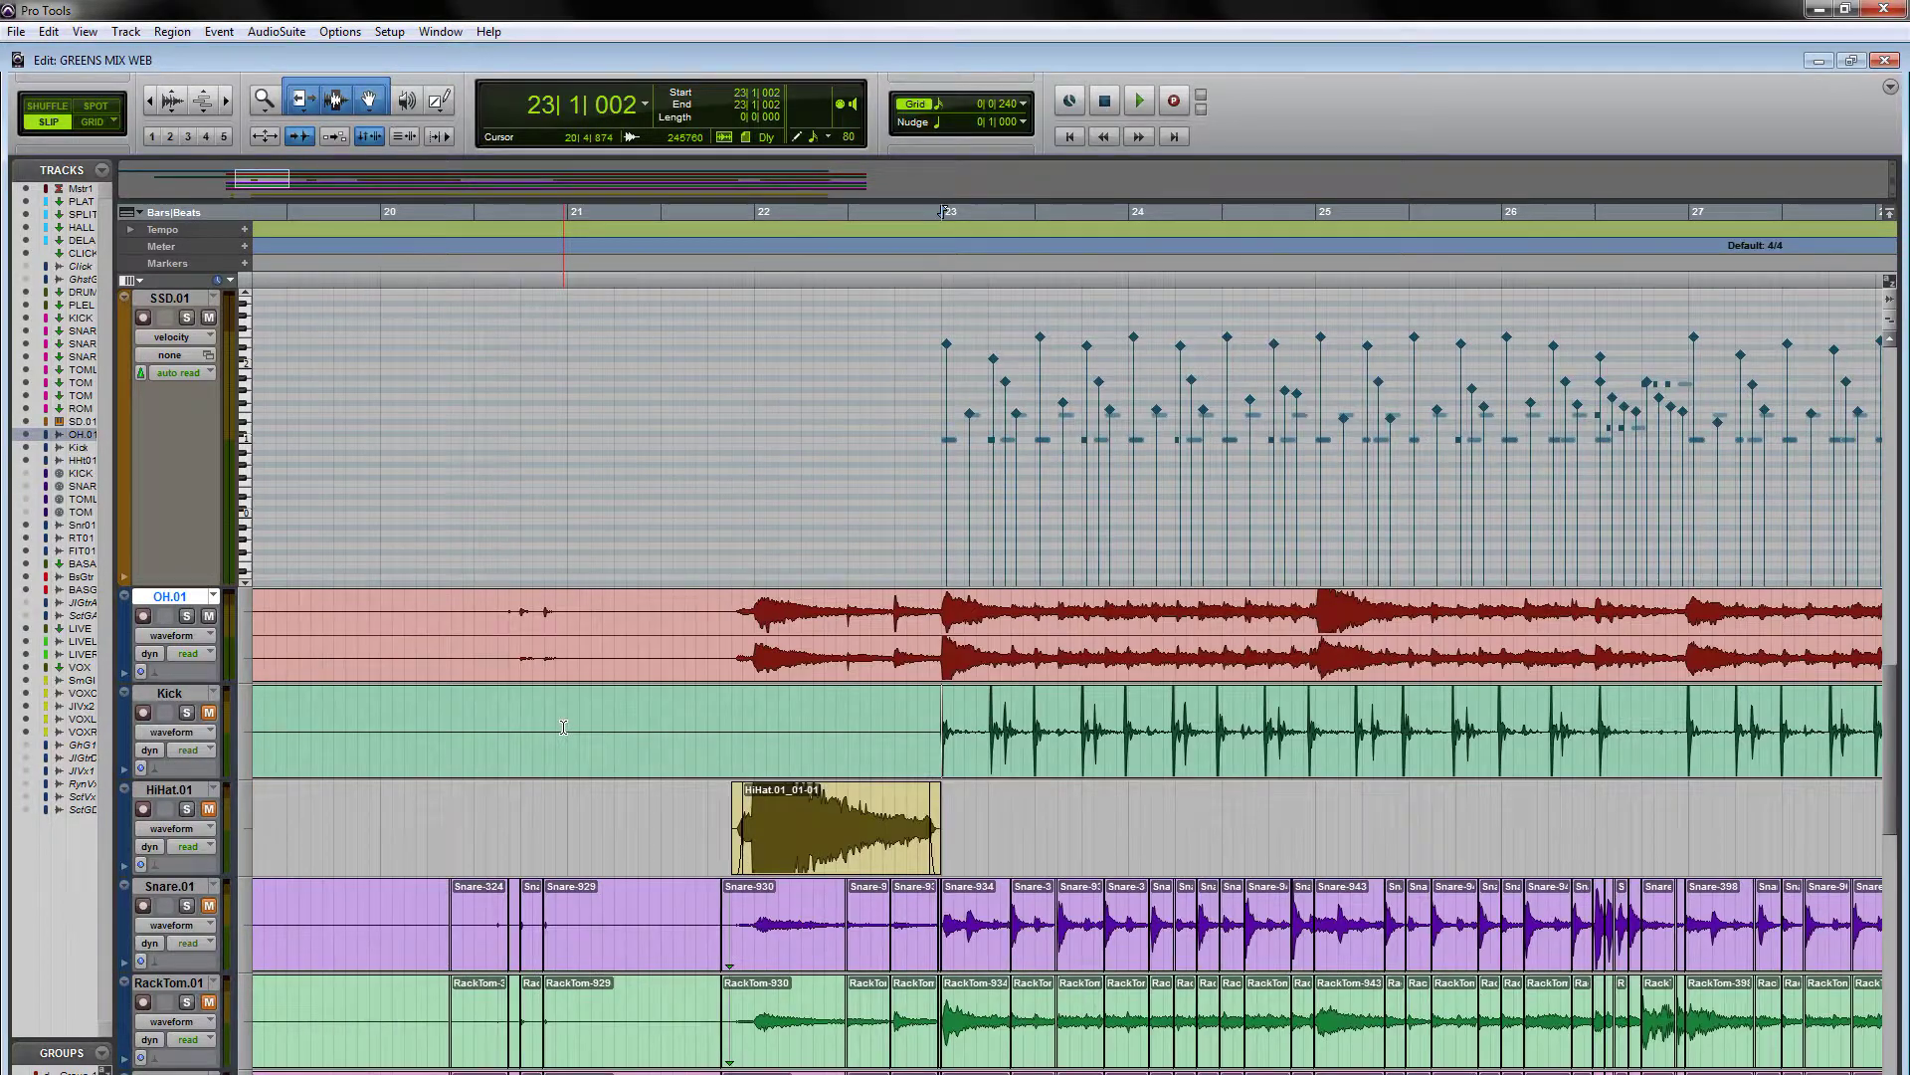
{"action": "scroll", "coordinate": [563, 728], "scroll_direction": "down", "scroll_amount": 2}
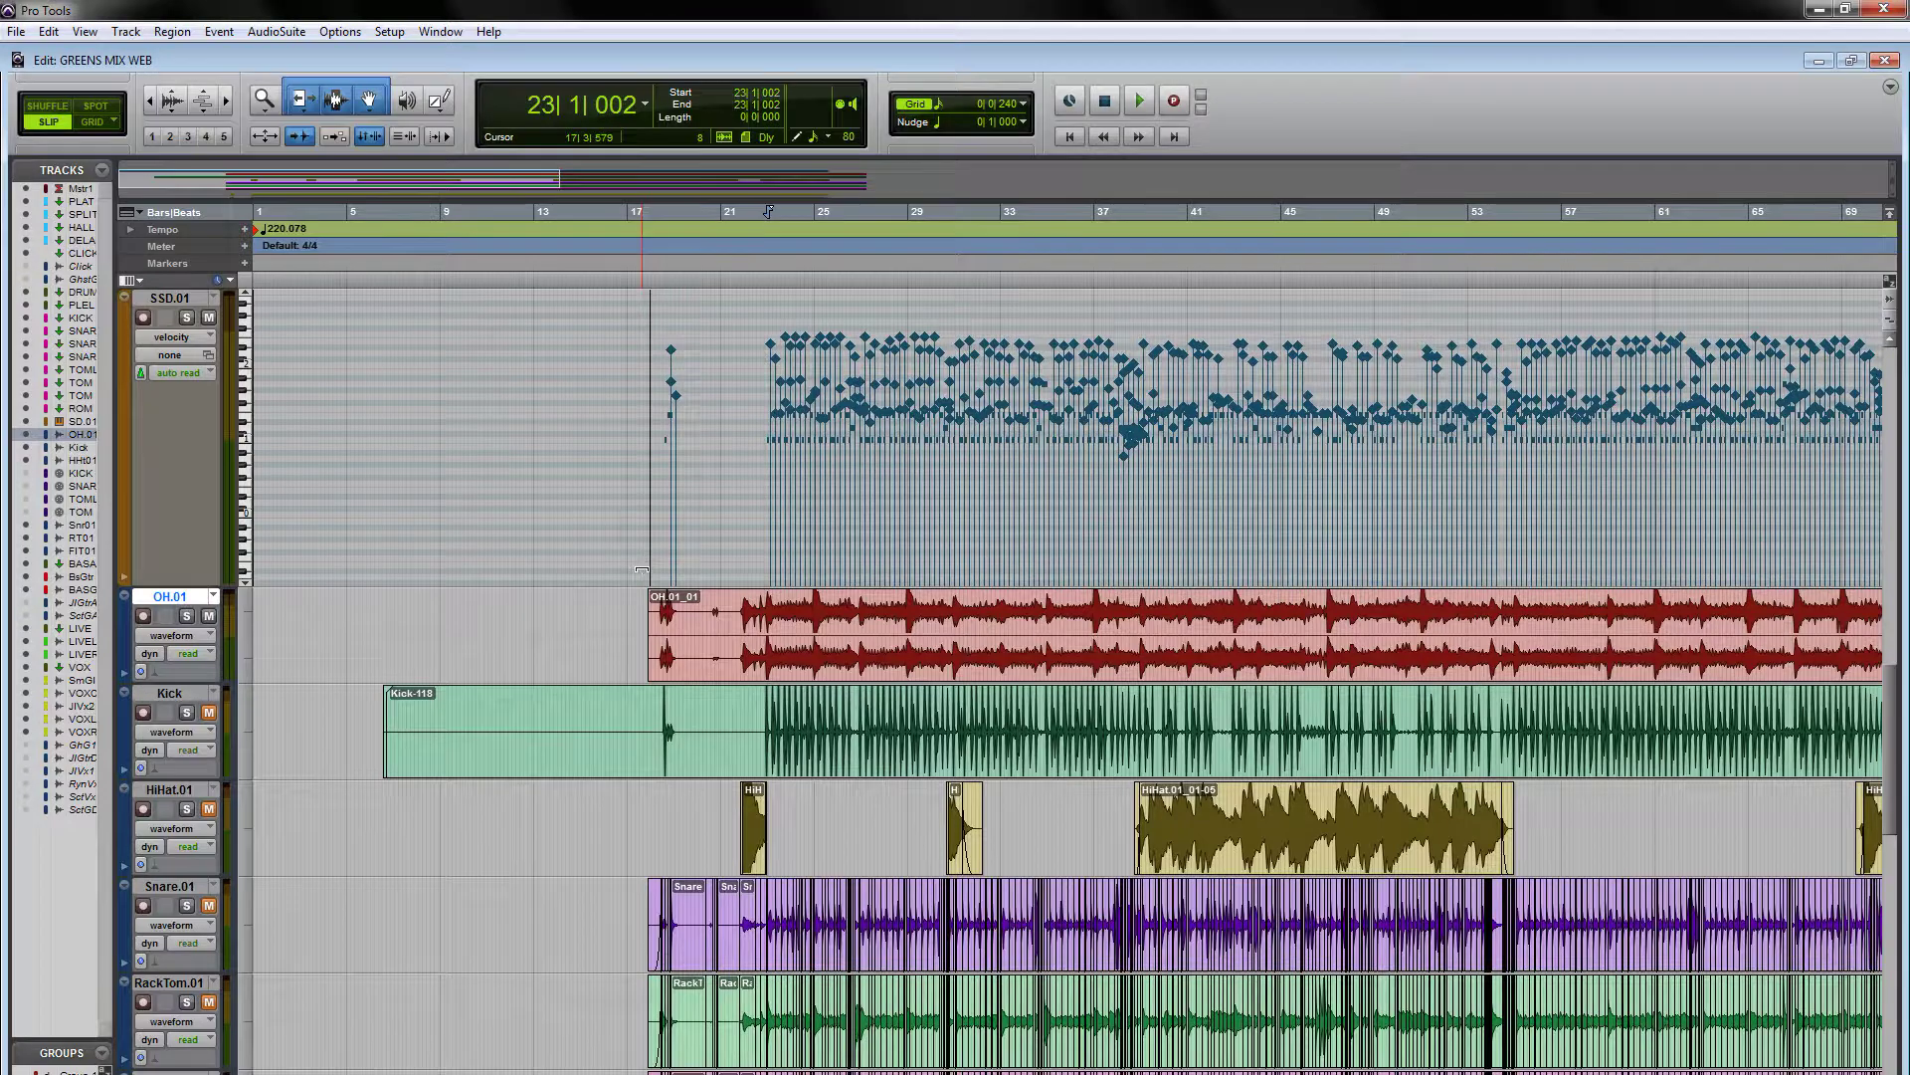
{"action": "scroll", "coordinate": [642, 565], "scroll_direction": "down", "scroll_amount": 2}
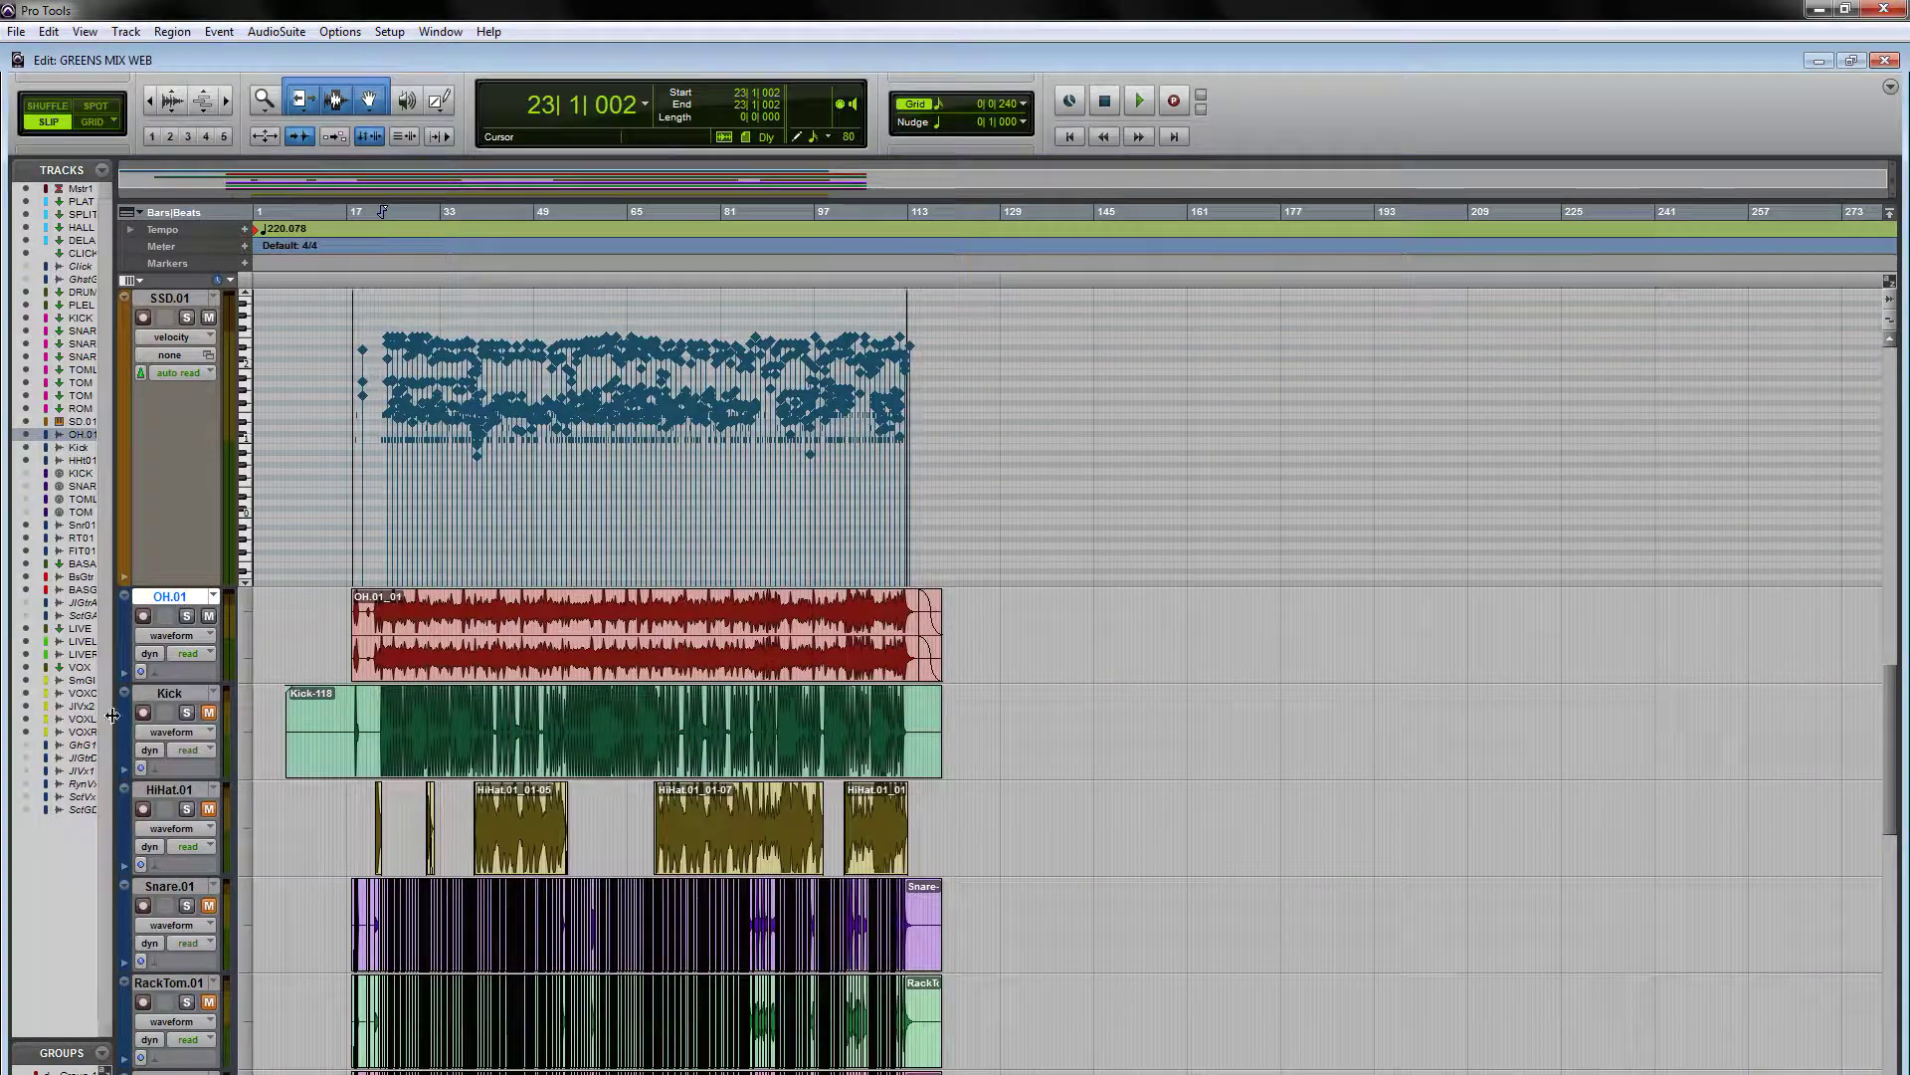
{"action": "left_click", "coordinate": [171, 694]}
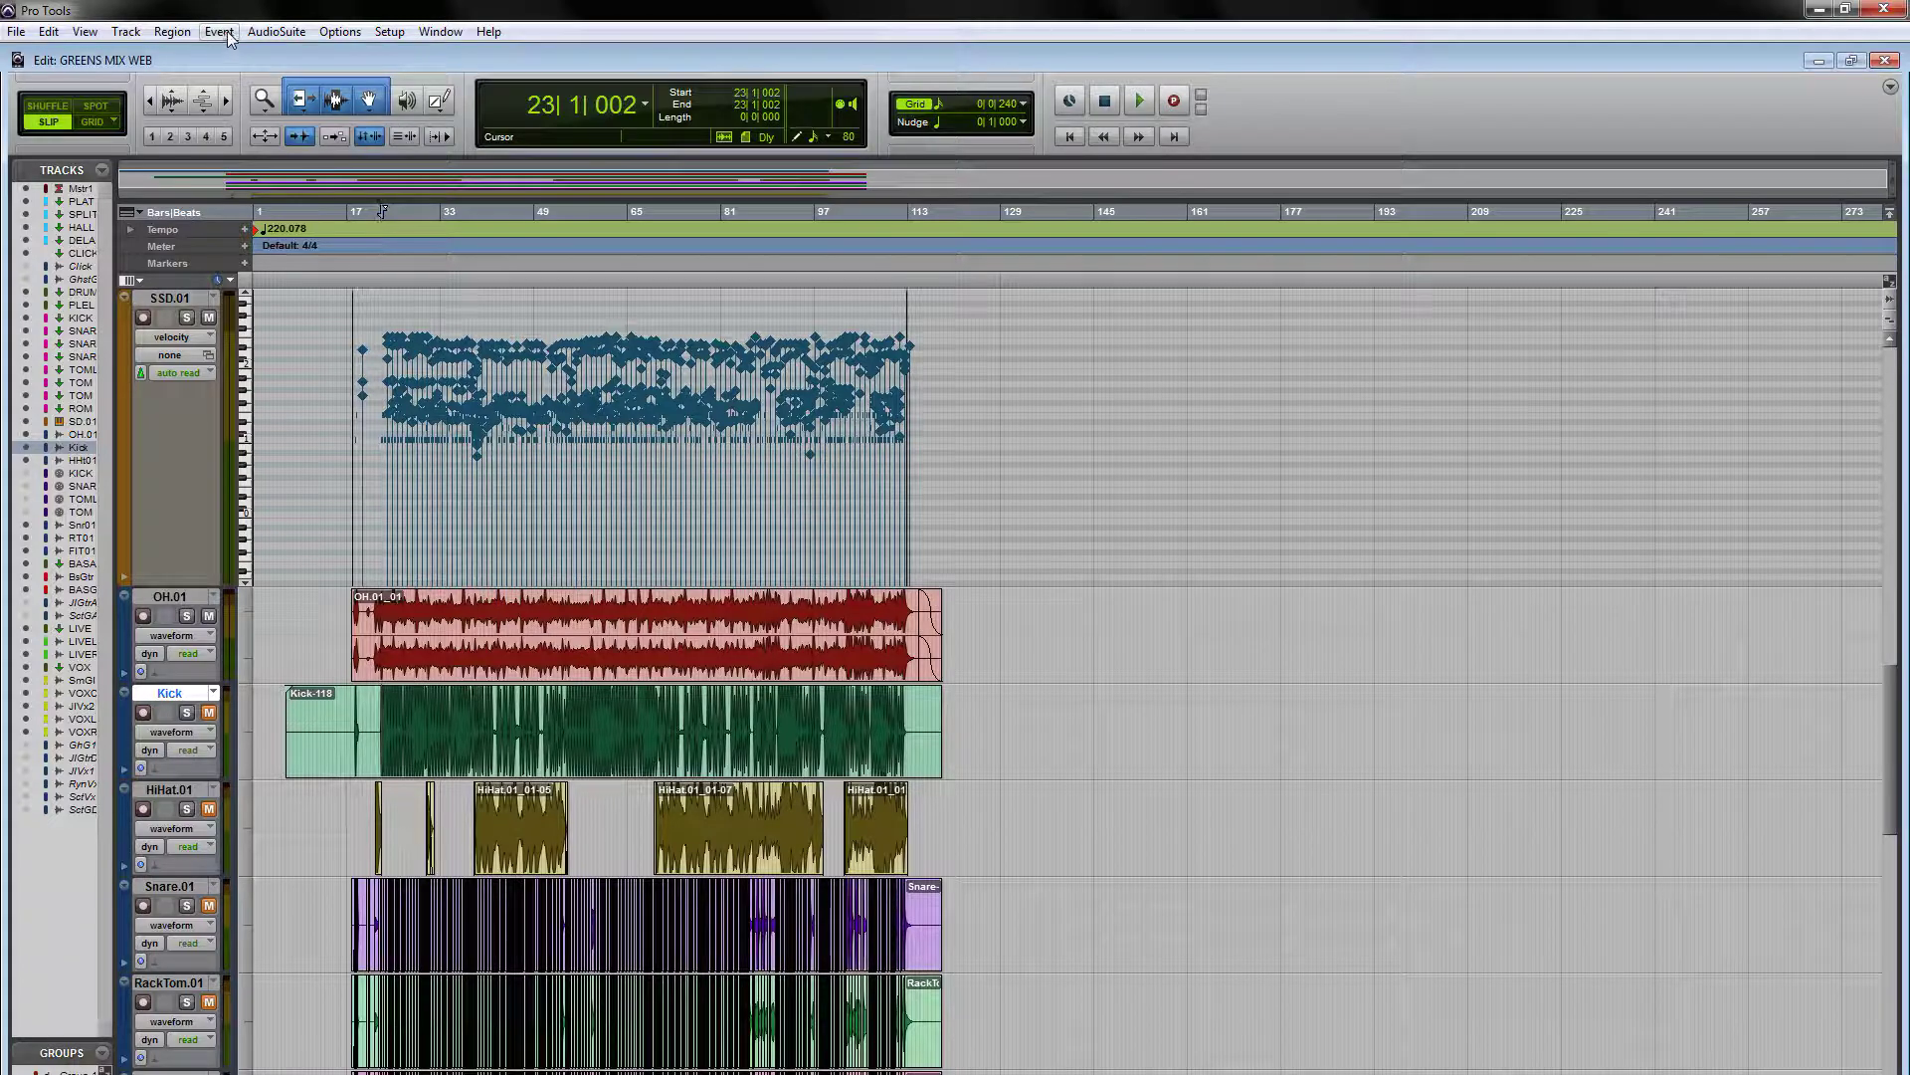
{"action": "left_click", "coordinate": [275, 32]}
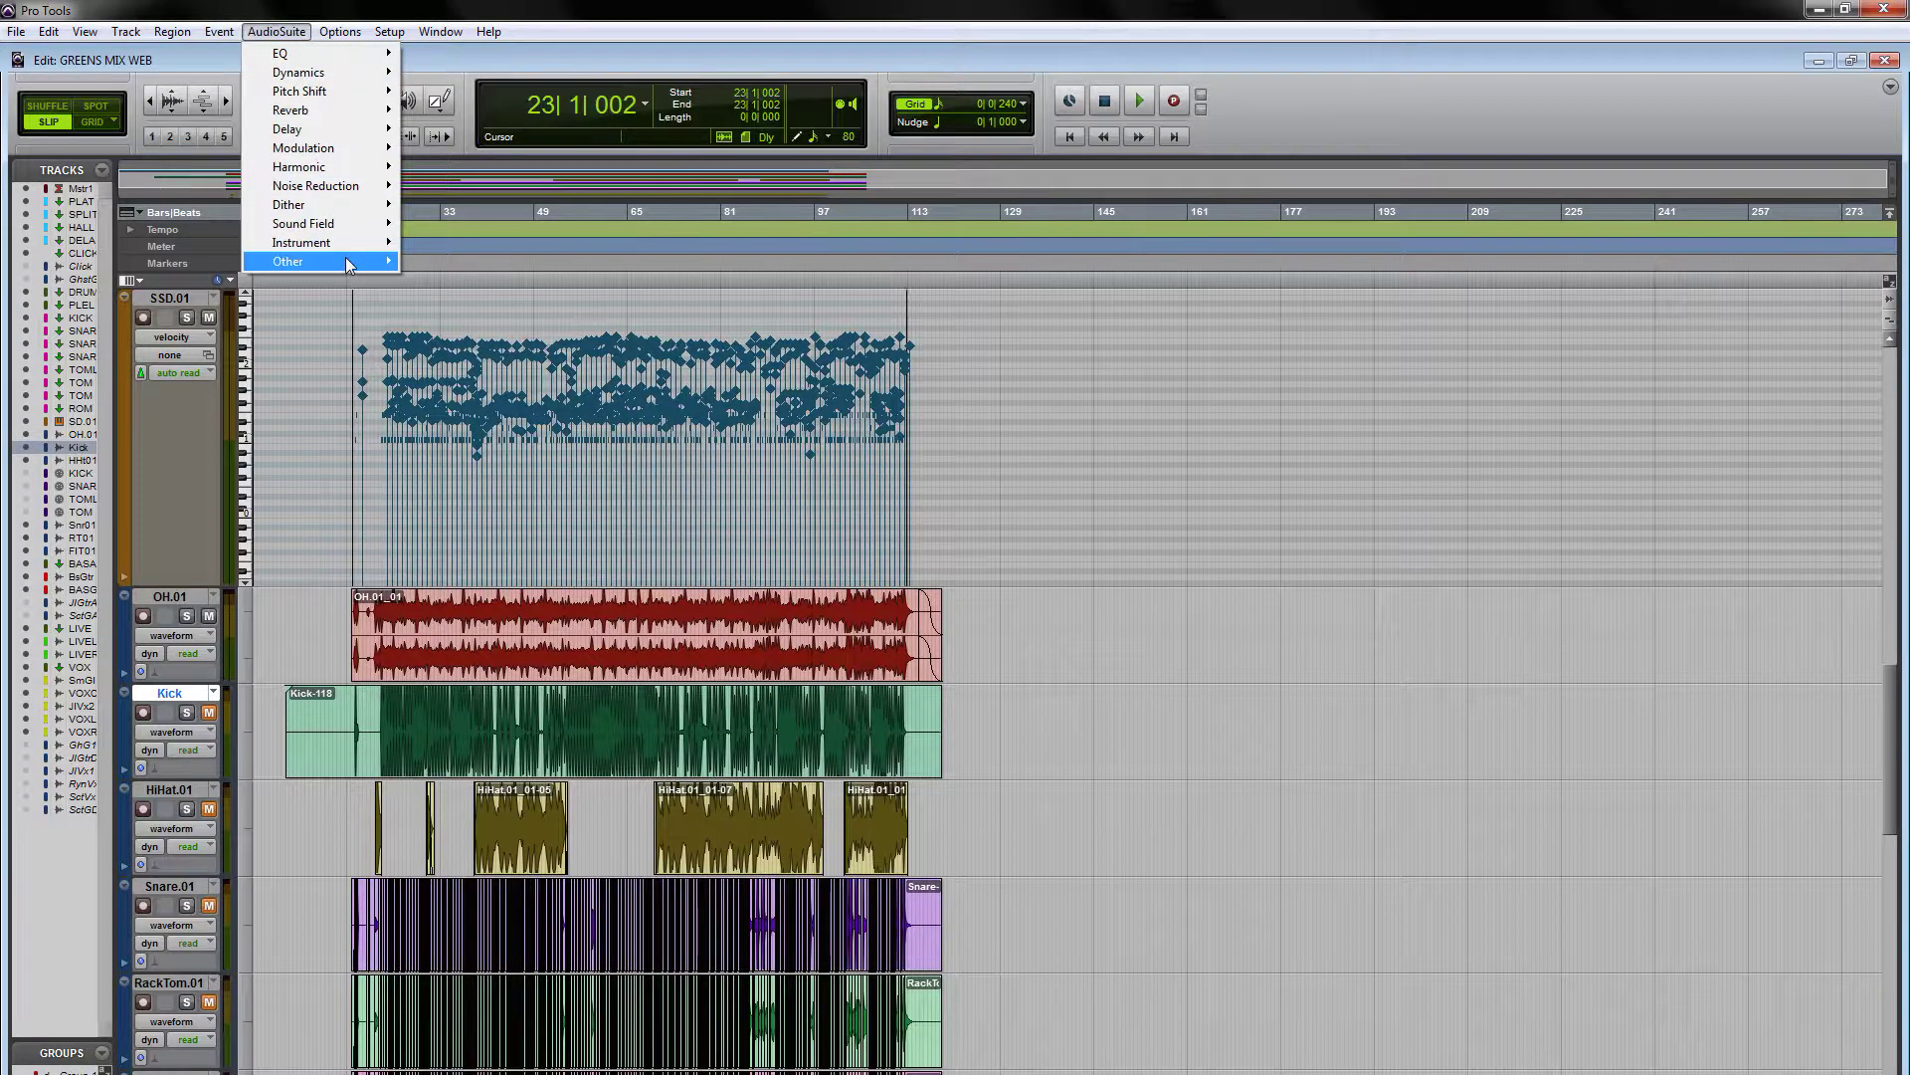
{"action": "mouse_move", "coordinate": [352, 251]}
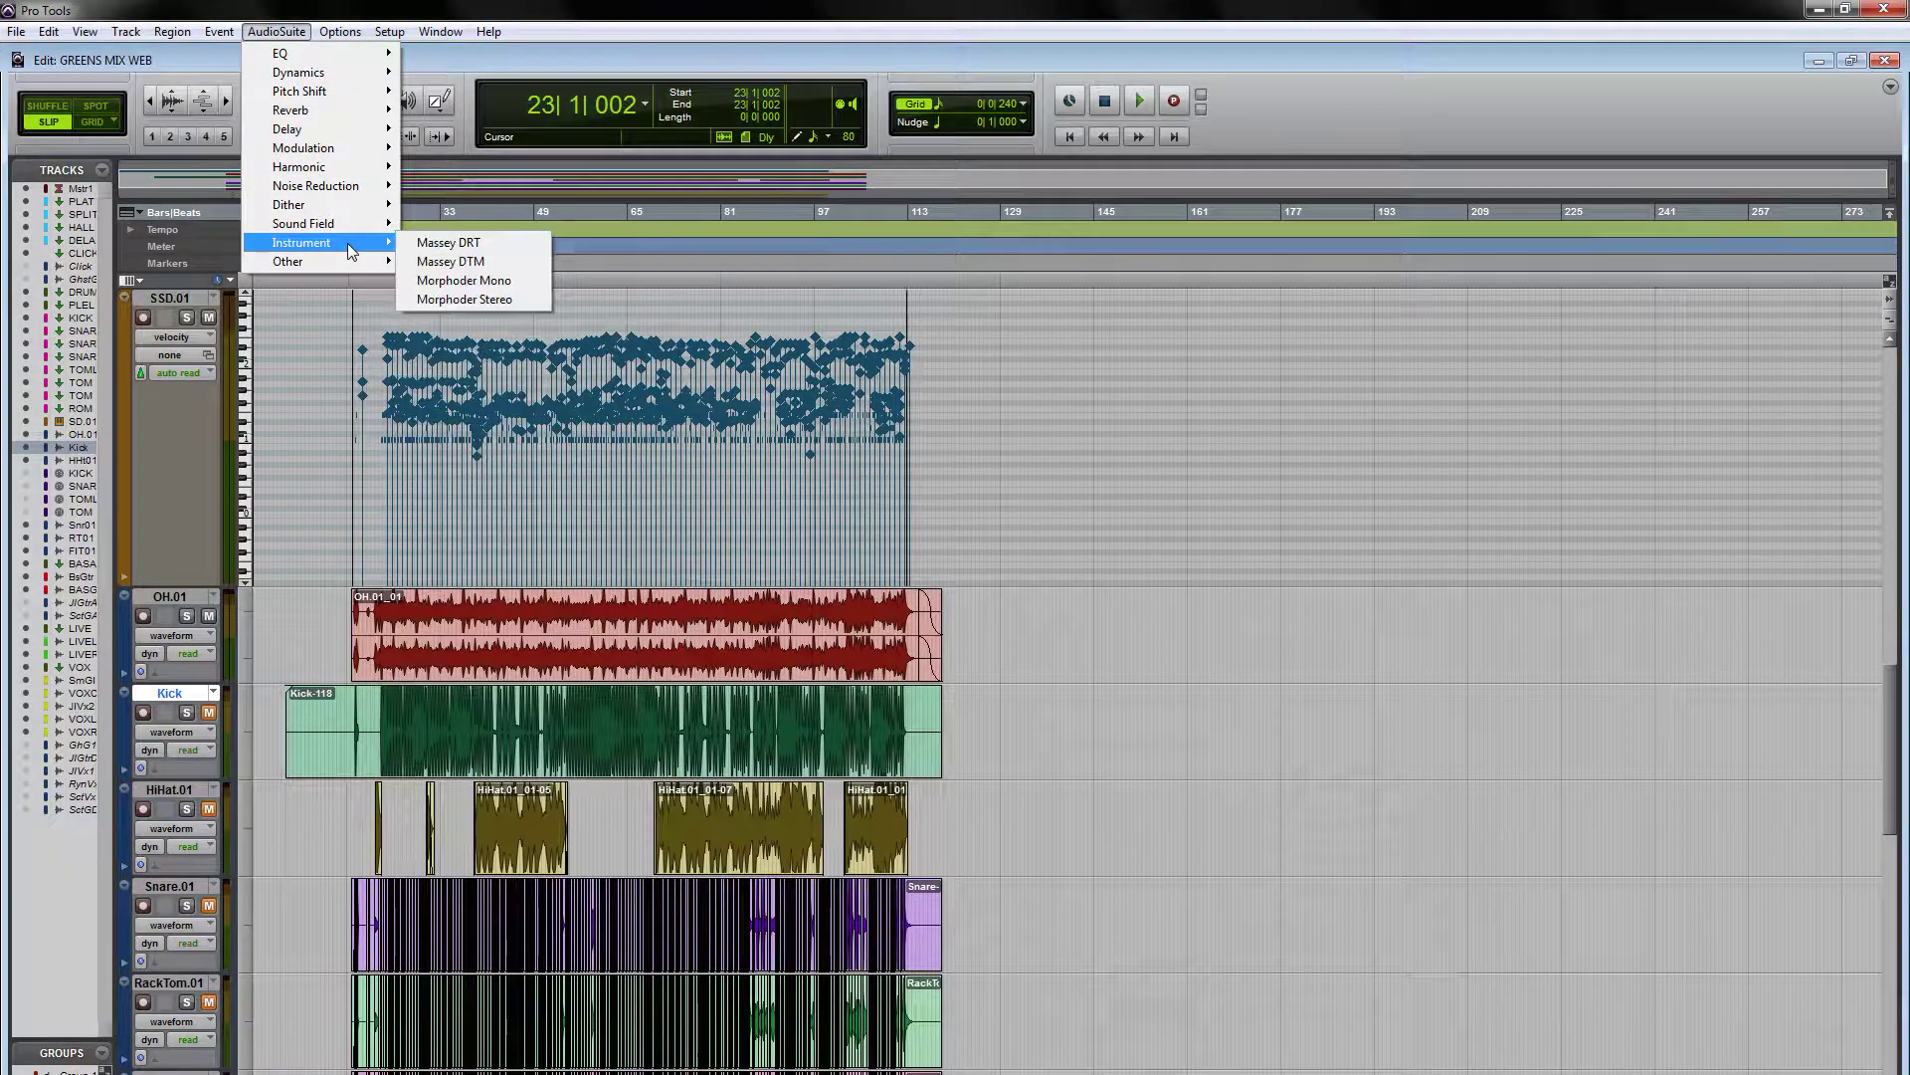
{"action": "left_click", "coordinate": [461, 262]}
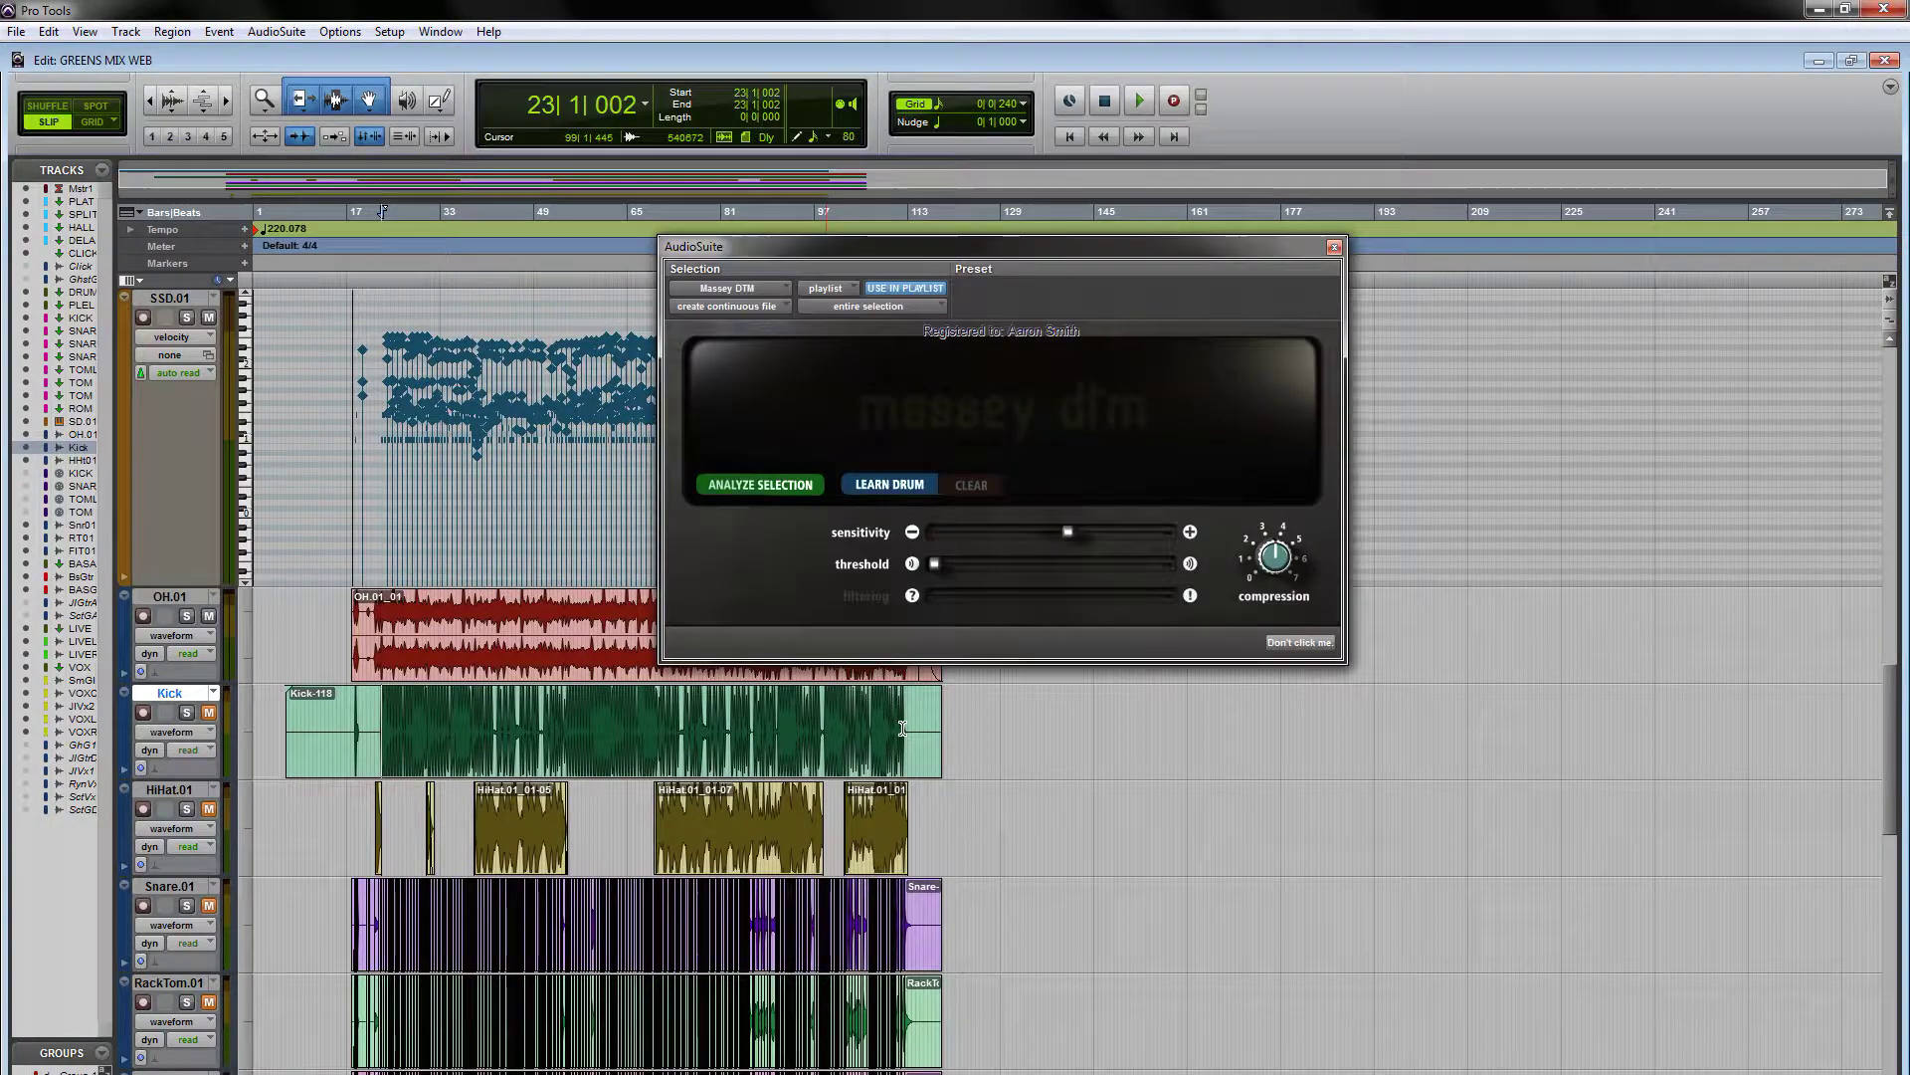
- Select everything on the Kick track, analyze the selection in Massey DTM and generate a MIDI file from it
{"action": "key", "text": "ctrl+a"}
{"action": "left_click", "coordinate": [756, 484]}
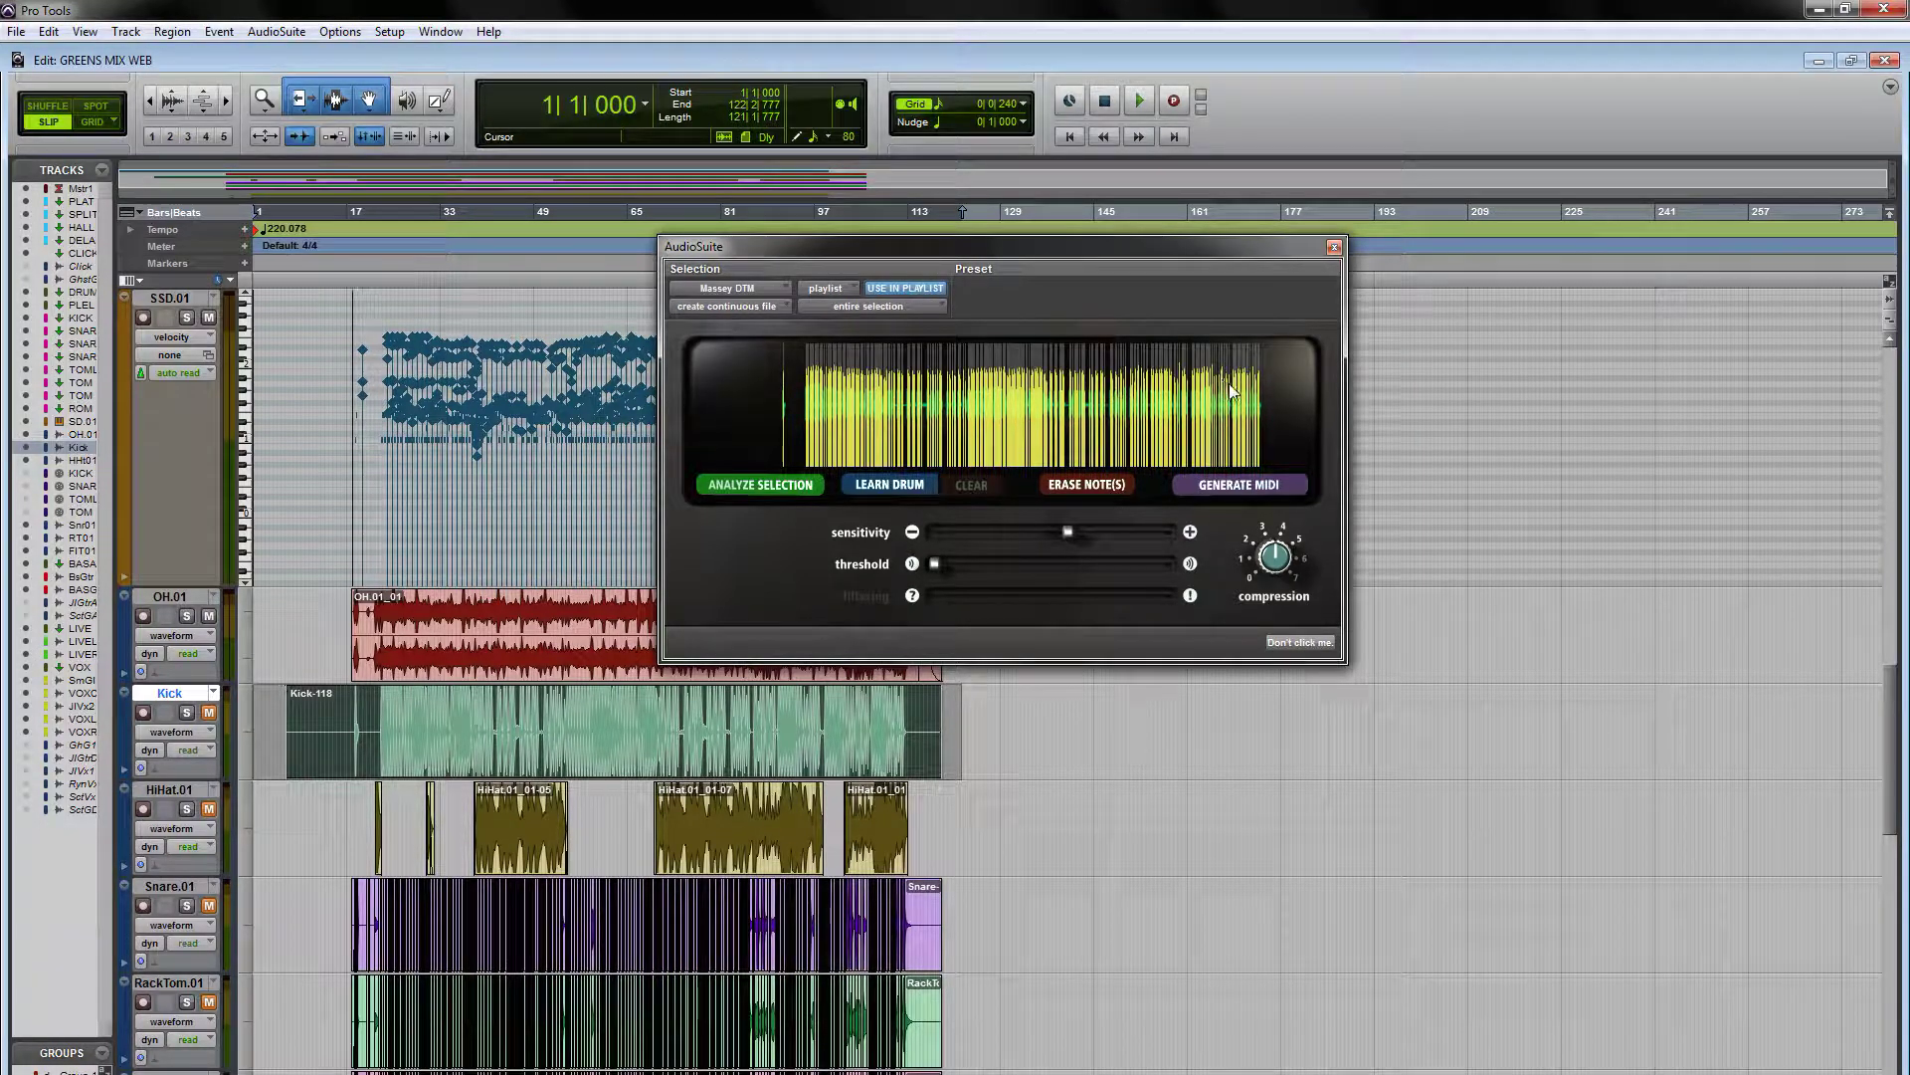
{"action": "left_click", "coordinate": [1250, 484]}
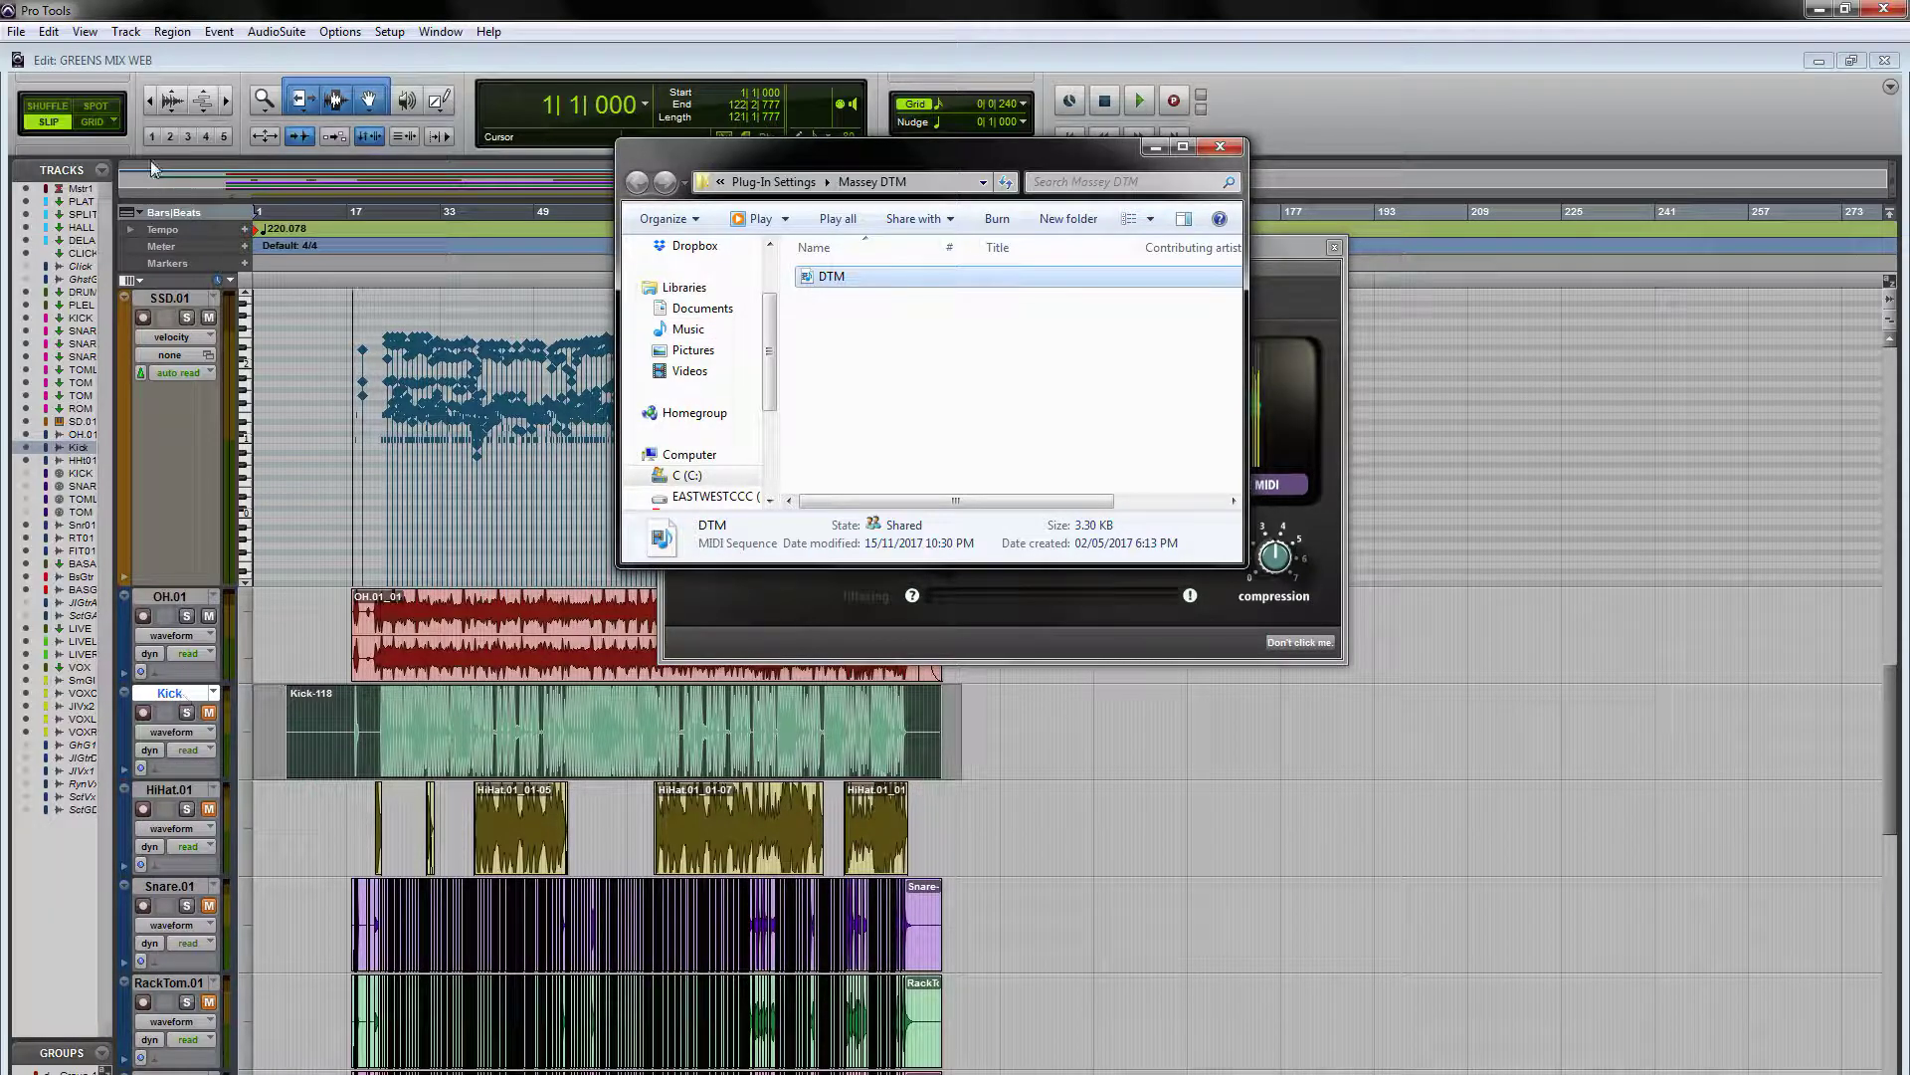
- Create one new MIDI track for the kick triggers below the Kick track
{"action": "left_click", "coordinate": [126, 30]}
{"action": "left_click", "coordinate": [134, 53]}
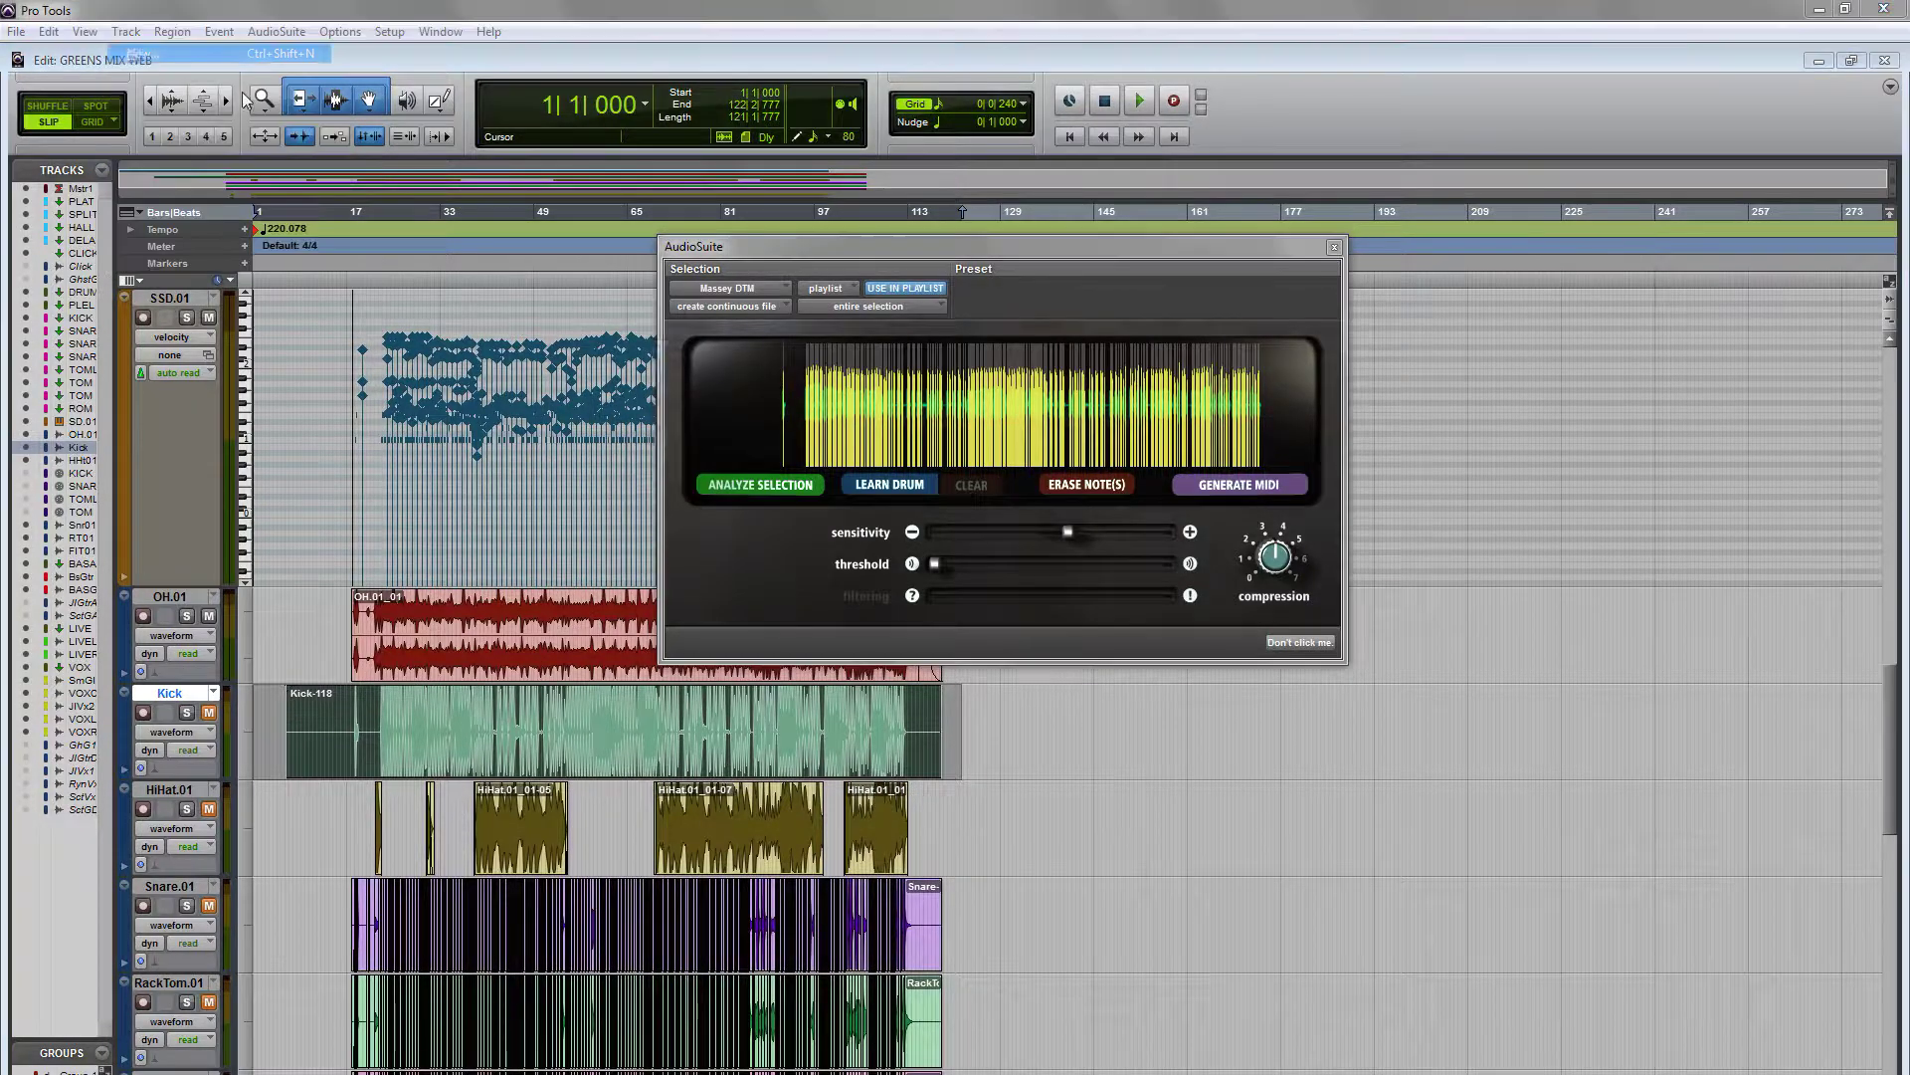
{"action": "left_click", "coordinate": [1030, 398]}
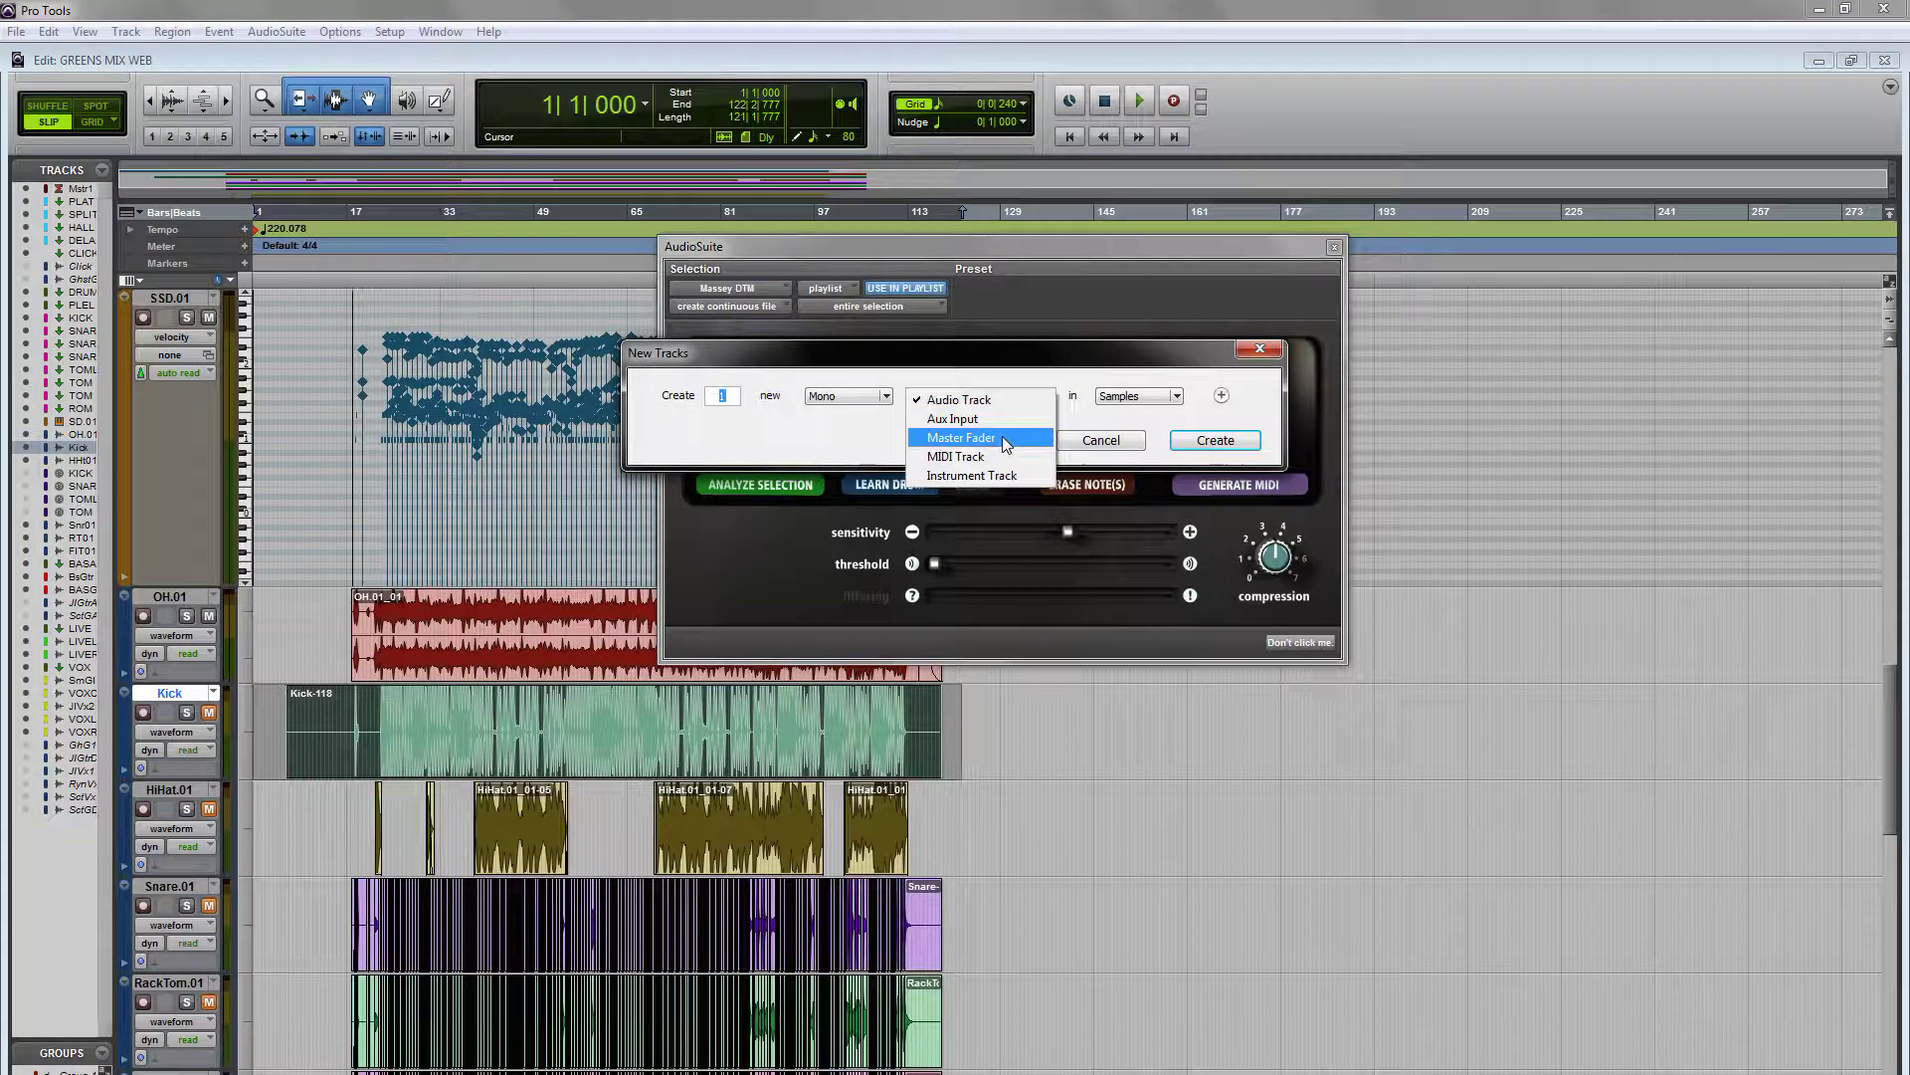
{"action": "left_click", "coordinate": [990, 455]}
{"action": "left_click", "coordinate": [1211, 439]}
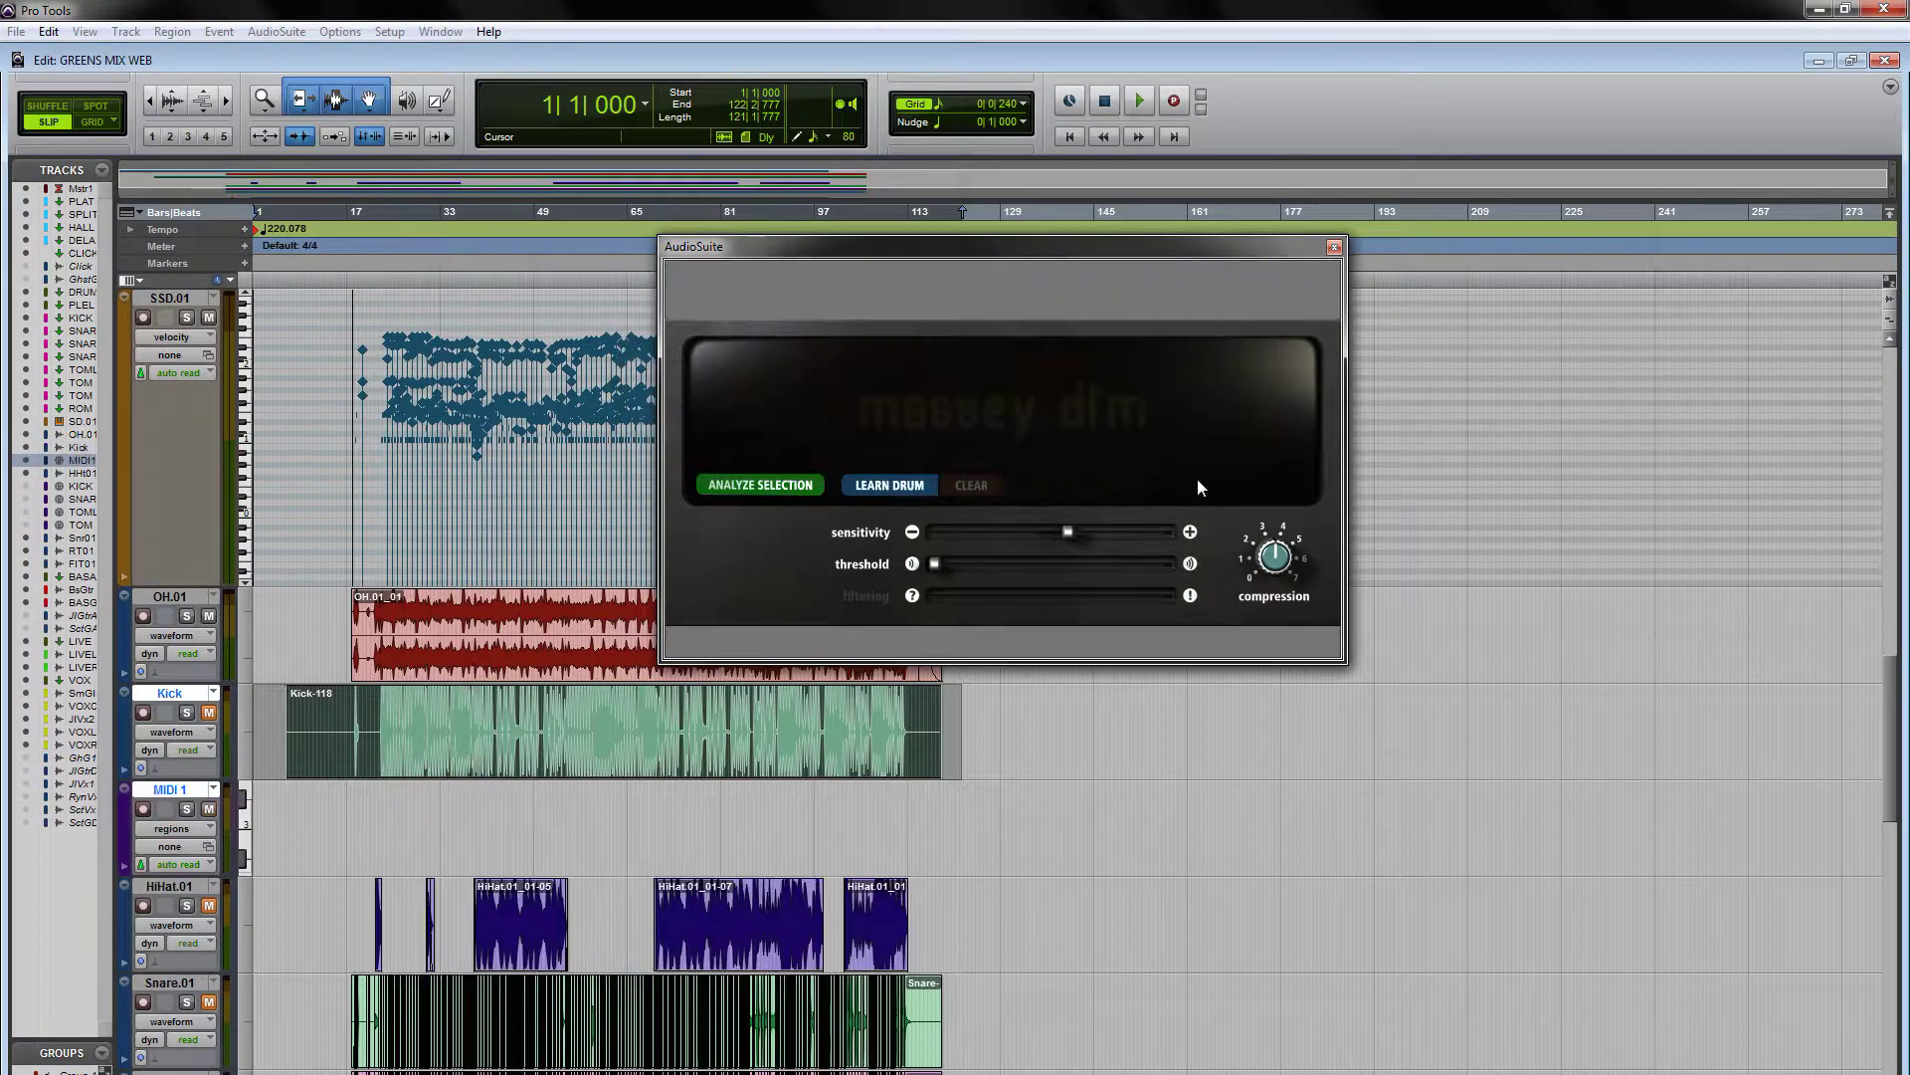
- Generate the kick MIDI again, place the DTM file on the MIDI 1 track and close the Massey DTM window
{"action": "left_click", "coordinate": [1199, 486]}
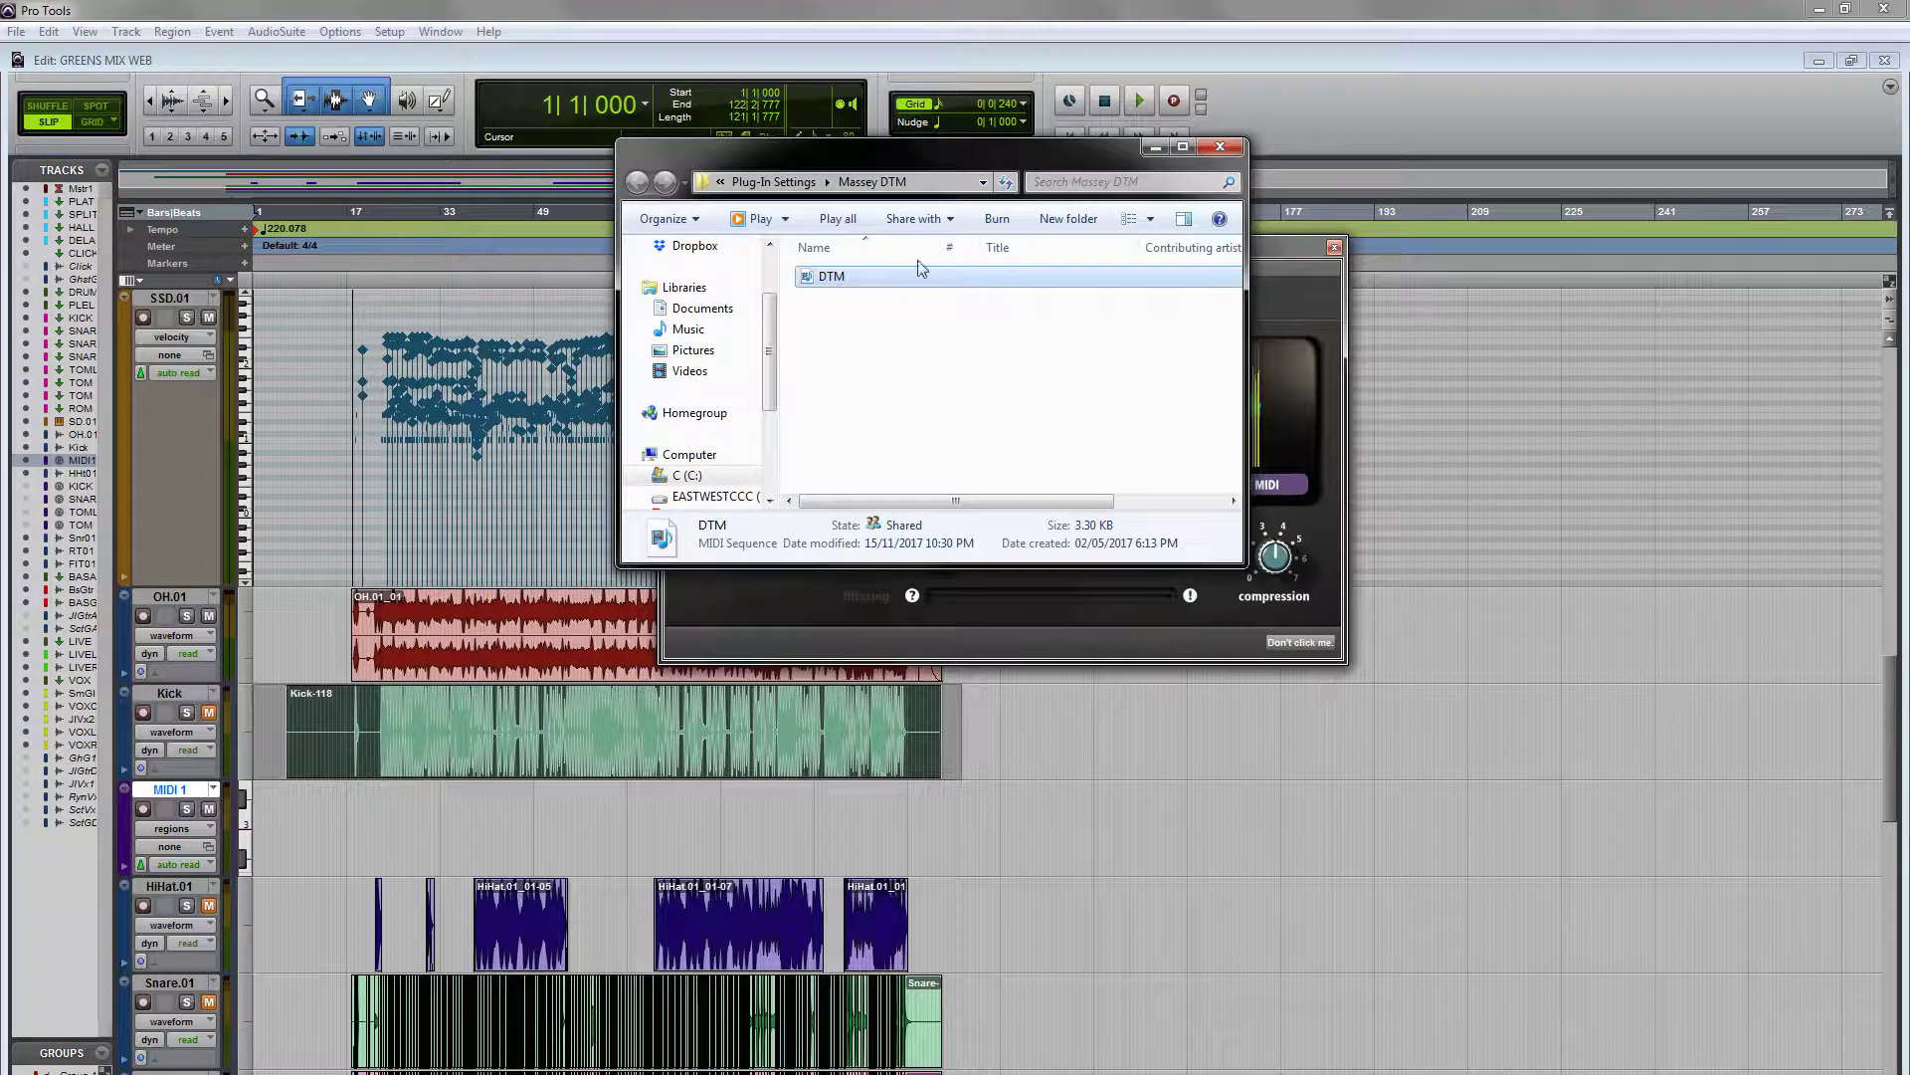
{"action": "left_click_drag", "start_coordinate": [873, 278], "coordinate": [417, 816]}
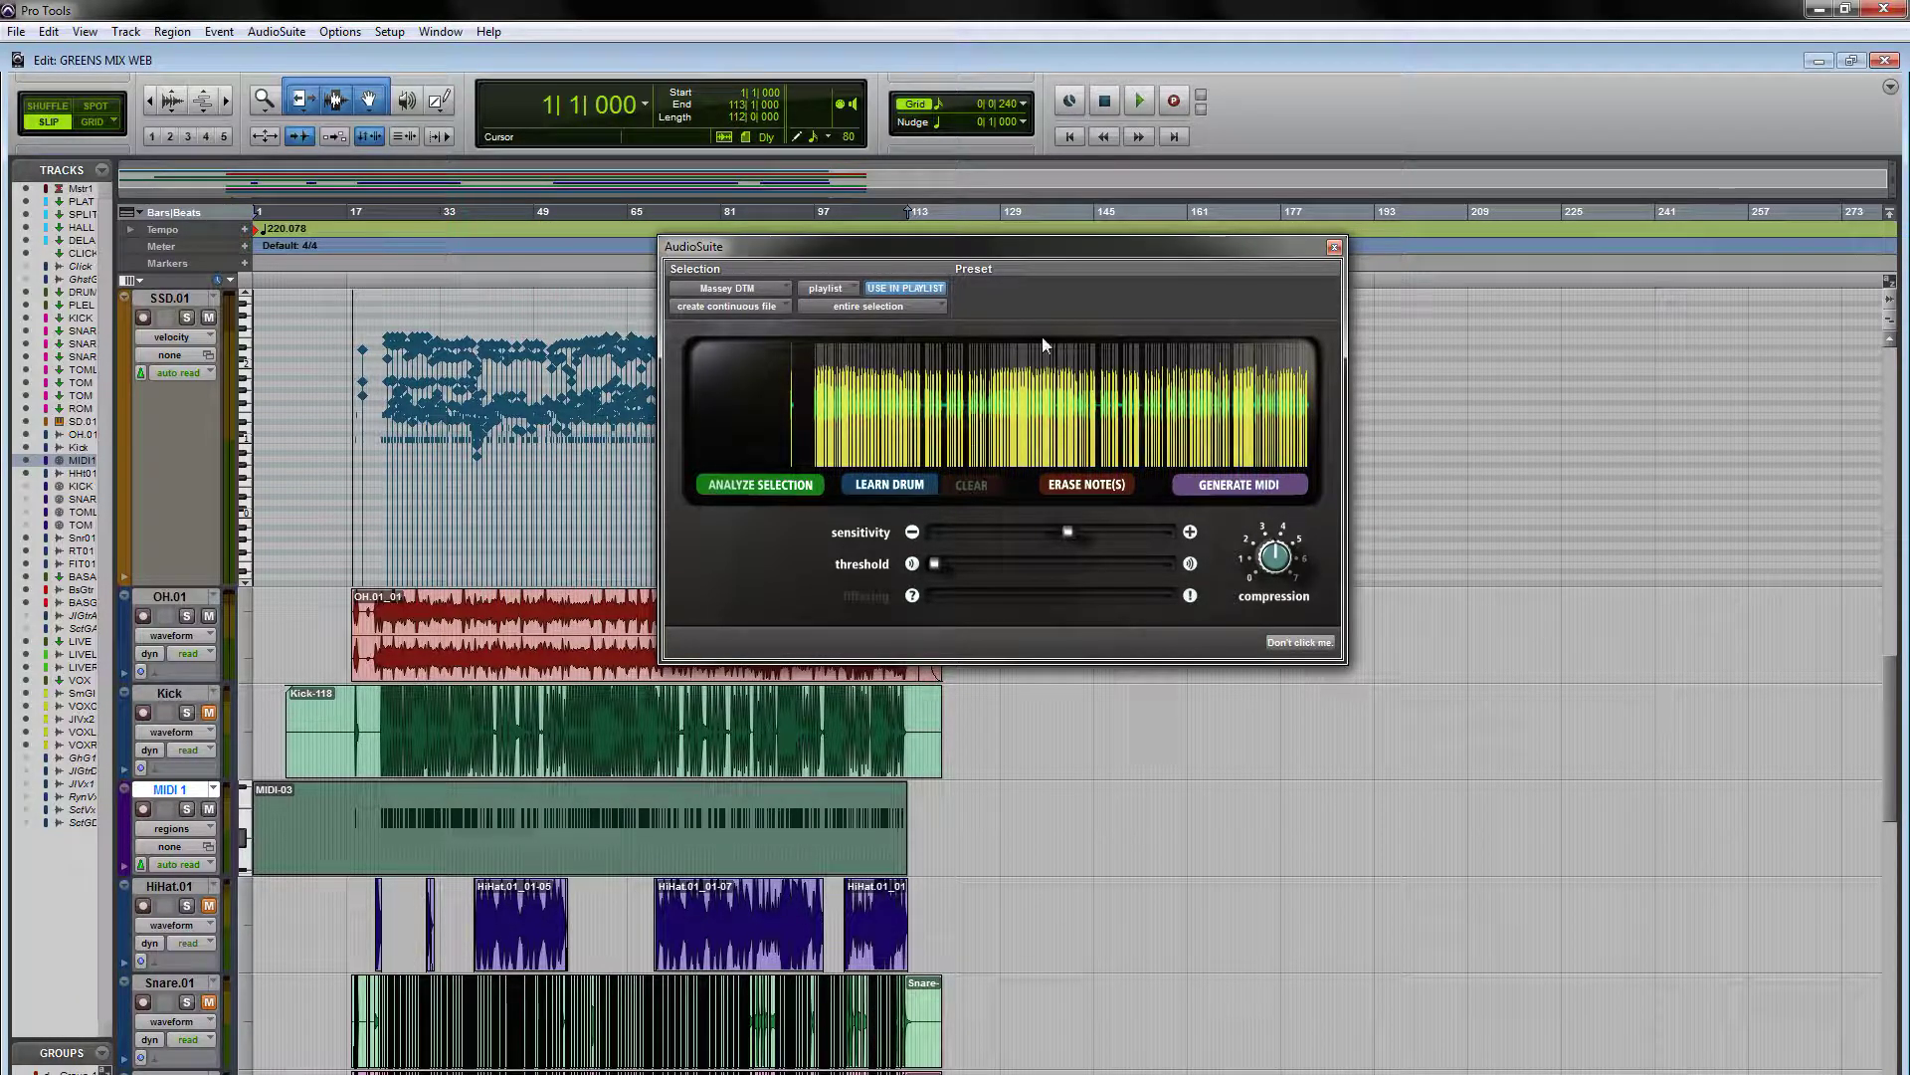
{"action": "left_click", "coordinate": [1333, 247]}
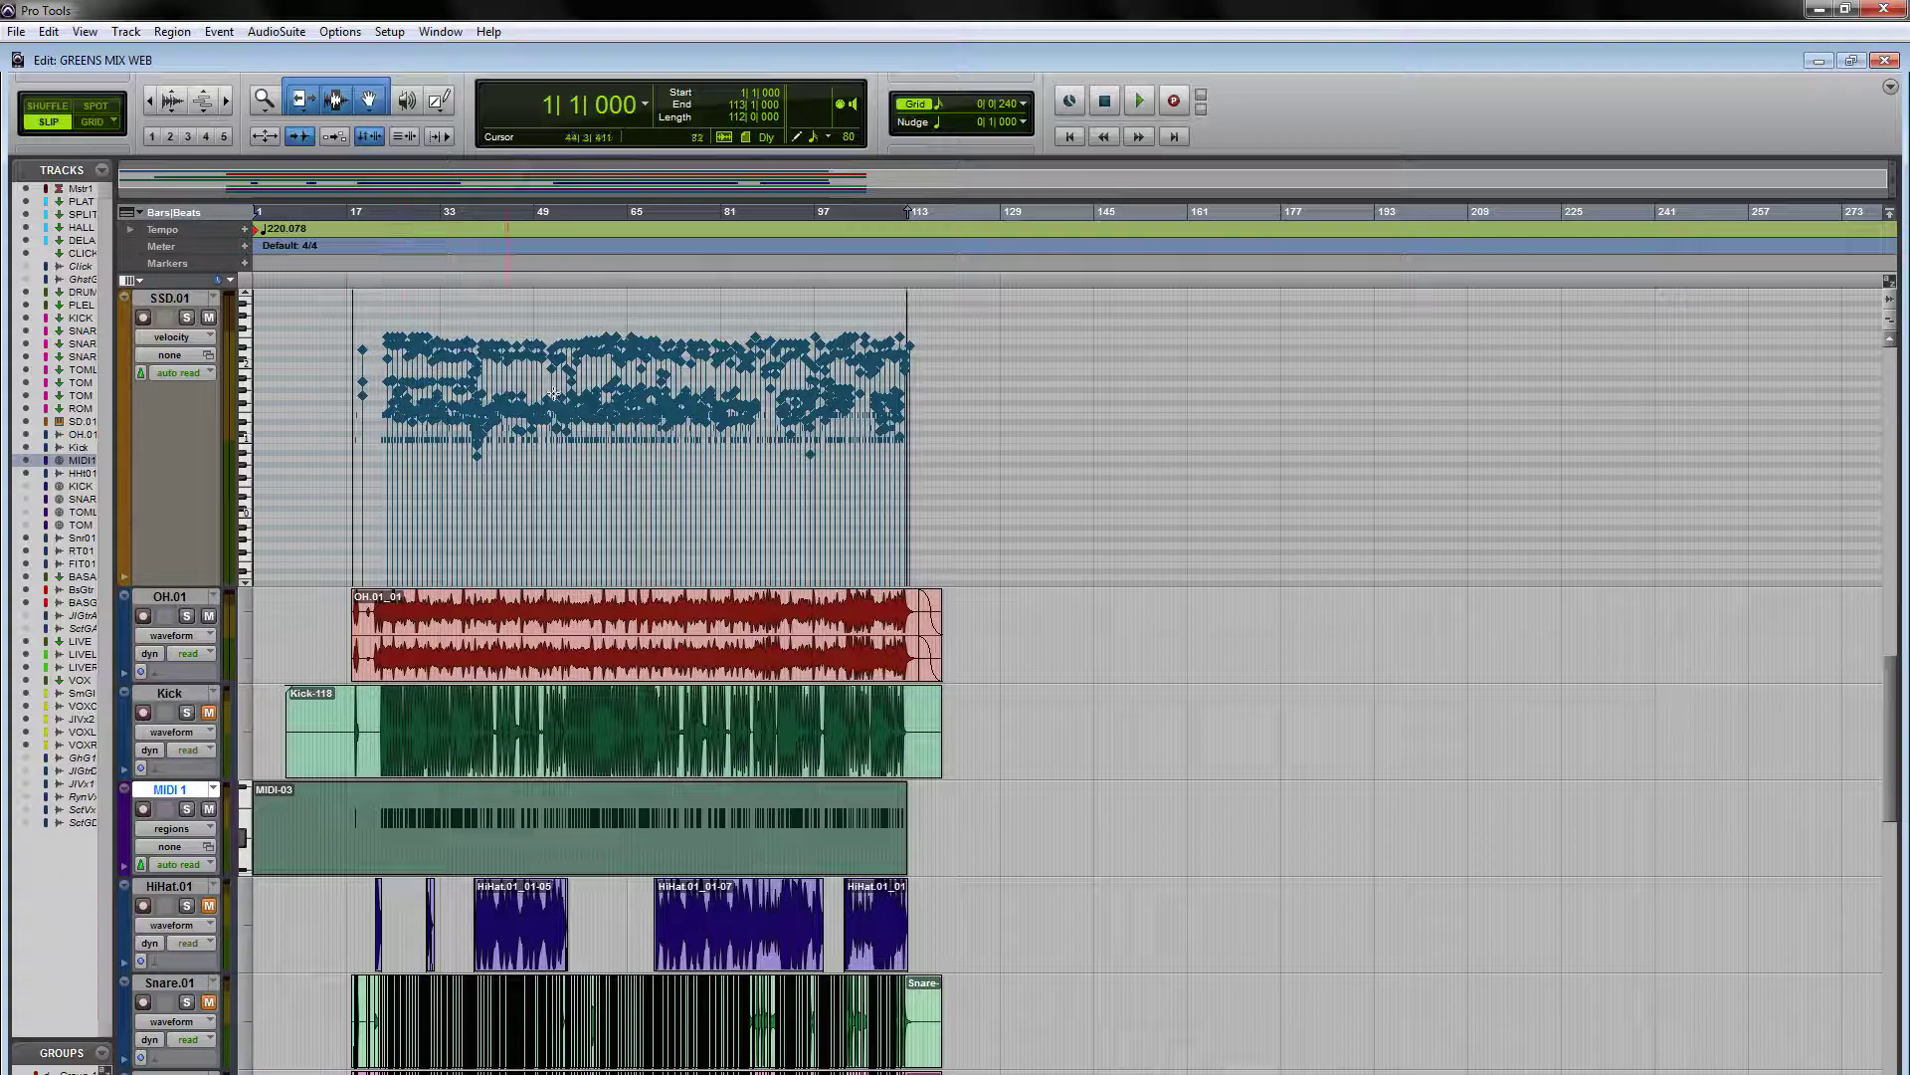
- Examine how the MIDI 1 notes line up with the Kick waveform and the SSD.01 notes across the song
{"action": "scroll", "coordinate": [338, 441], "scroll_direction": "up", "scroll_amount": 1}
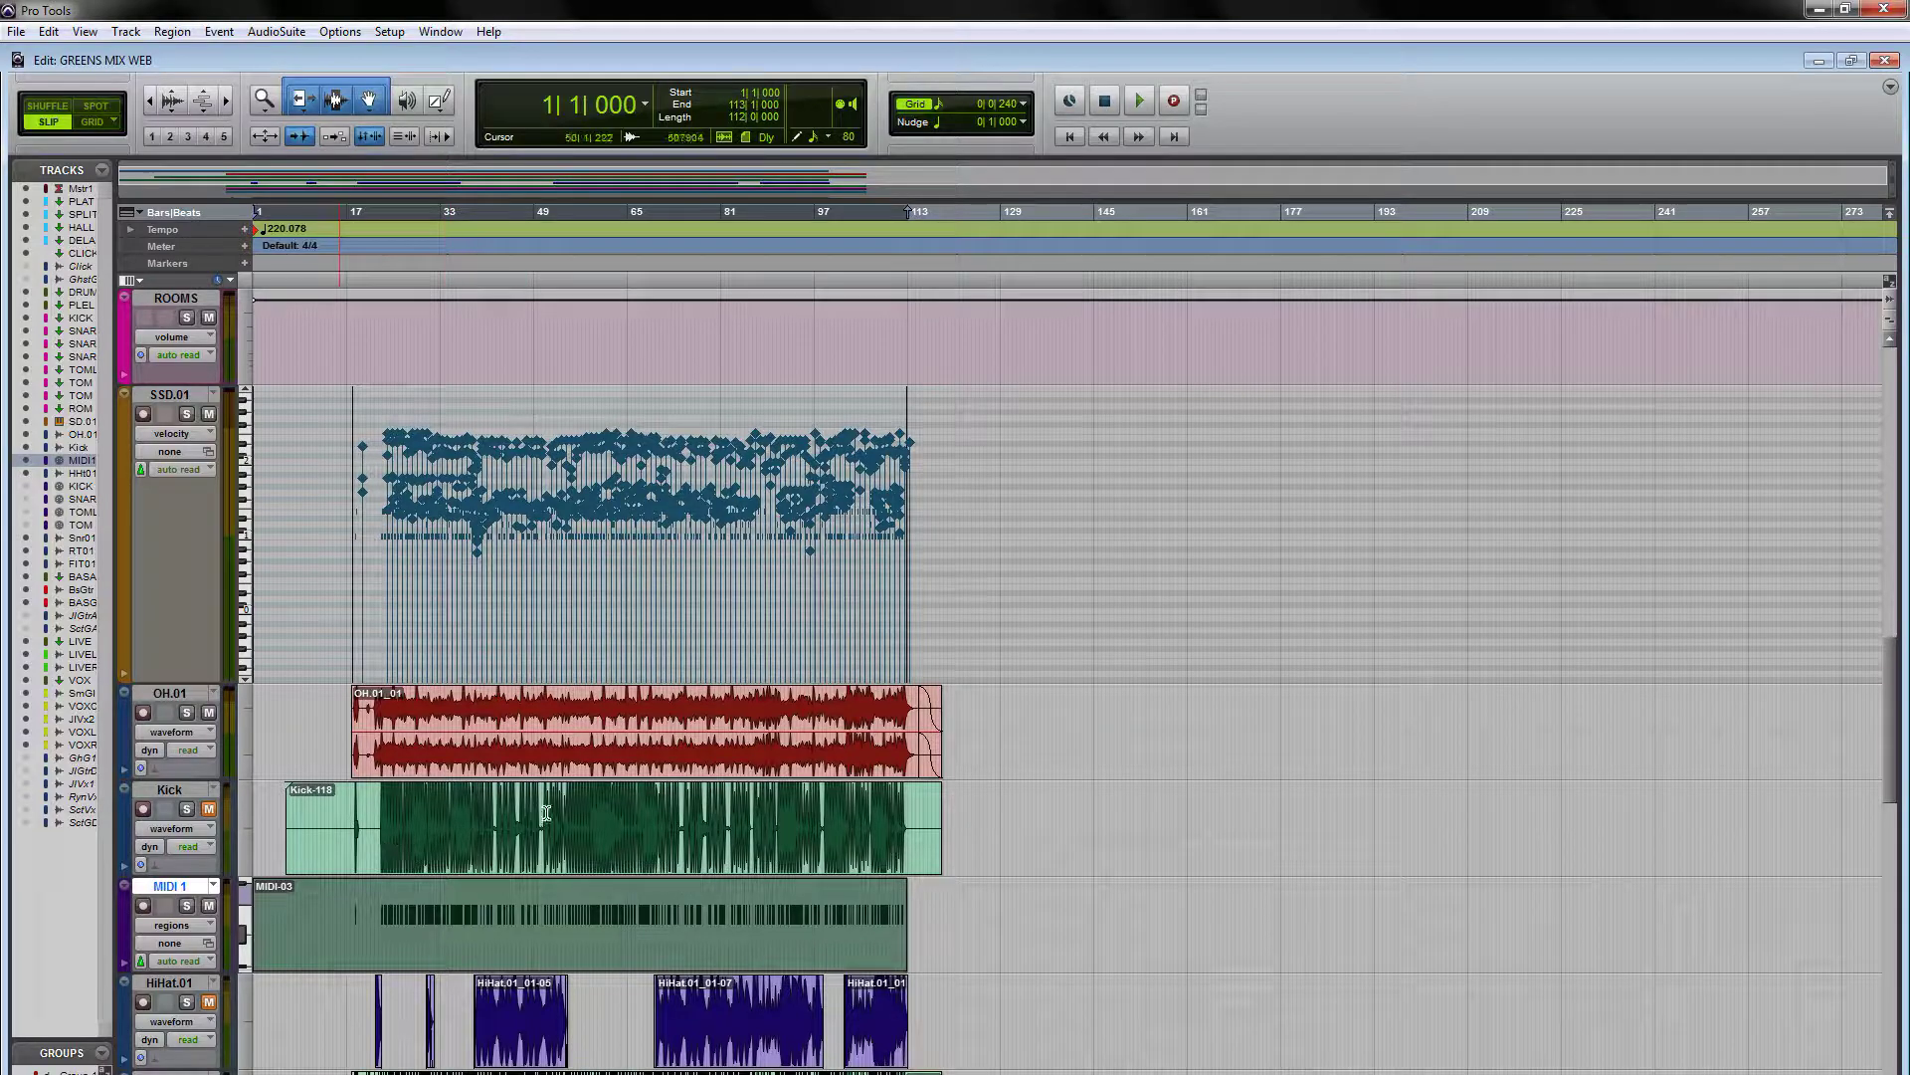
{"action": "left_click", "coordinate": [523, 571]}
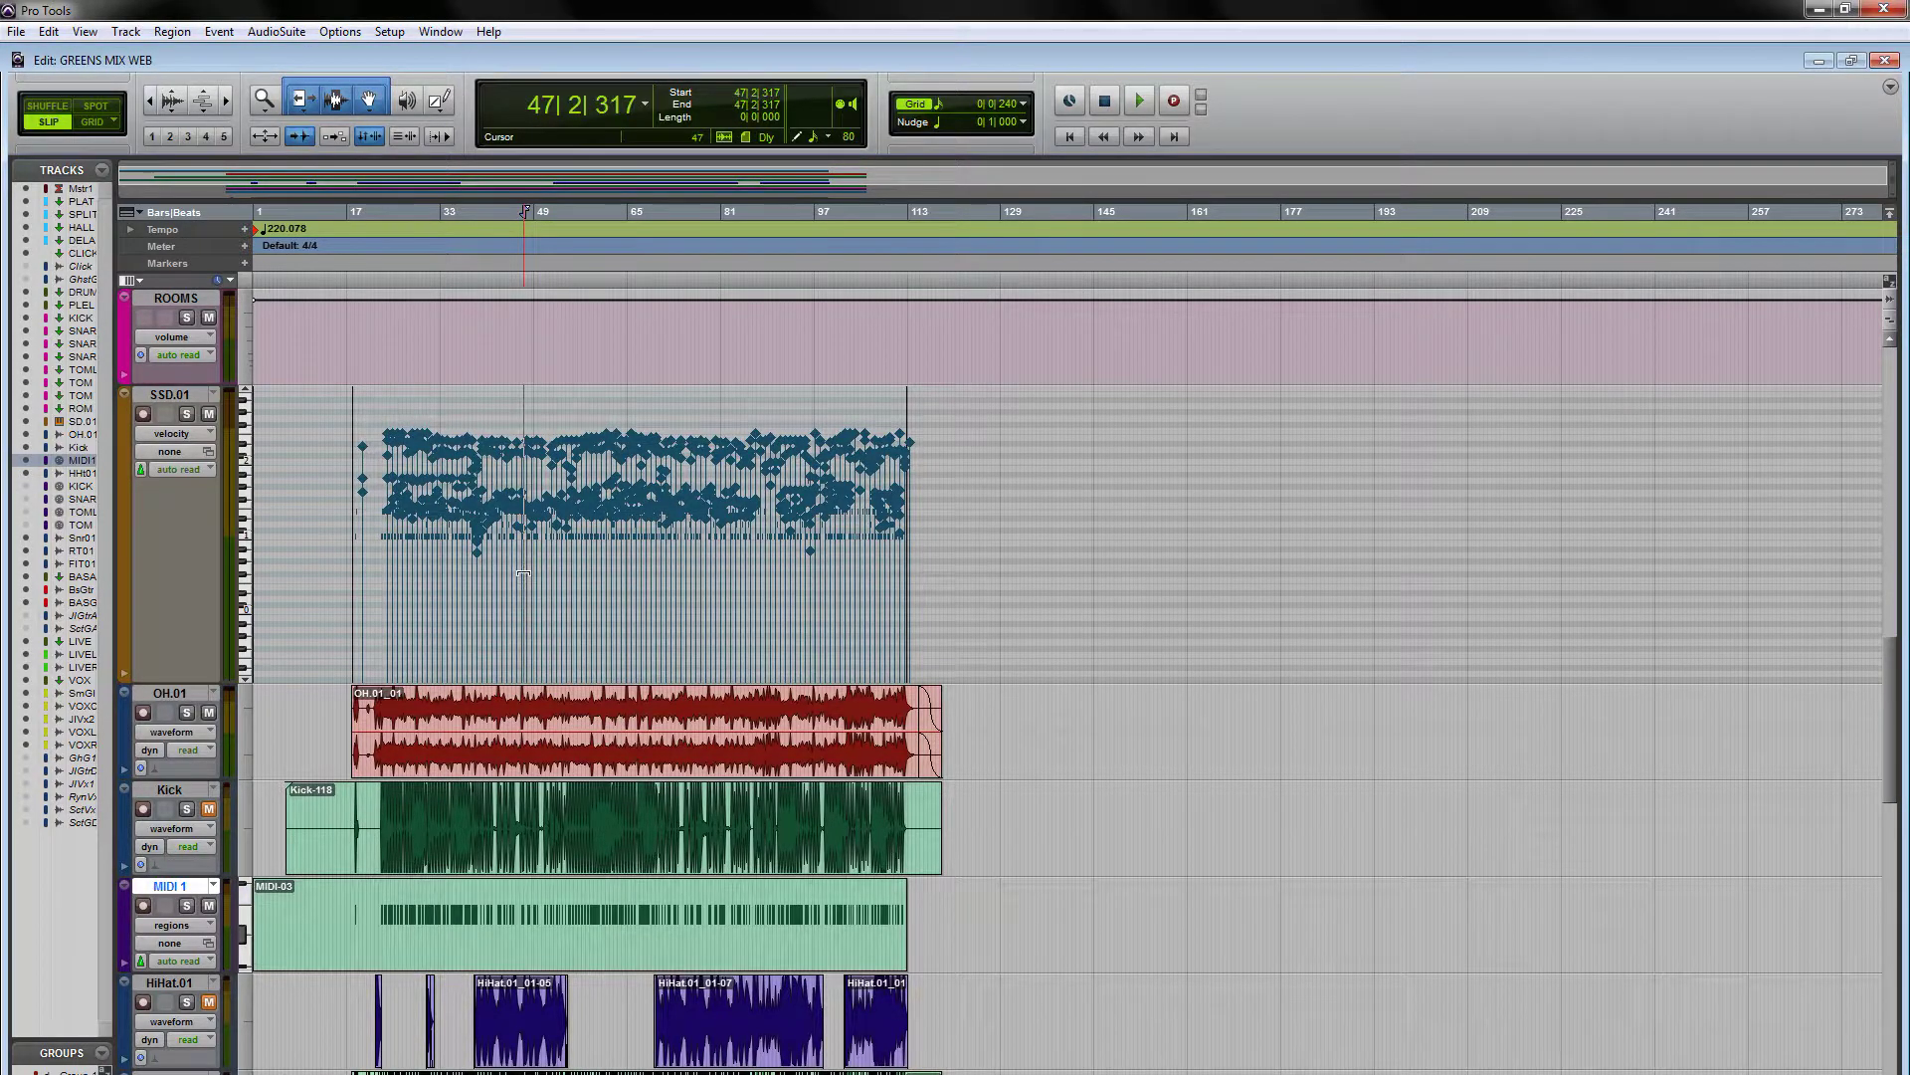
{"action": "key", "text": "ctrl+]"}
{"action": "key", "text": "ctrl+]"}
{"action": "key", "text": "ctrl+]"}
{"action": "key", "text": "ctrl+]"}
{"action": "left_click", "coordinate": [611, 574]}
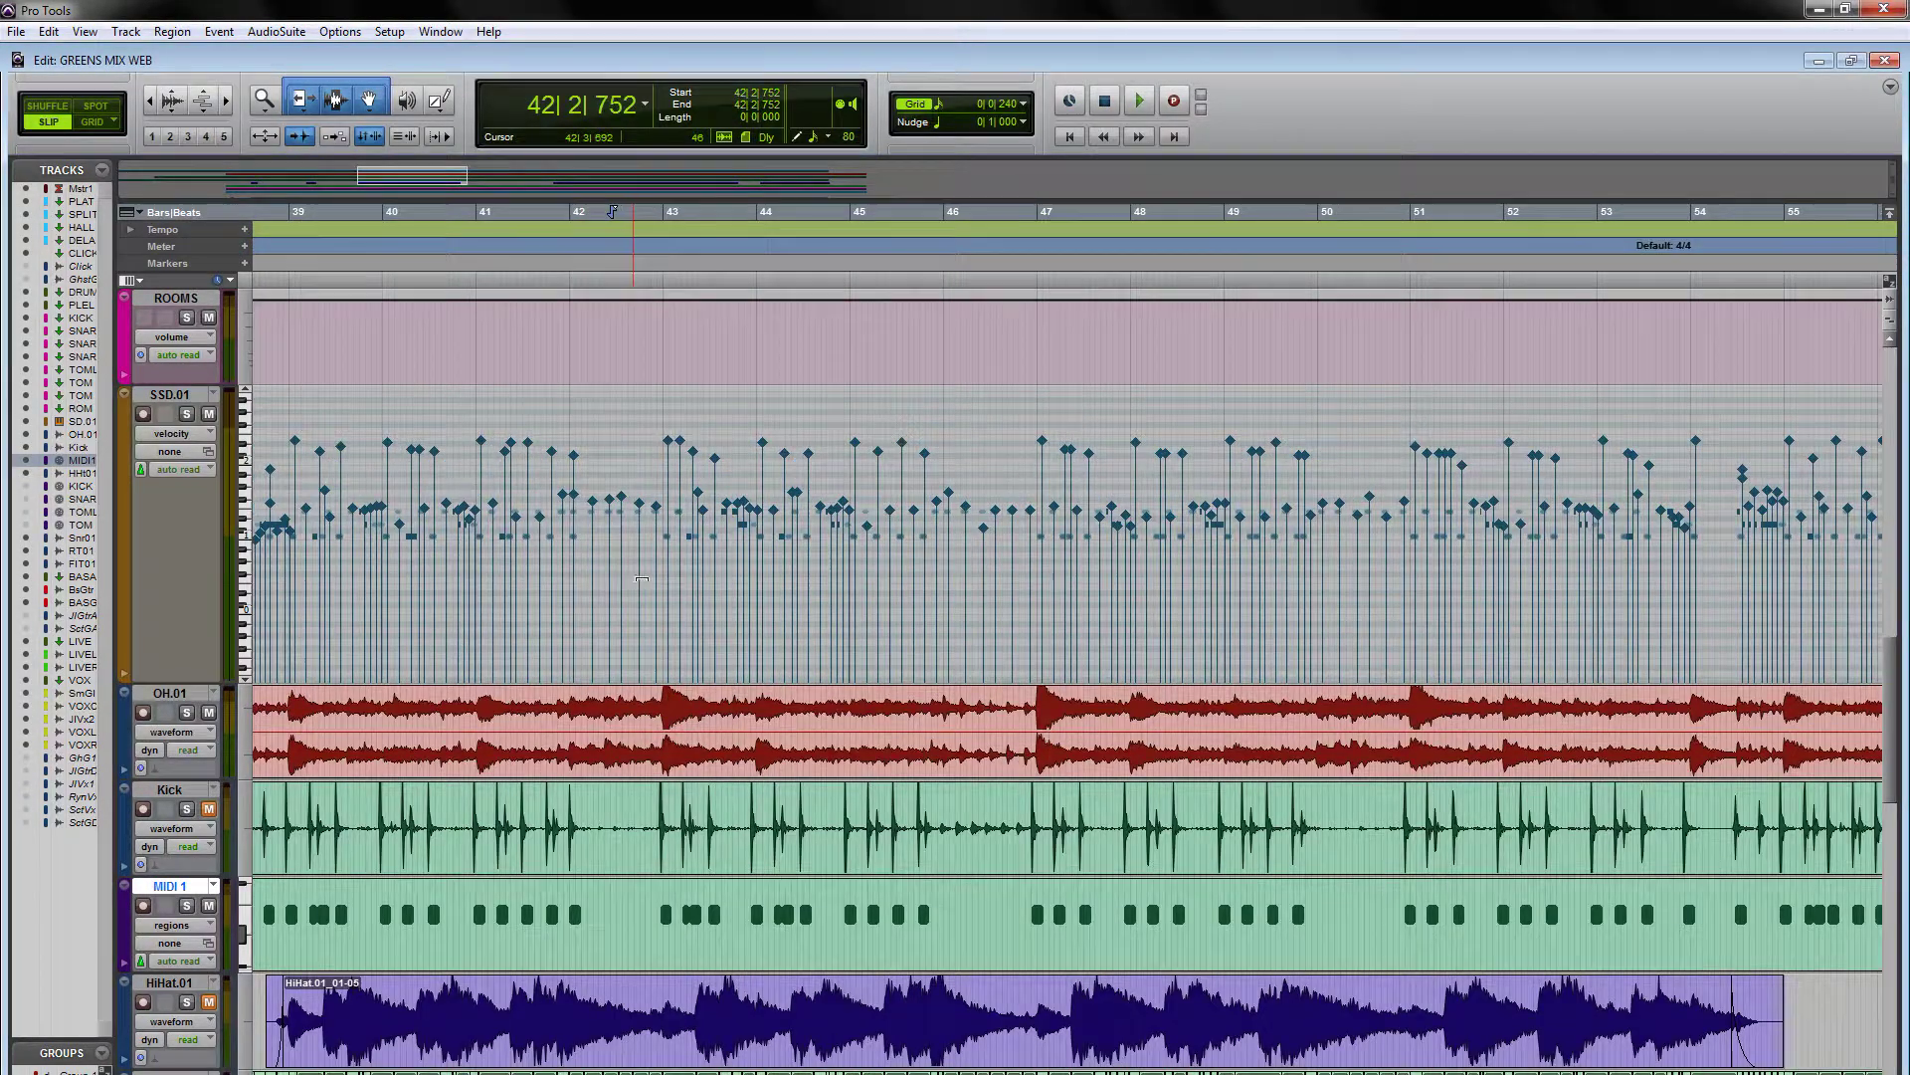
{"action": "key", "text": "ctrl+]"}
{"action": "key", "text": "ctrl+["}
{"action": "key", "text": "ctrl+["}
{"action": "key", "text": "ctrl+["}
{"action": "key", "text": "ctrl+["}
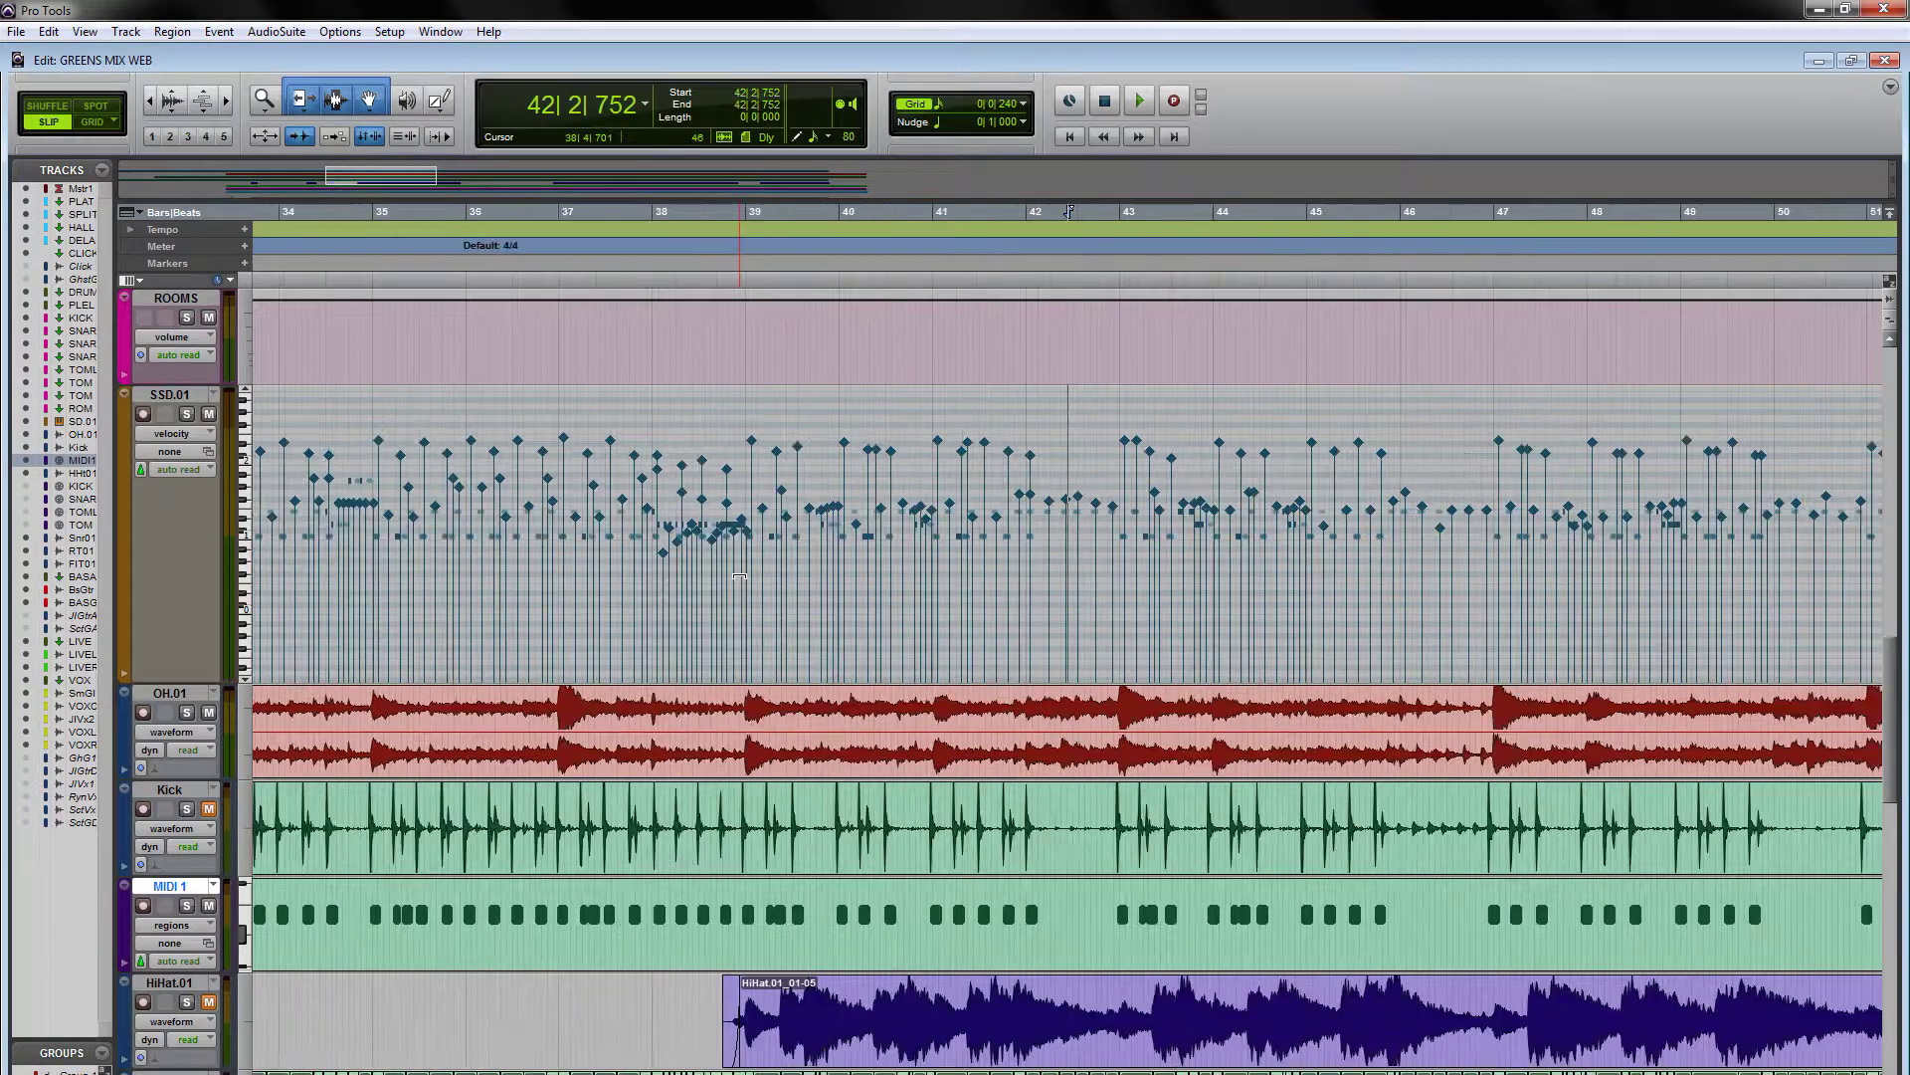
{"action": "left_click", "coordinate": [926, 582]}
{"action": "key", "text": "ctrl+]"}
{"action": "key", "text": "ctrl+]"}
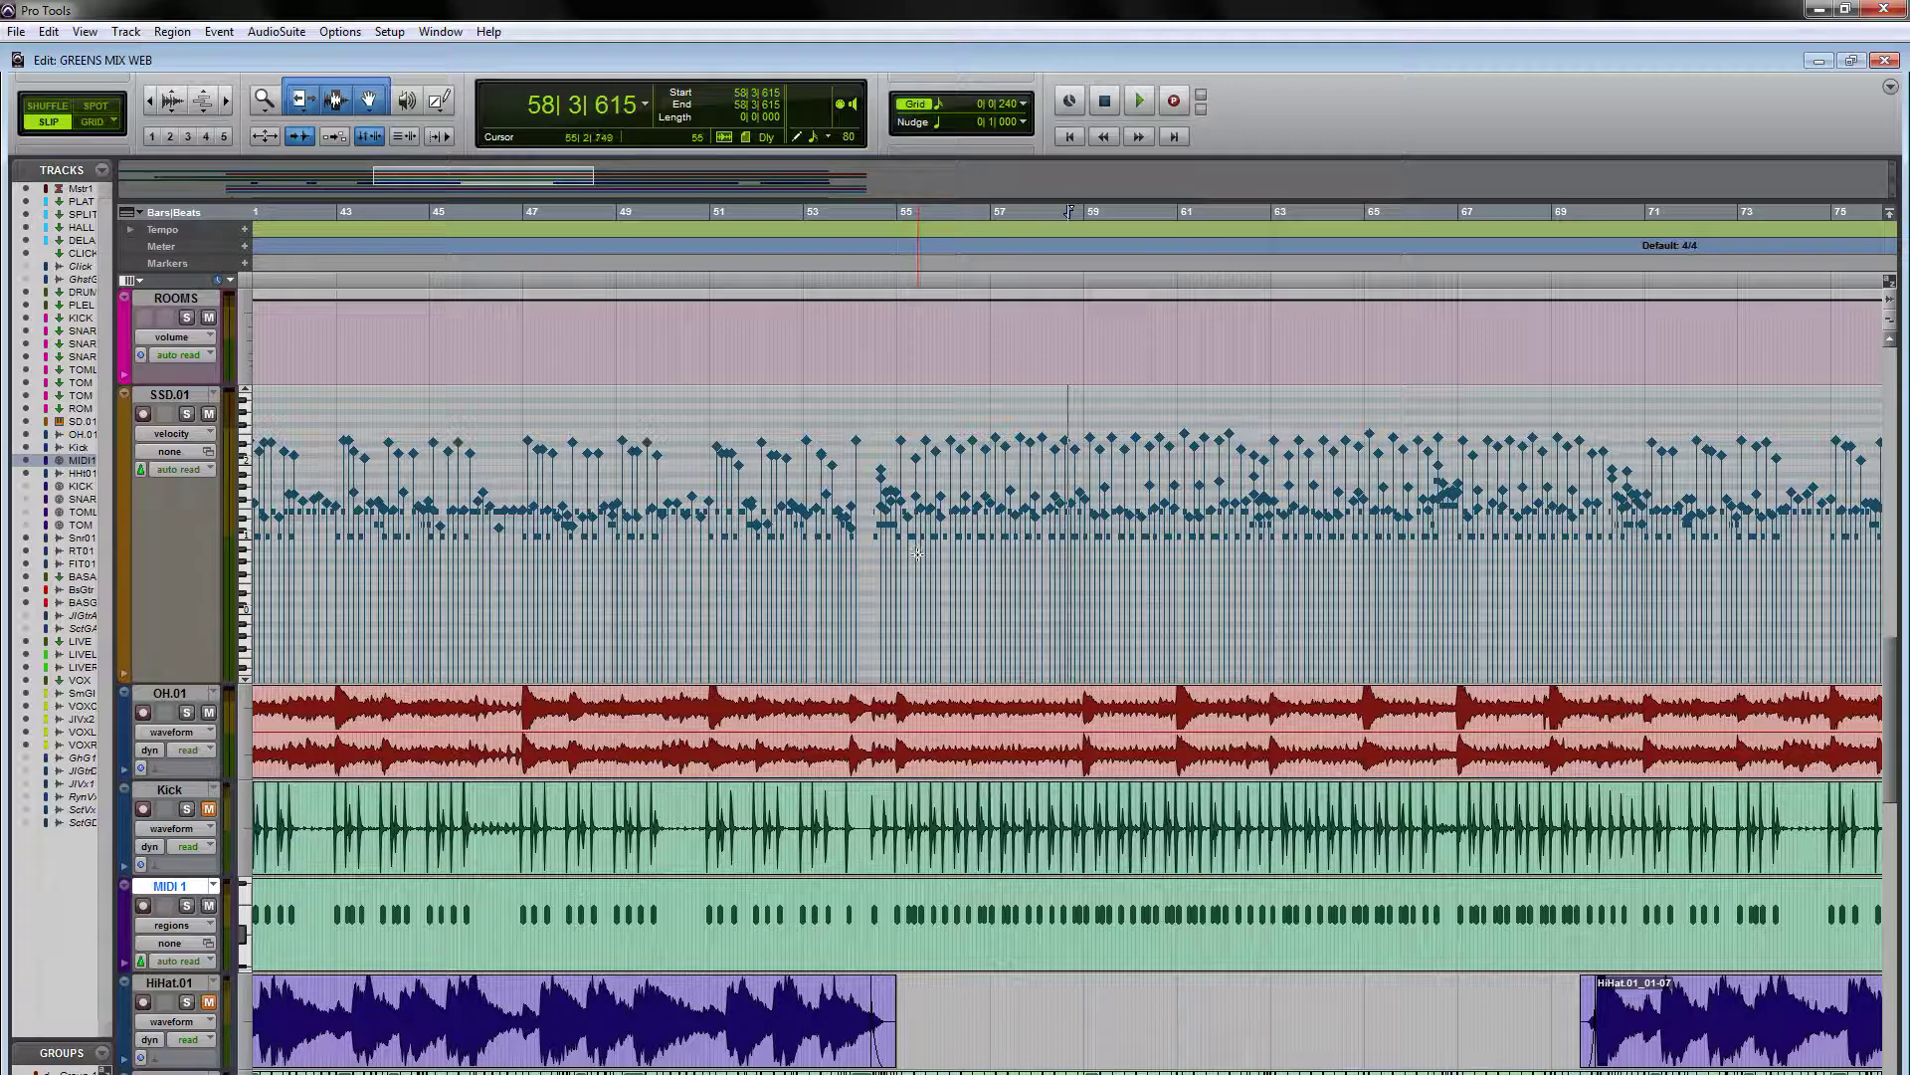
{"action": "key", "text": "ctrl+["}
{"action": "key", "text": "ctrl+["}
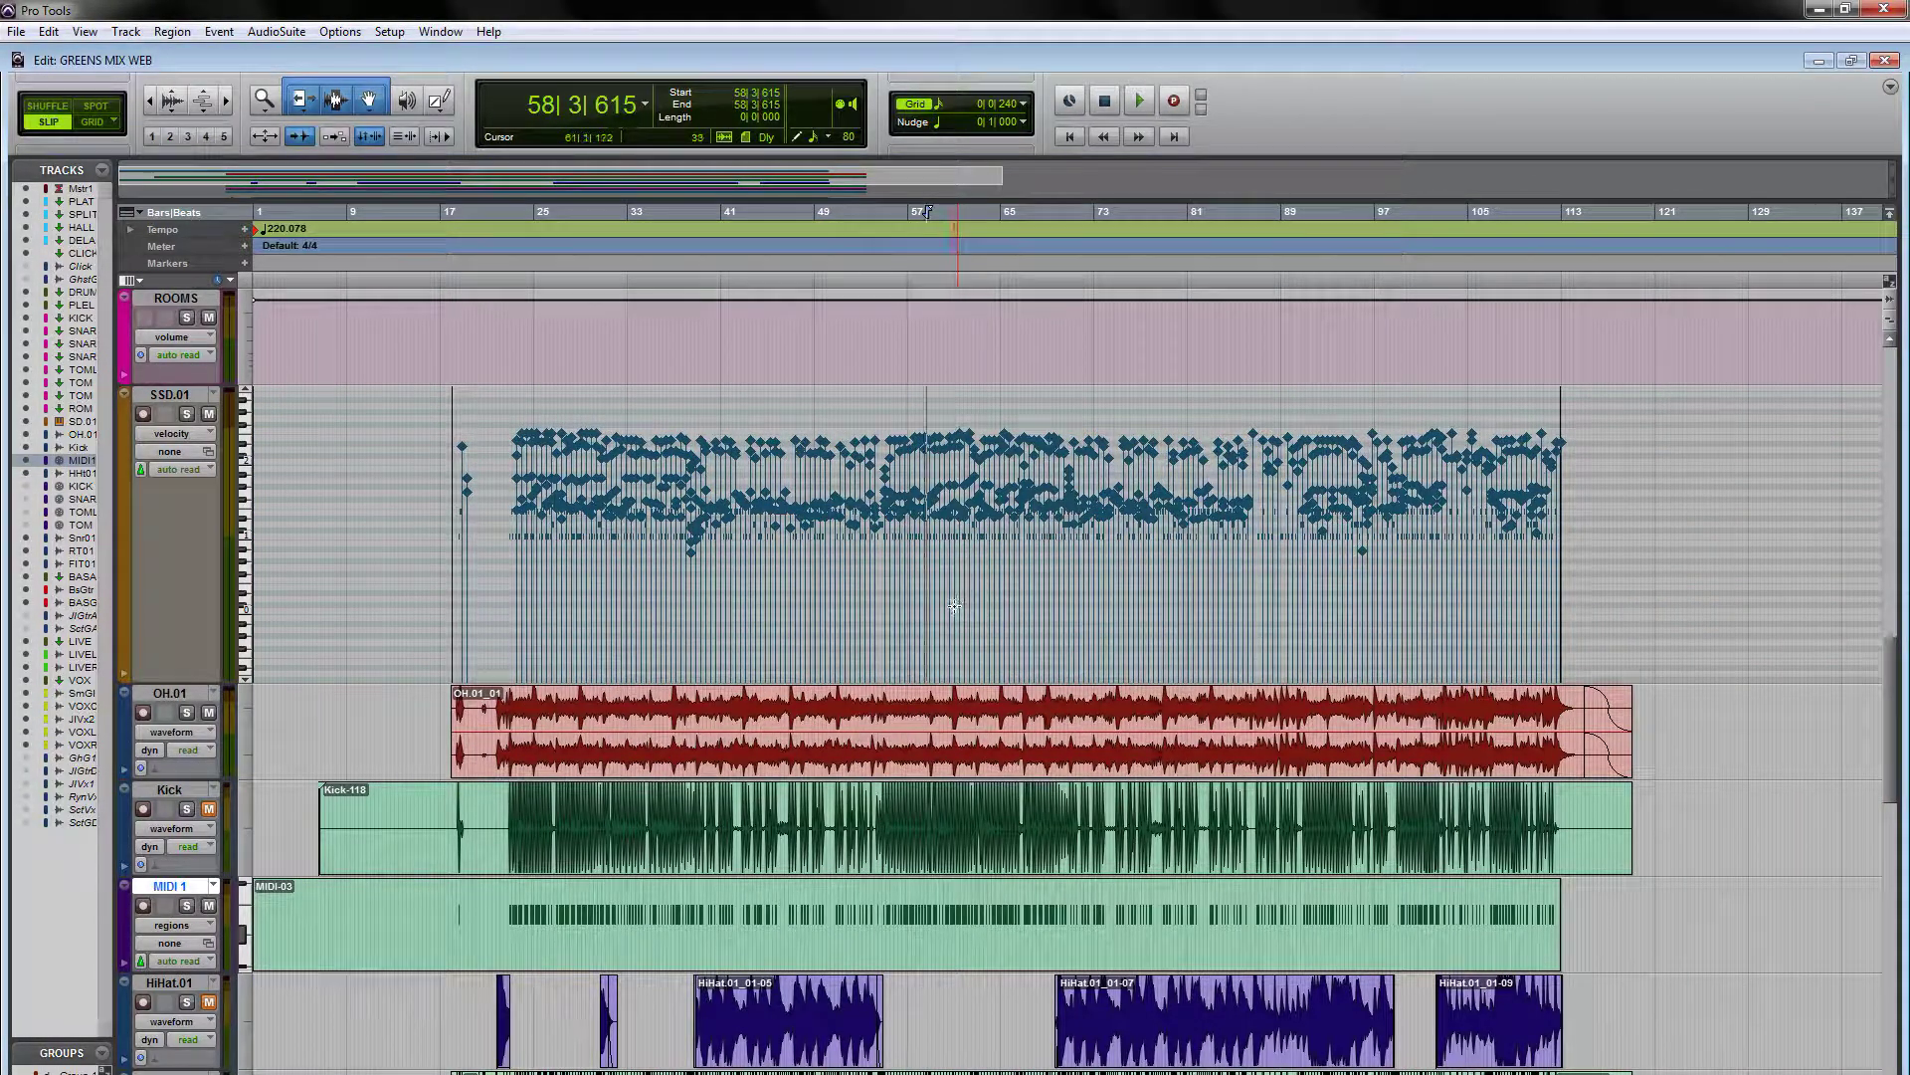
{"action": "key", "text": "ctrl+["}
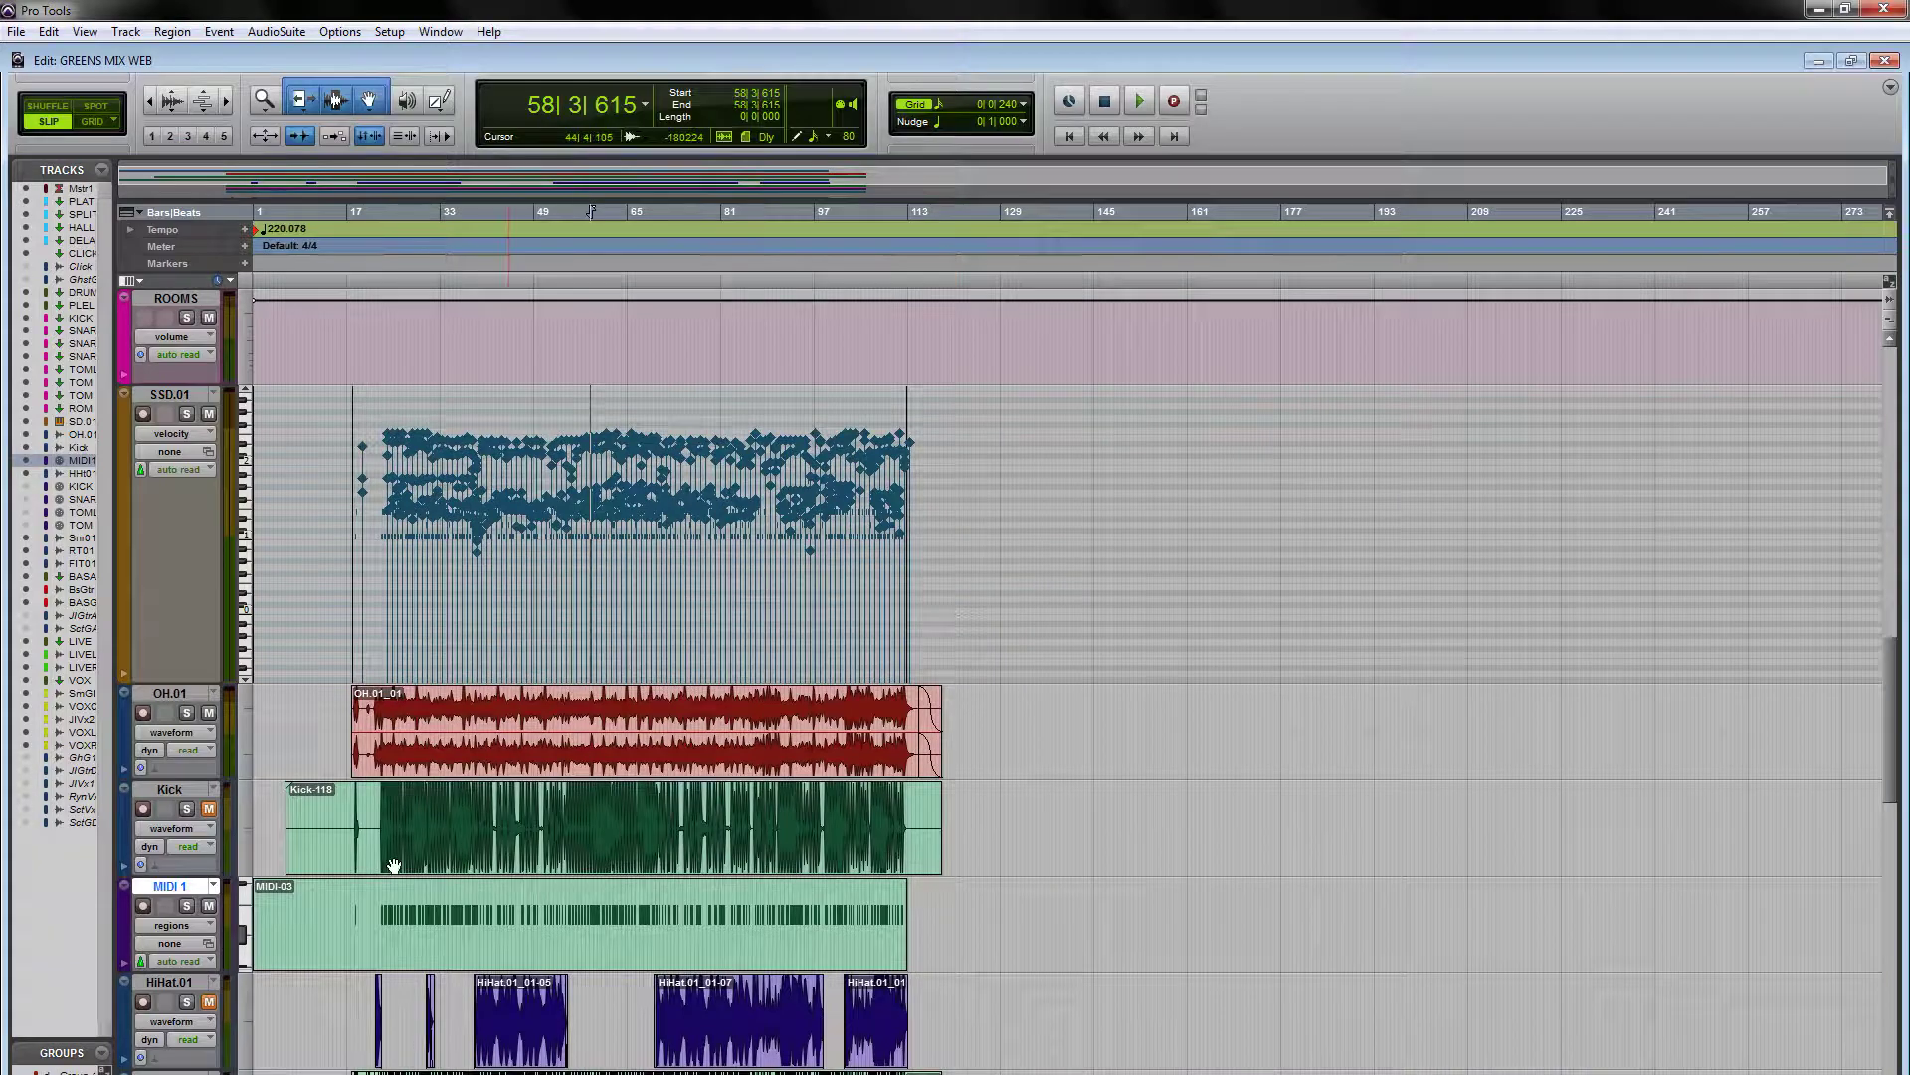
- Mute the MIDI 1 track
{"action": "left_click", "coordinate": [209, 906]}
{"action": "key", "text": "ctrl+]"}
{"action": "key", "text": "ctrl+]"}
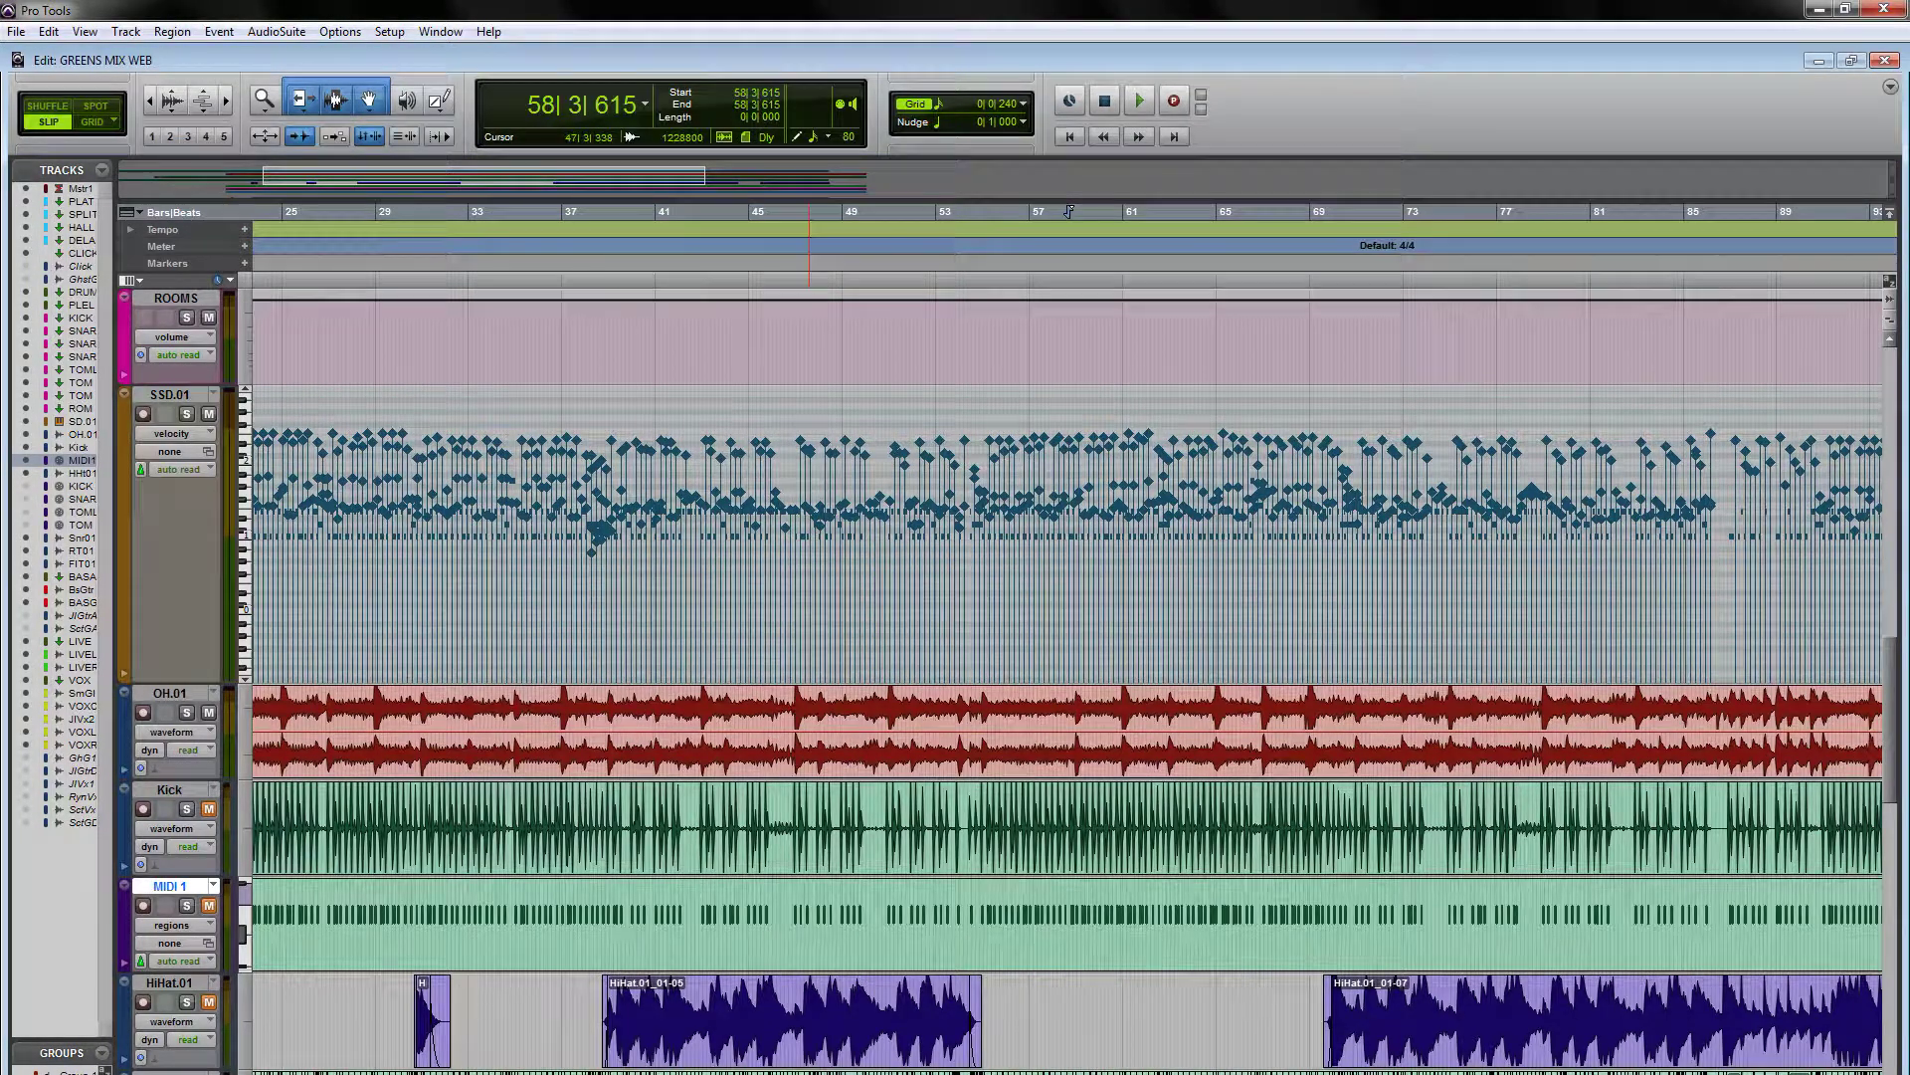
- Switch the edit mode to Grid and place the edit cursor at 21|3|000
{"action": "left_click_drag", "start_coordinate": [1069, 212], "coordinate": [1441, 212]}
{"action": "key", "text": "F4"}
{"action": "left_click", "coordinate": [572, 355]}
{"action": "key", "text": "ctrl+]"}
{"action": "key", "text": "ctrl+]"}
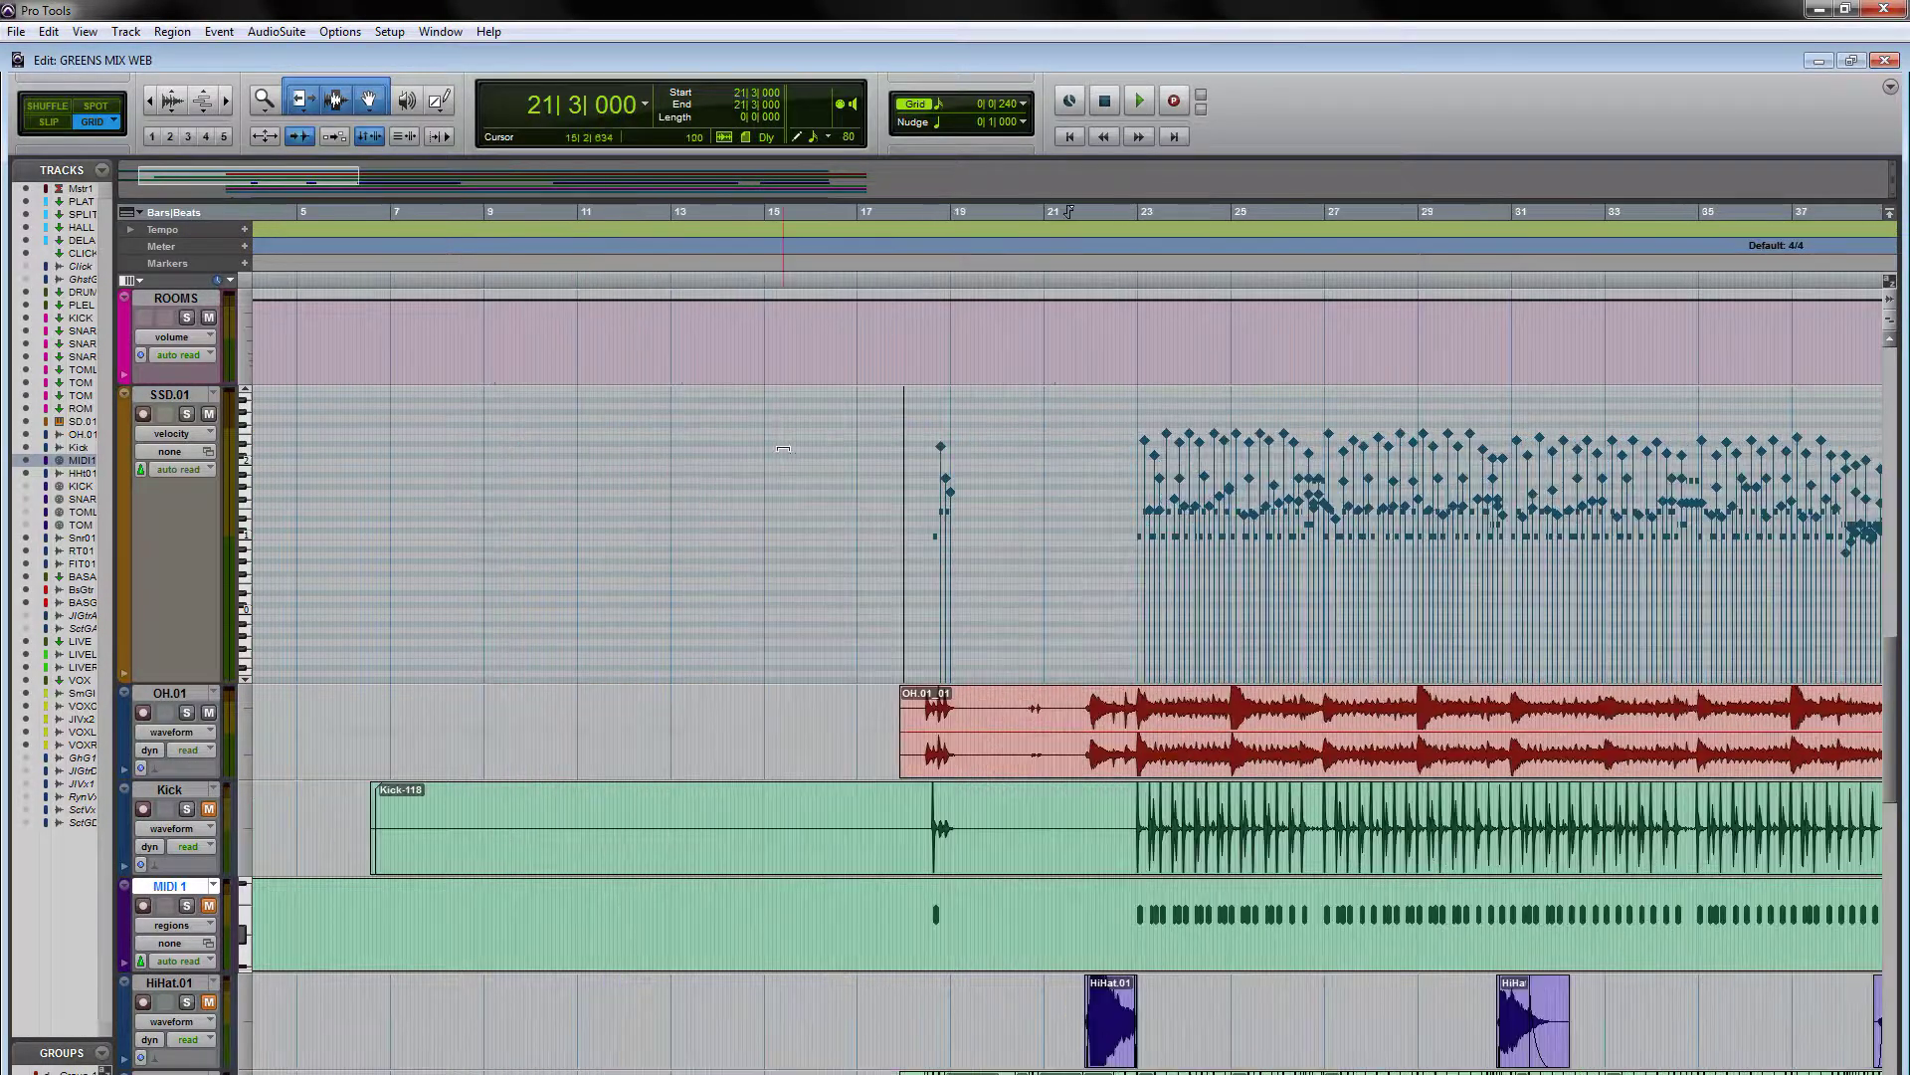
- Place the edit cursor at 21|1|000 and play the mix from there to check the drums
{"action": "left_click", "coordinate": [1116, 343]}
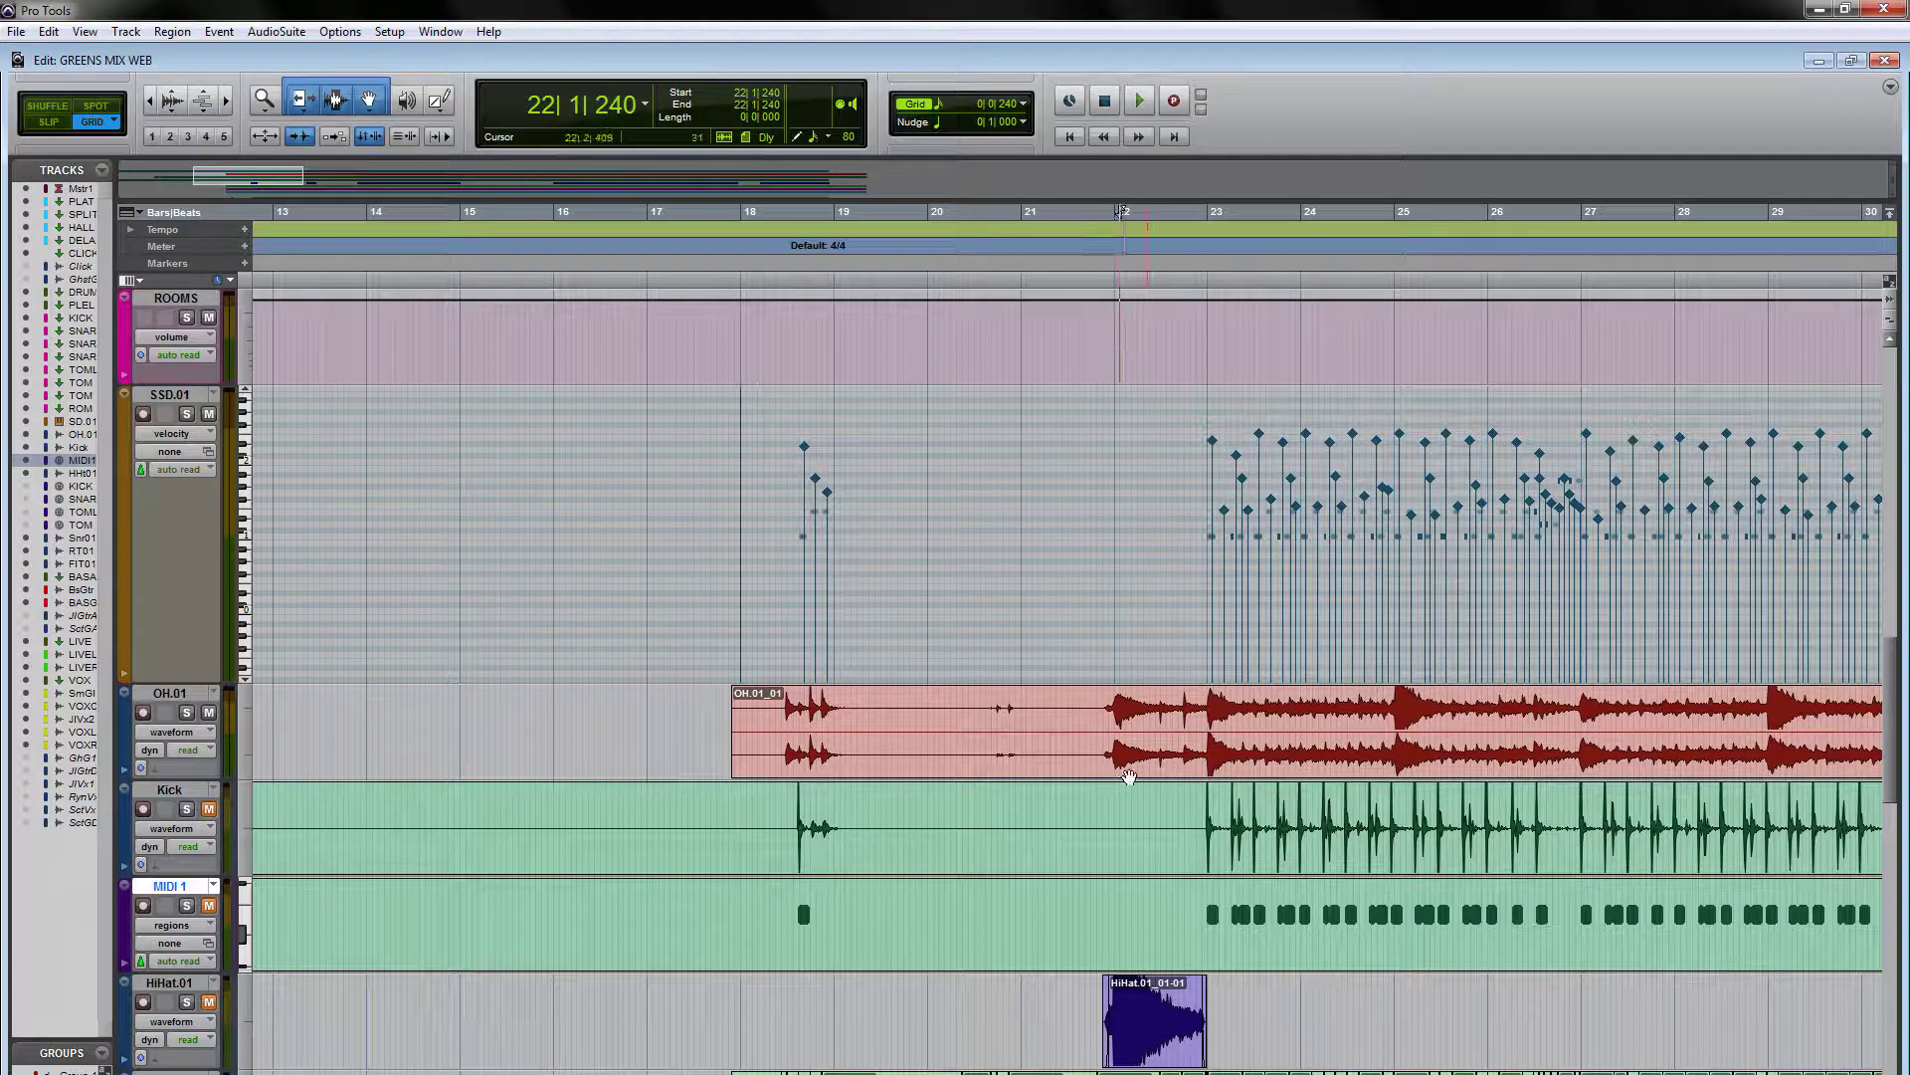
{"action": "left_click", "coordinate": [1019, 346]}
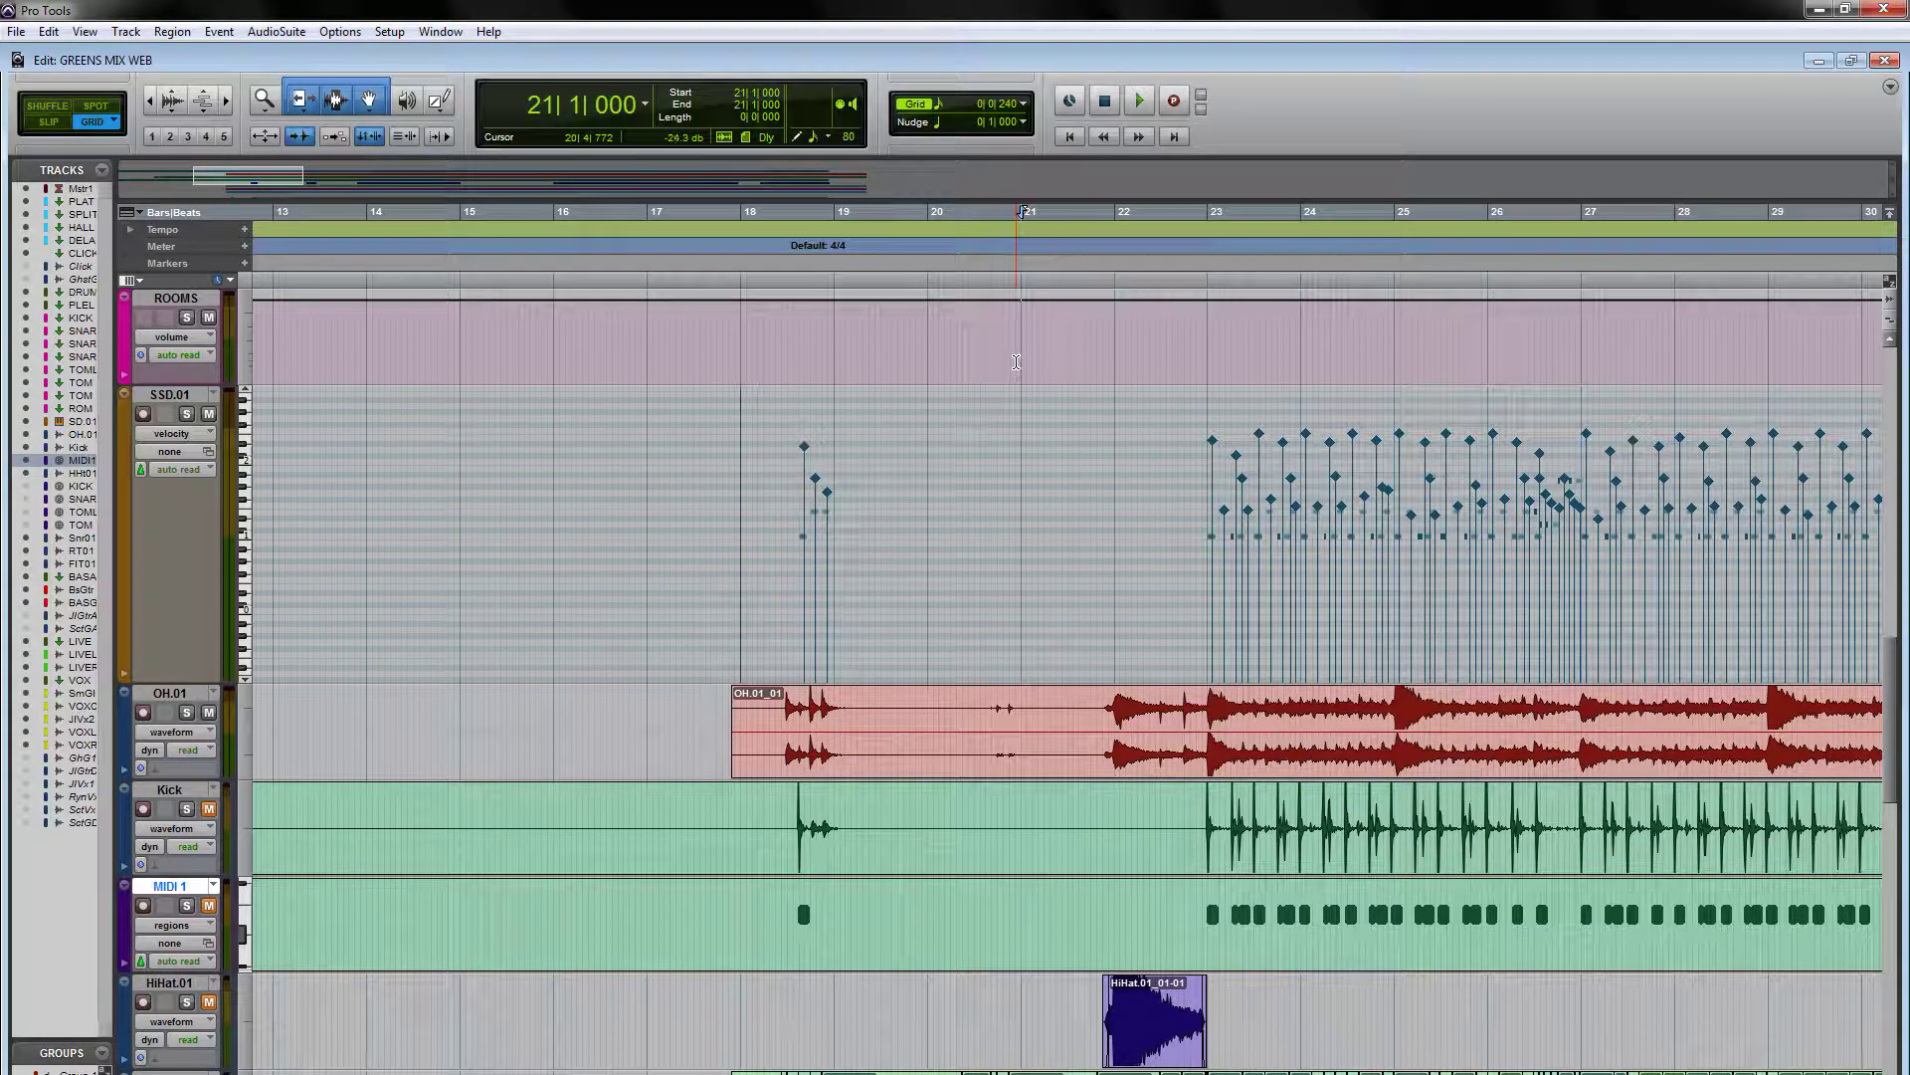
{"action": "key", "text": "space"}
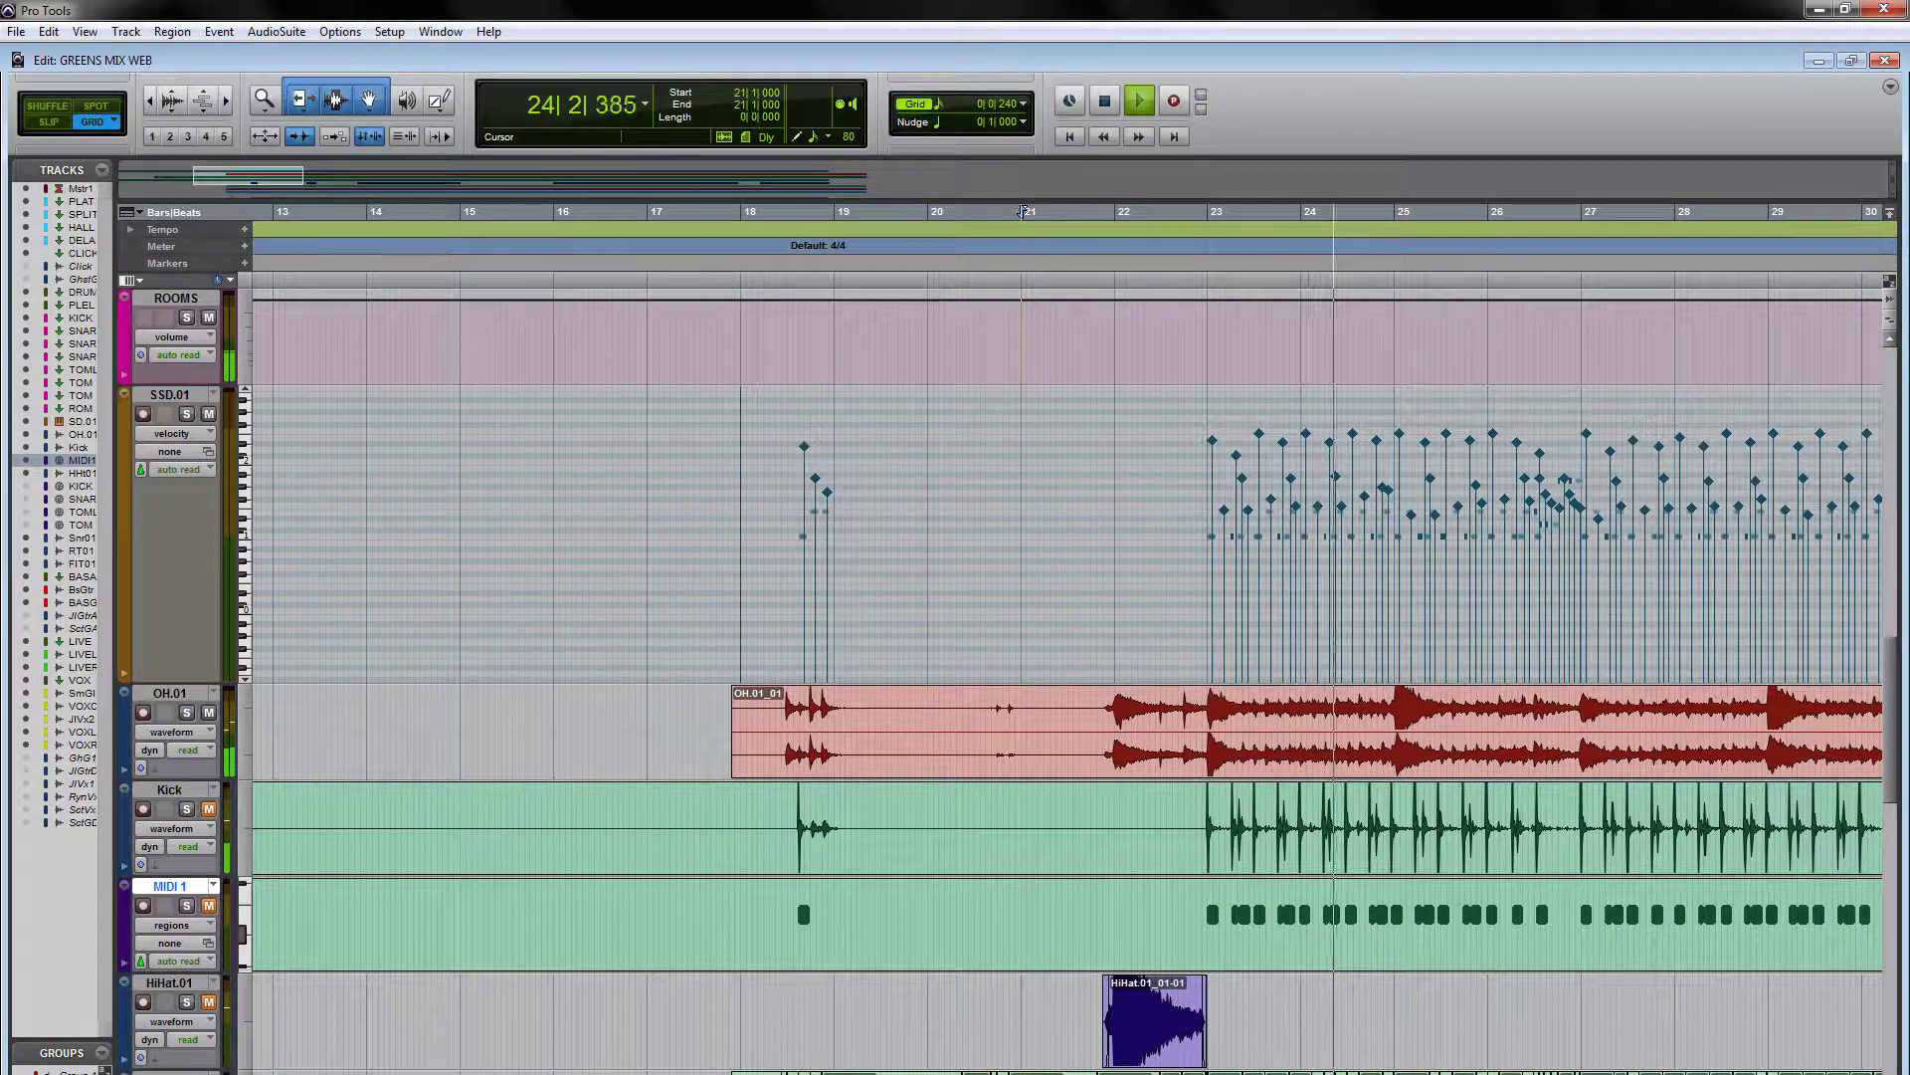
{"action": "scroll", "coordinate": [688, 742], "scroll_direction": "left", "scroll_amount": 2}
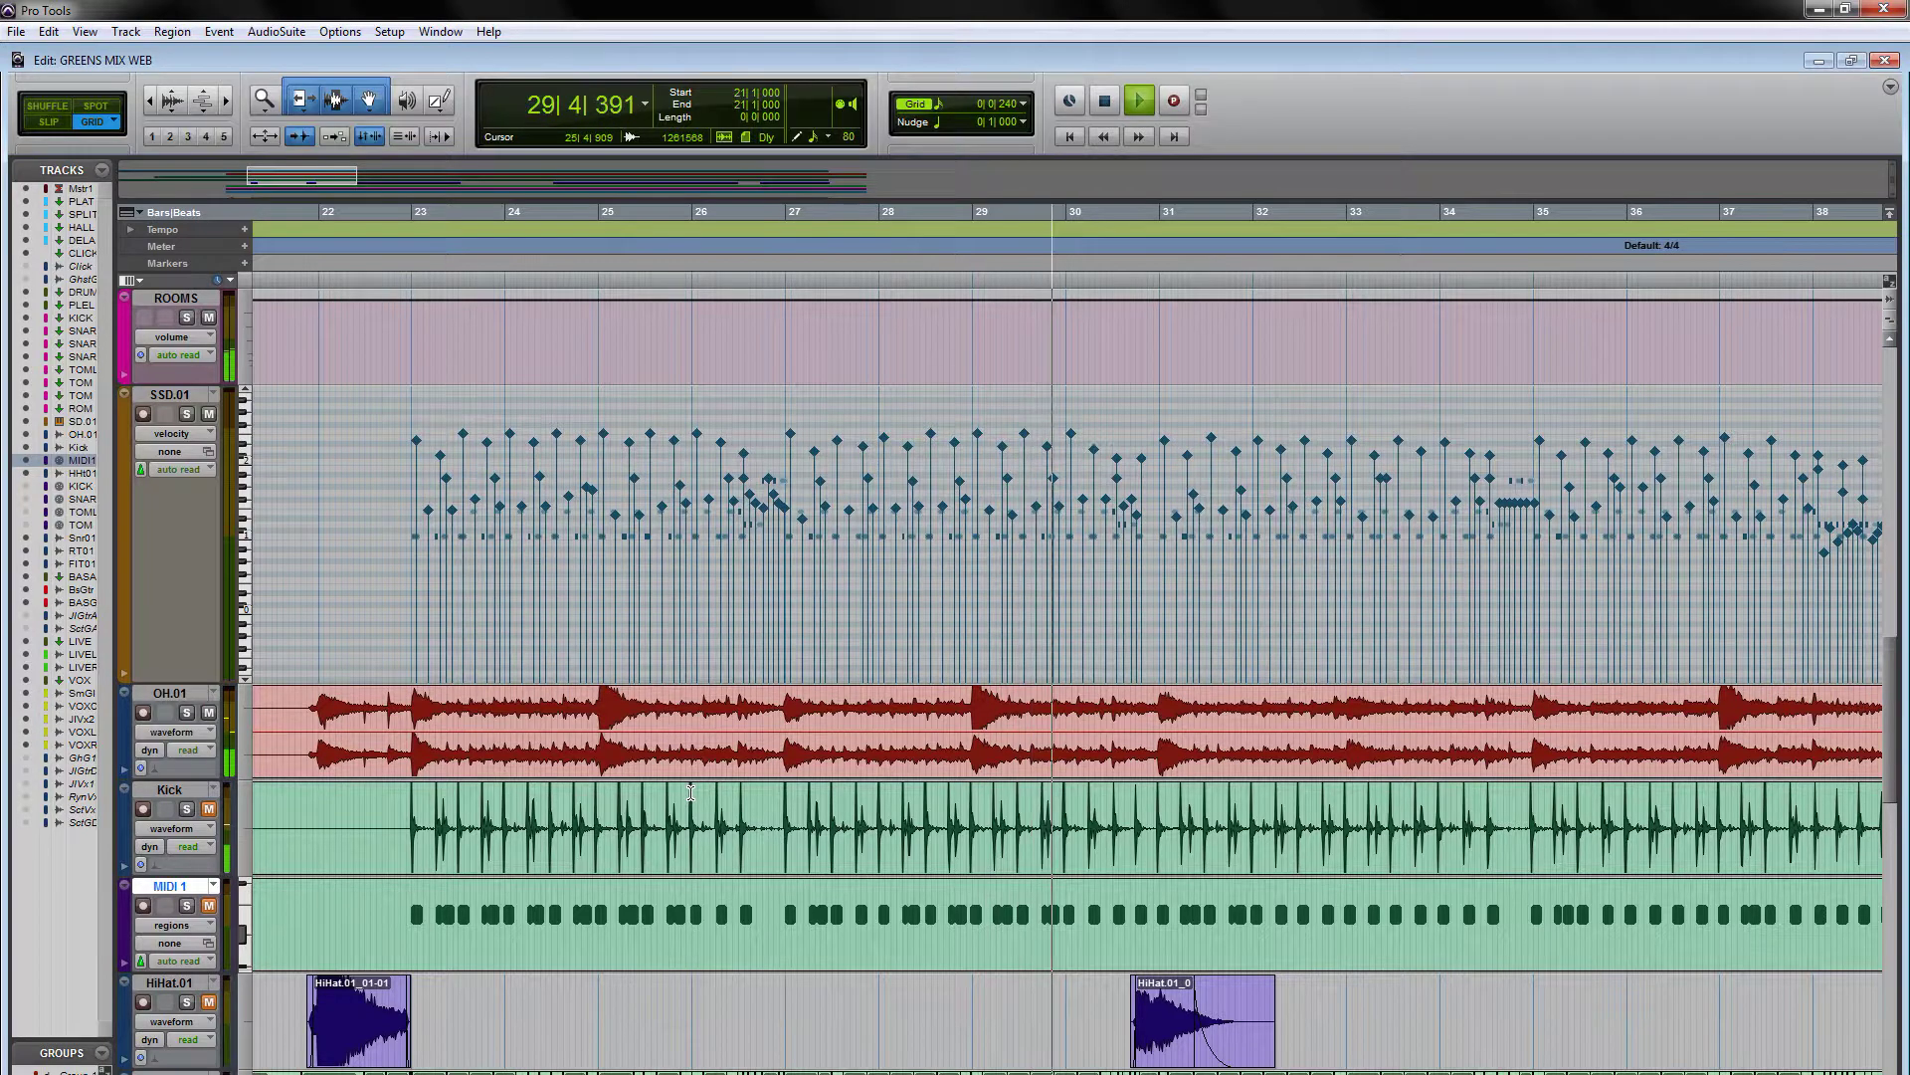
{"action": "scroll", "coordinate": [691, 791], "scroll_direction": "down", "scroll_amount": 2}
{"action": "scroll", "coordinate": [995, 804], "scroll_direction": "down", "scroll_amount": 1}
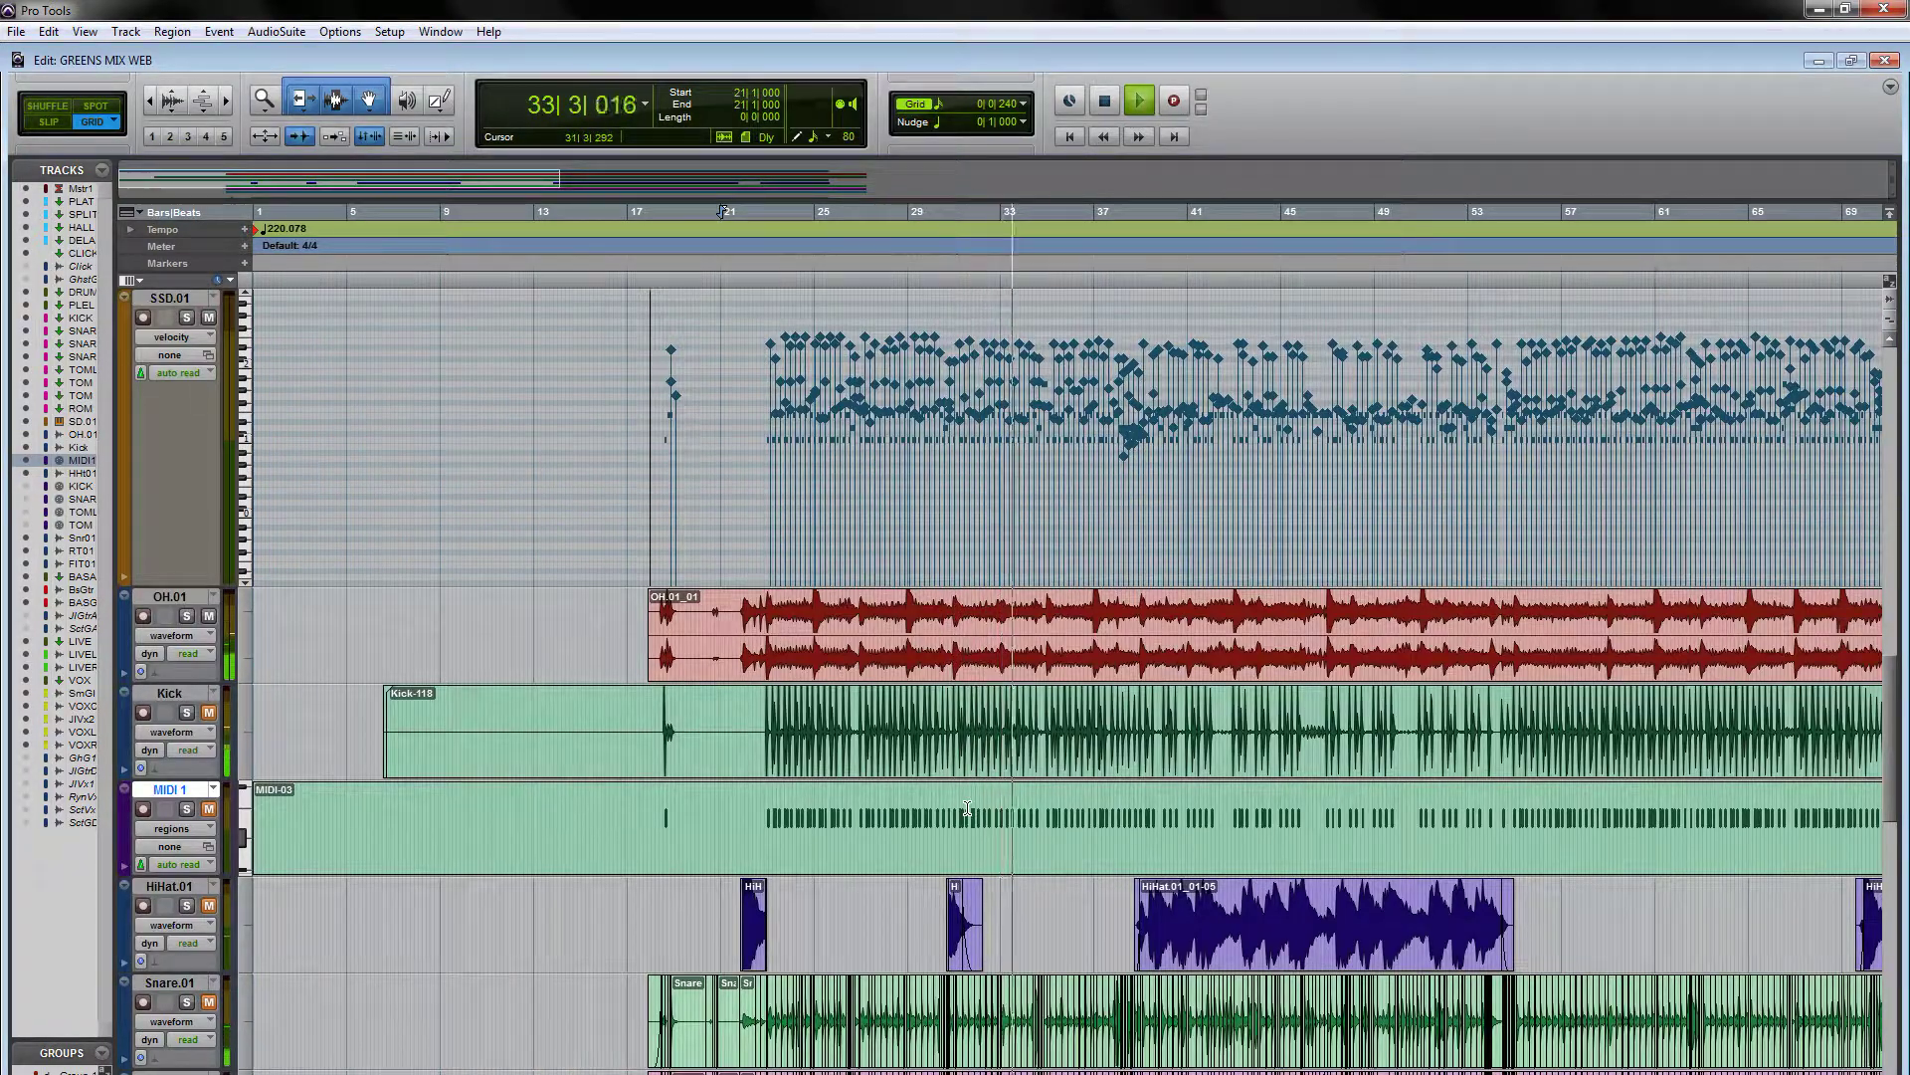
{"action": "key", "text": "space"}
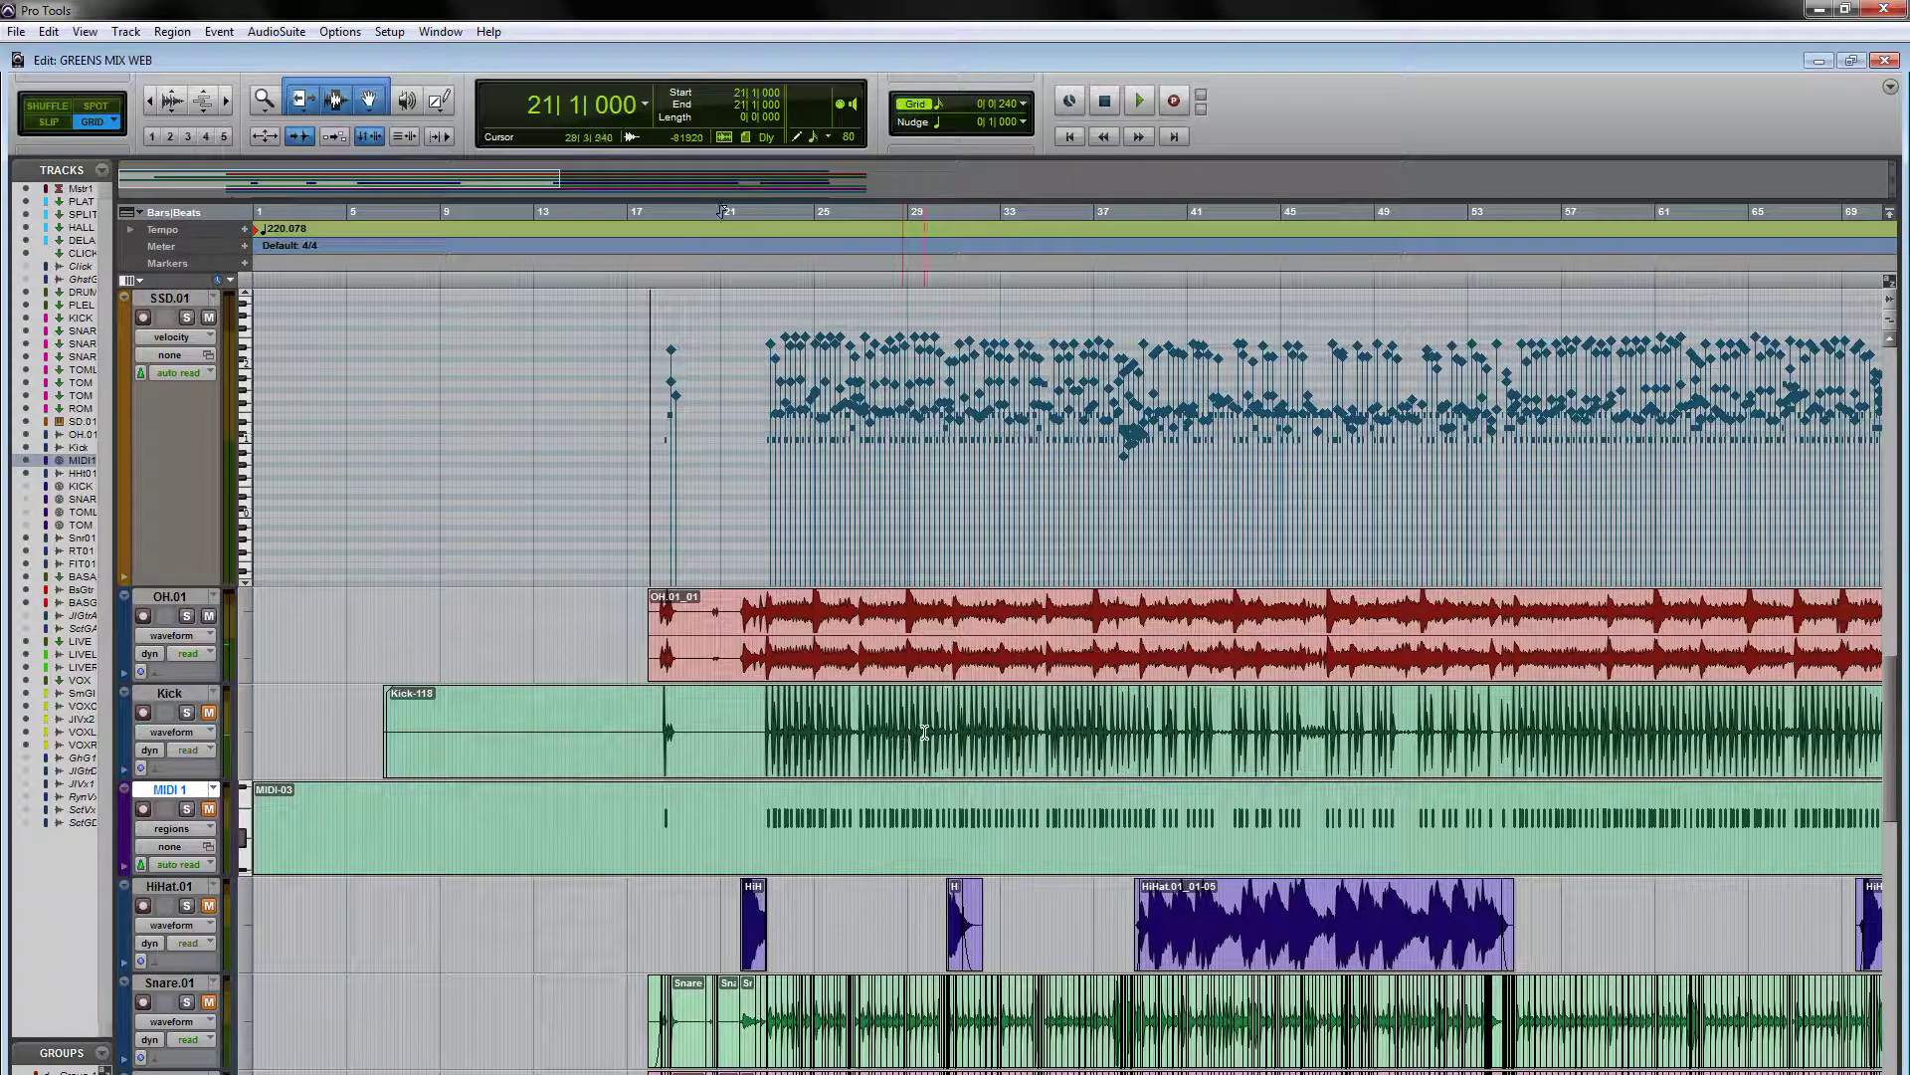
- Solo the OH.01 overhead track and listen to it from 21|4|720
{"action": "scroll", "coordinate": [364, 710], "scroll_direction": "down", "scroll_amount": 3}
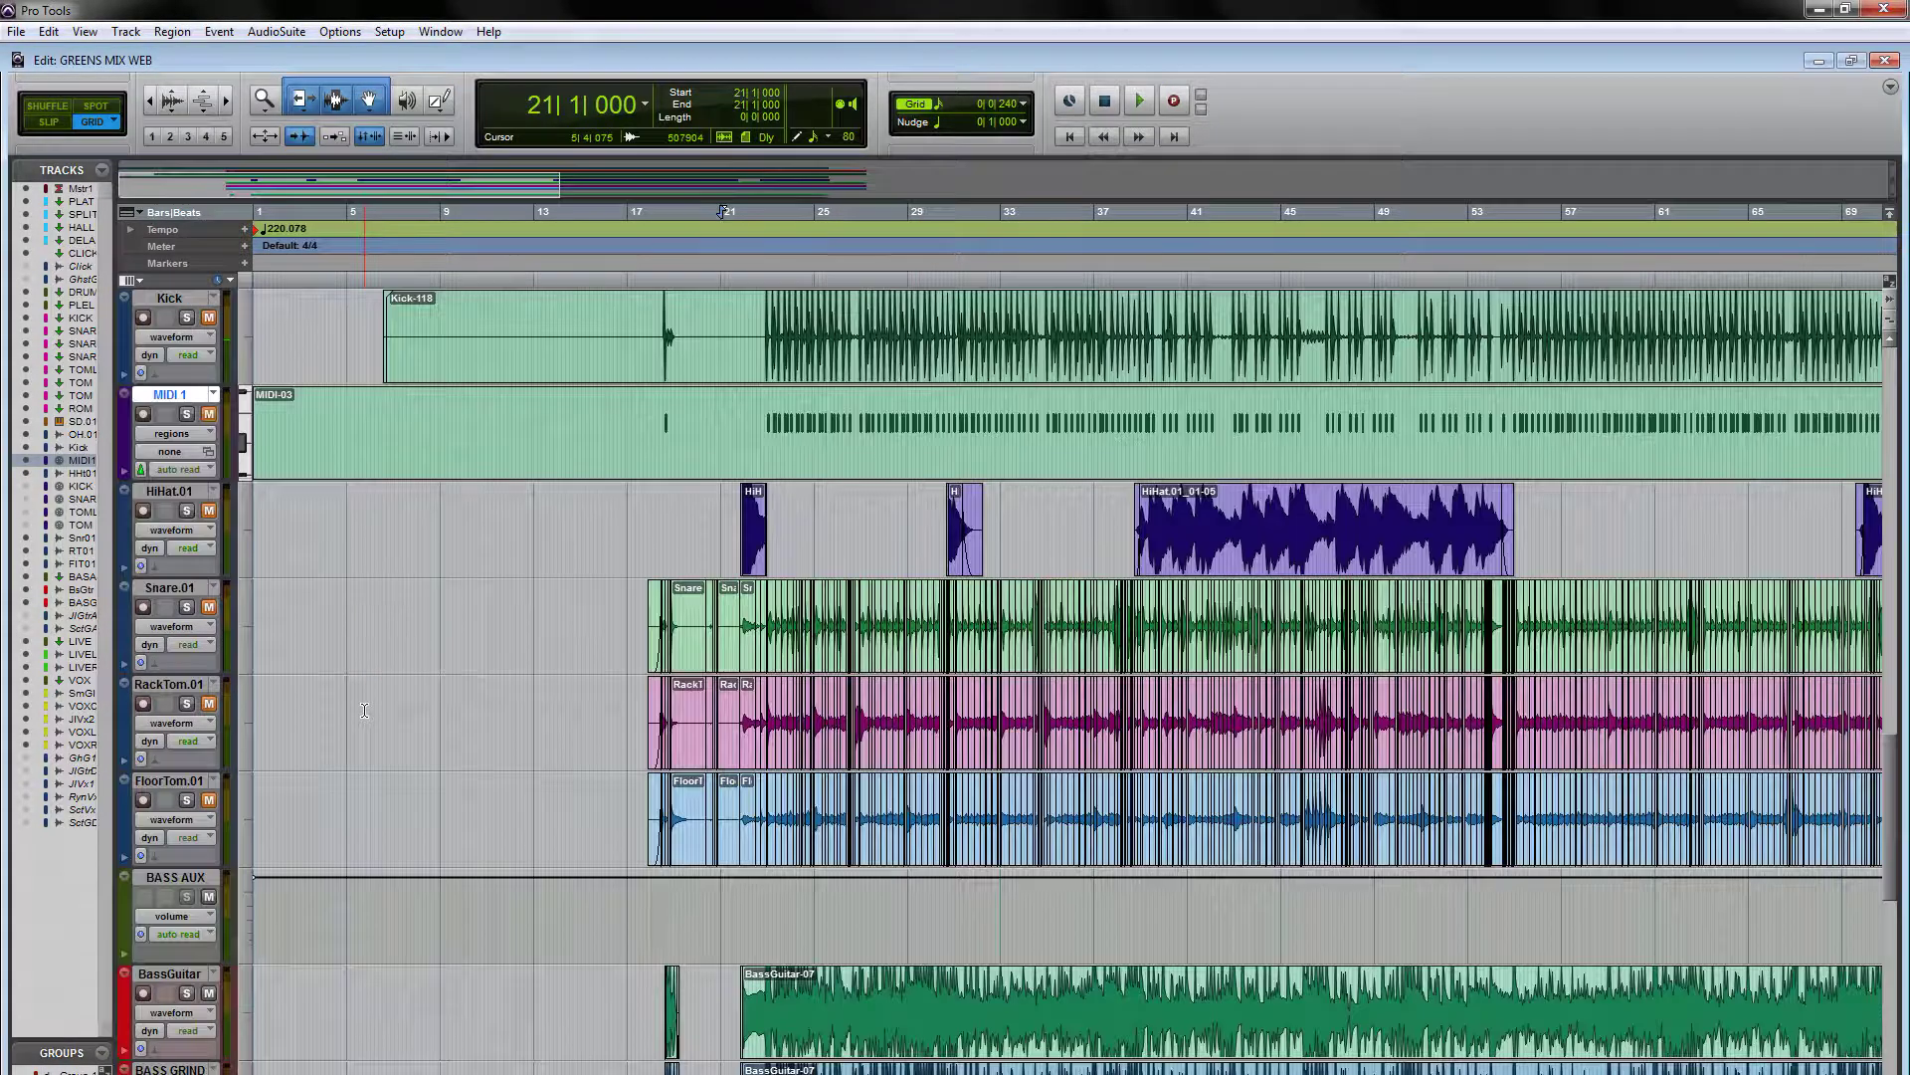
{"action": "scroll", "coordinate": [364, 710], "scroll_direction": "up", "scroll_amount": 1}
{"action": "scroll", "coordinate": [285, 428], "scroll_direction": "up", "scroll_amount": 4}
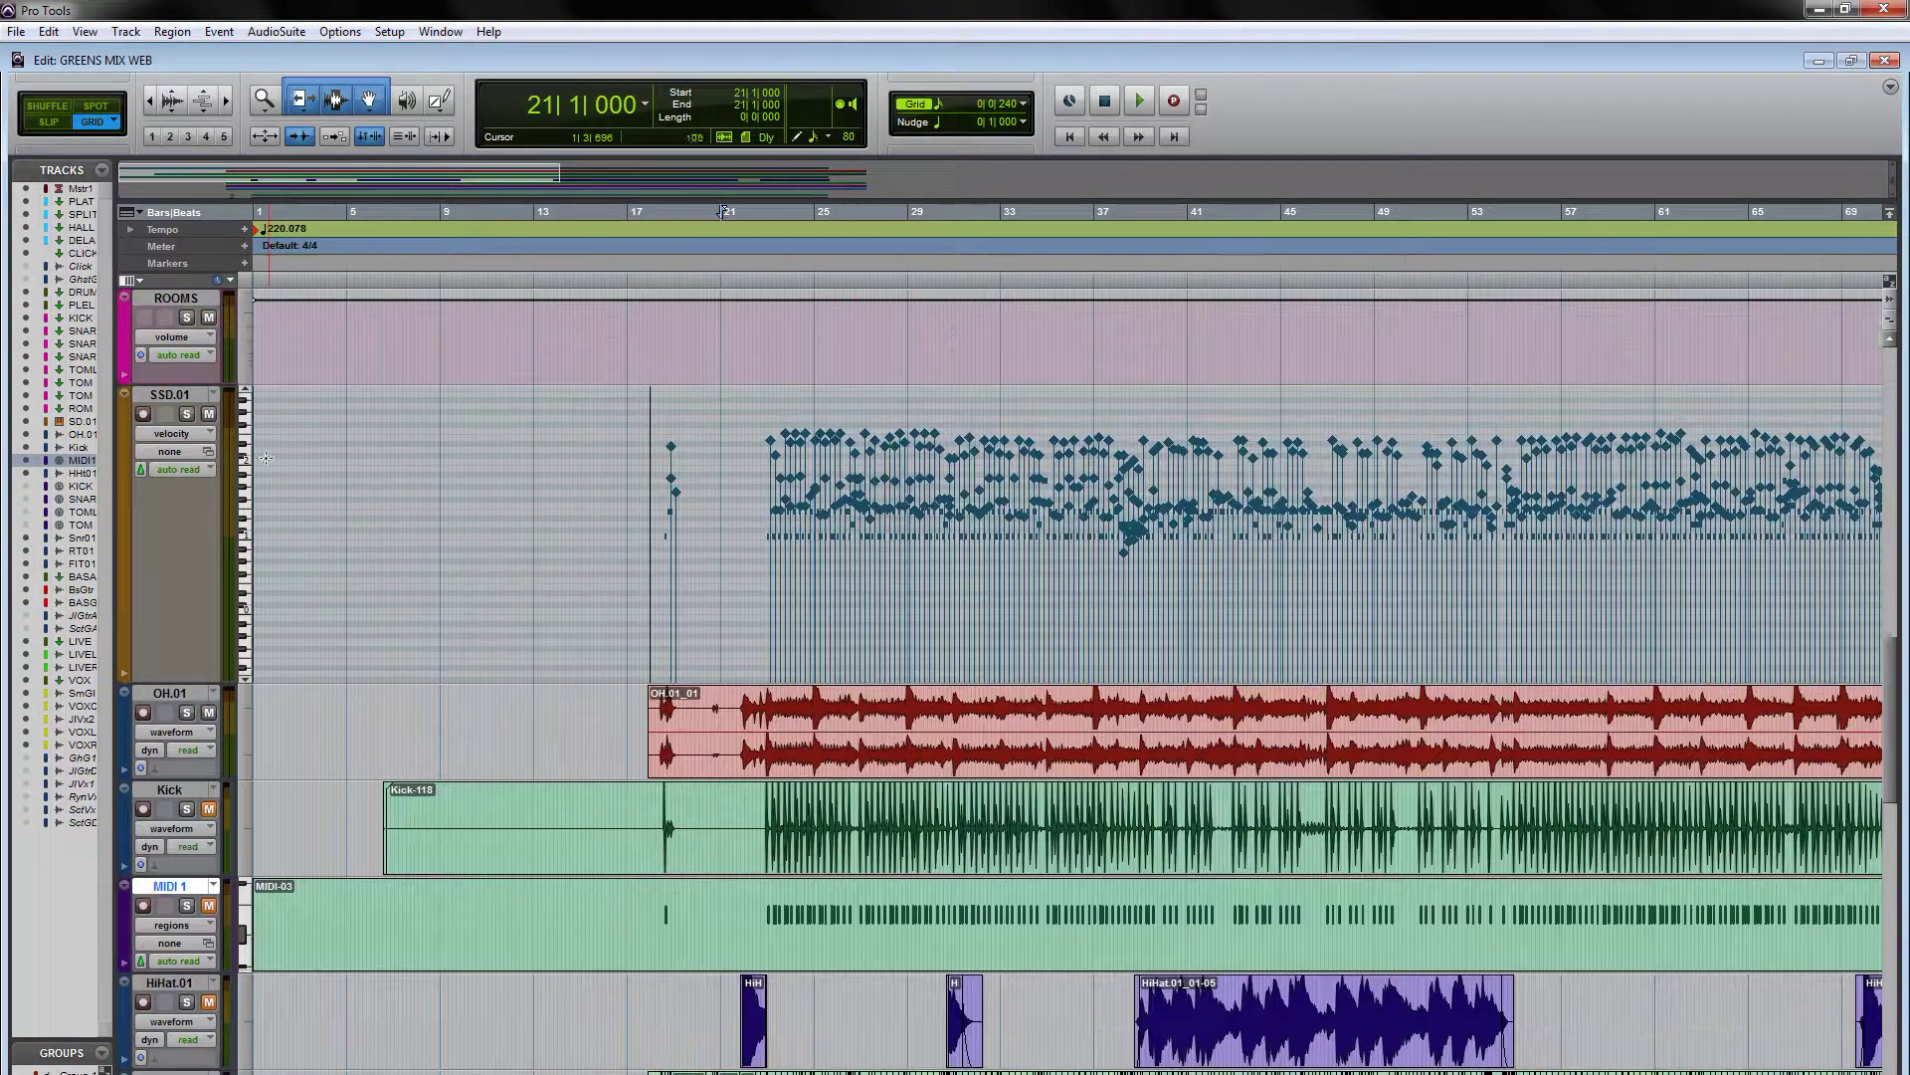
{"action": "left_click", "coordinate": [187, 712]}
{"action": "left_click", "coordinate": [742, 708]}
{"action": "key", "text": "space"}
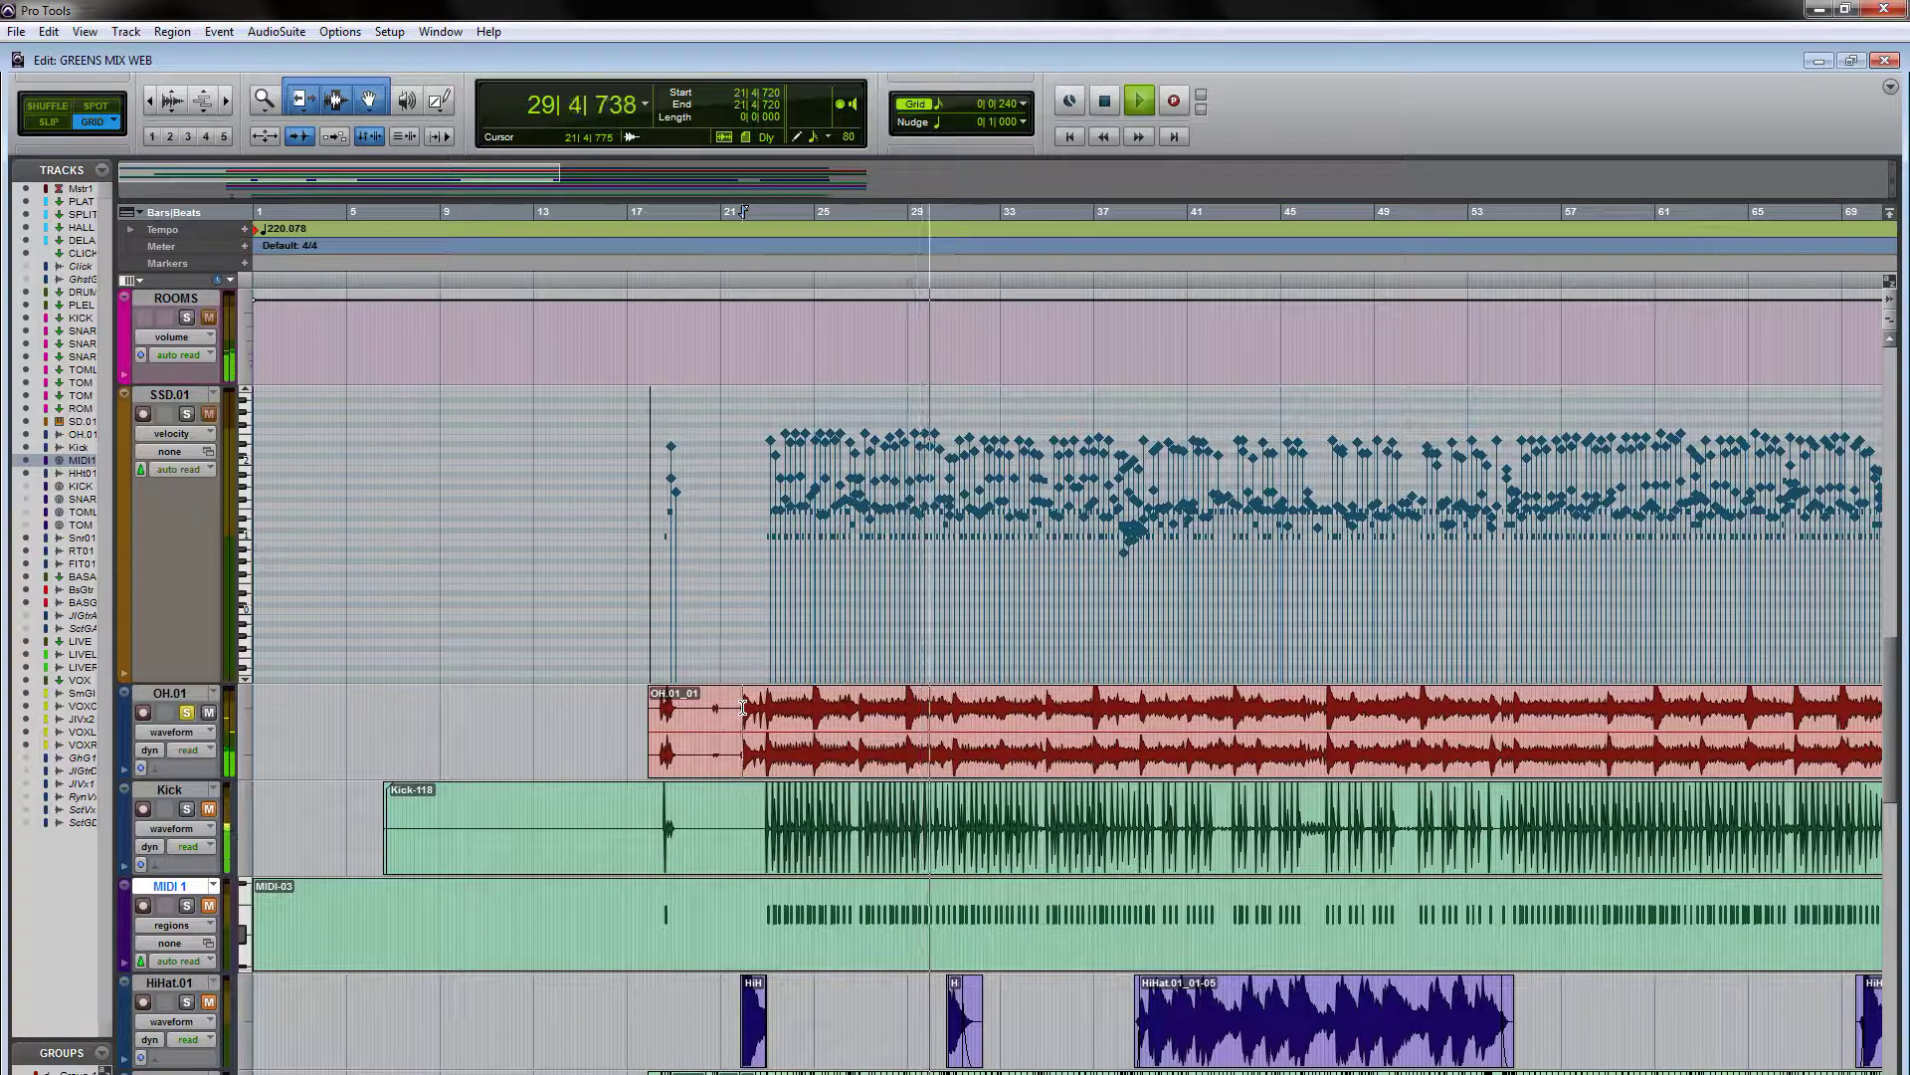
{"action": "key", "text": "space"}
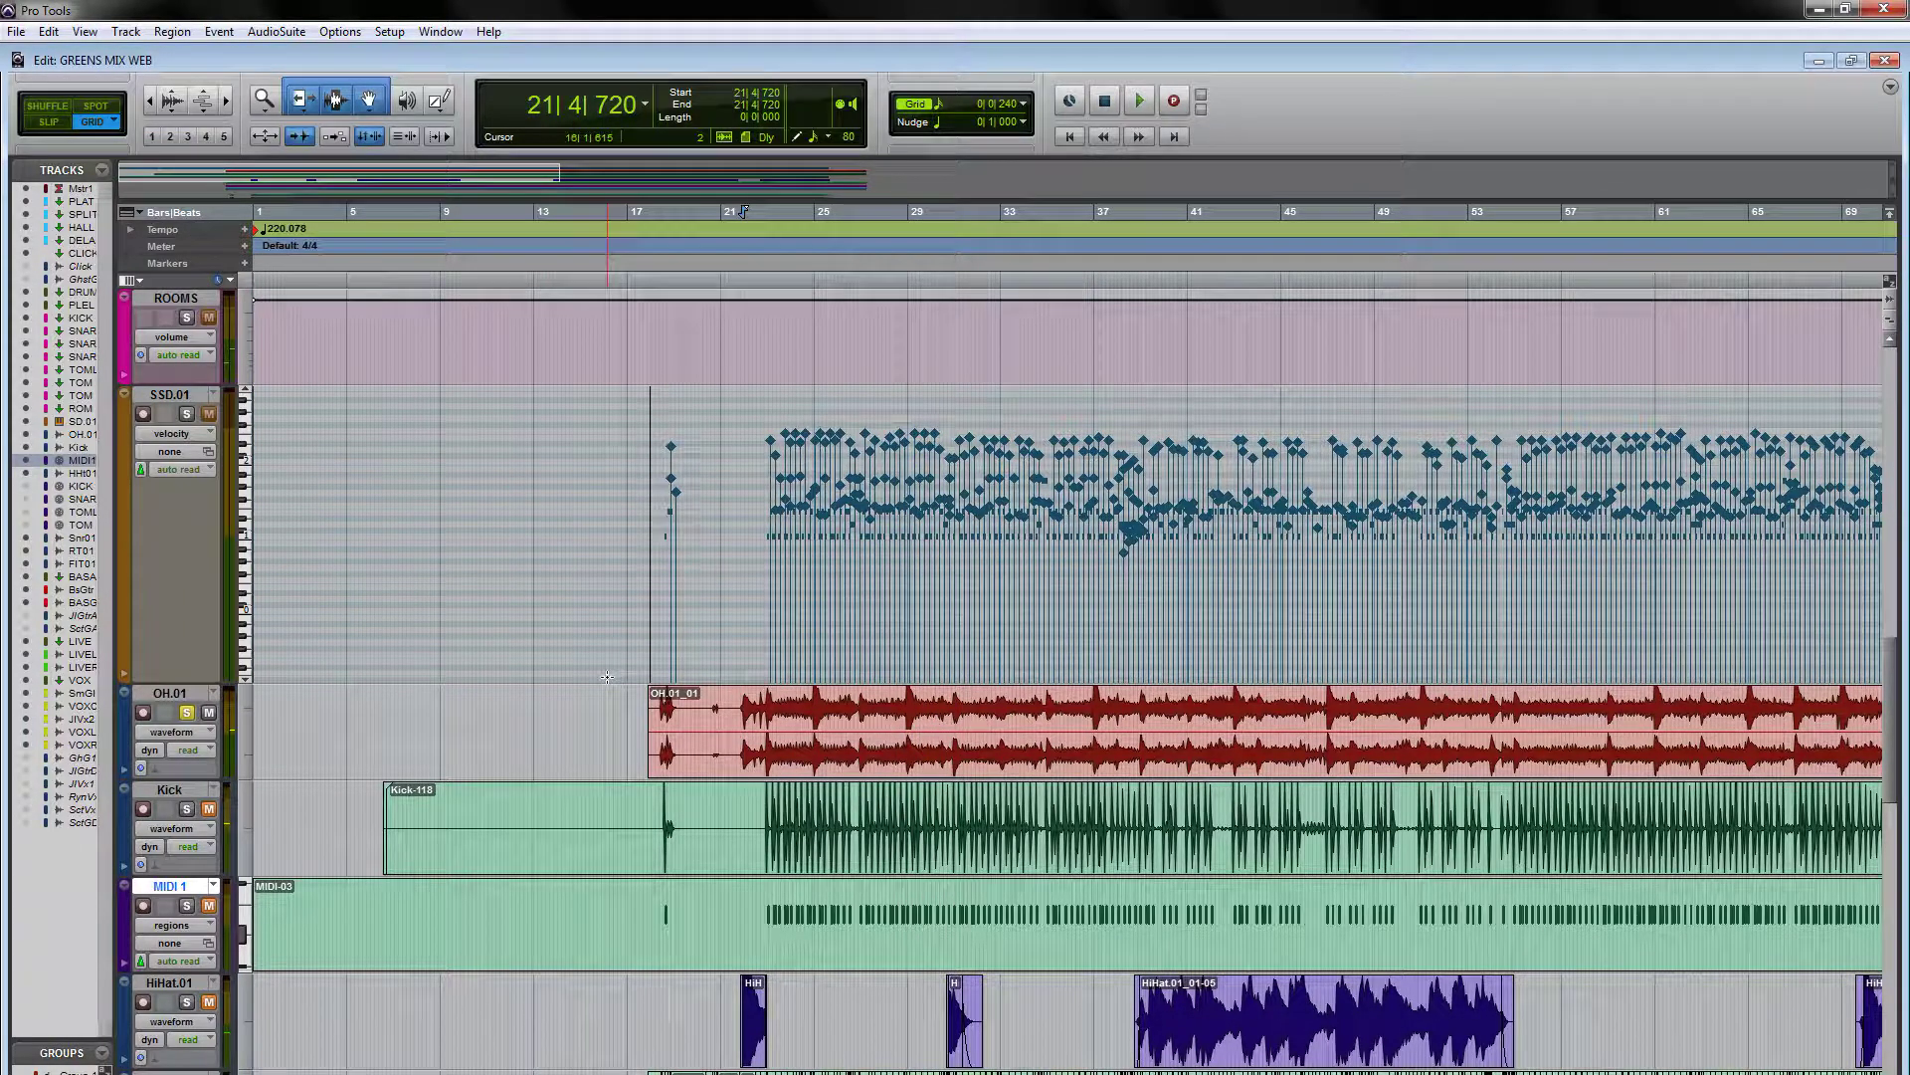
- Examine the EQ 3 7-Band settings on the OH.01 track and close the plug-in window
{"action": "key", "text": "ctrl+equal"}
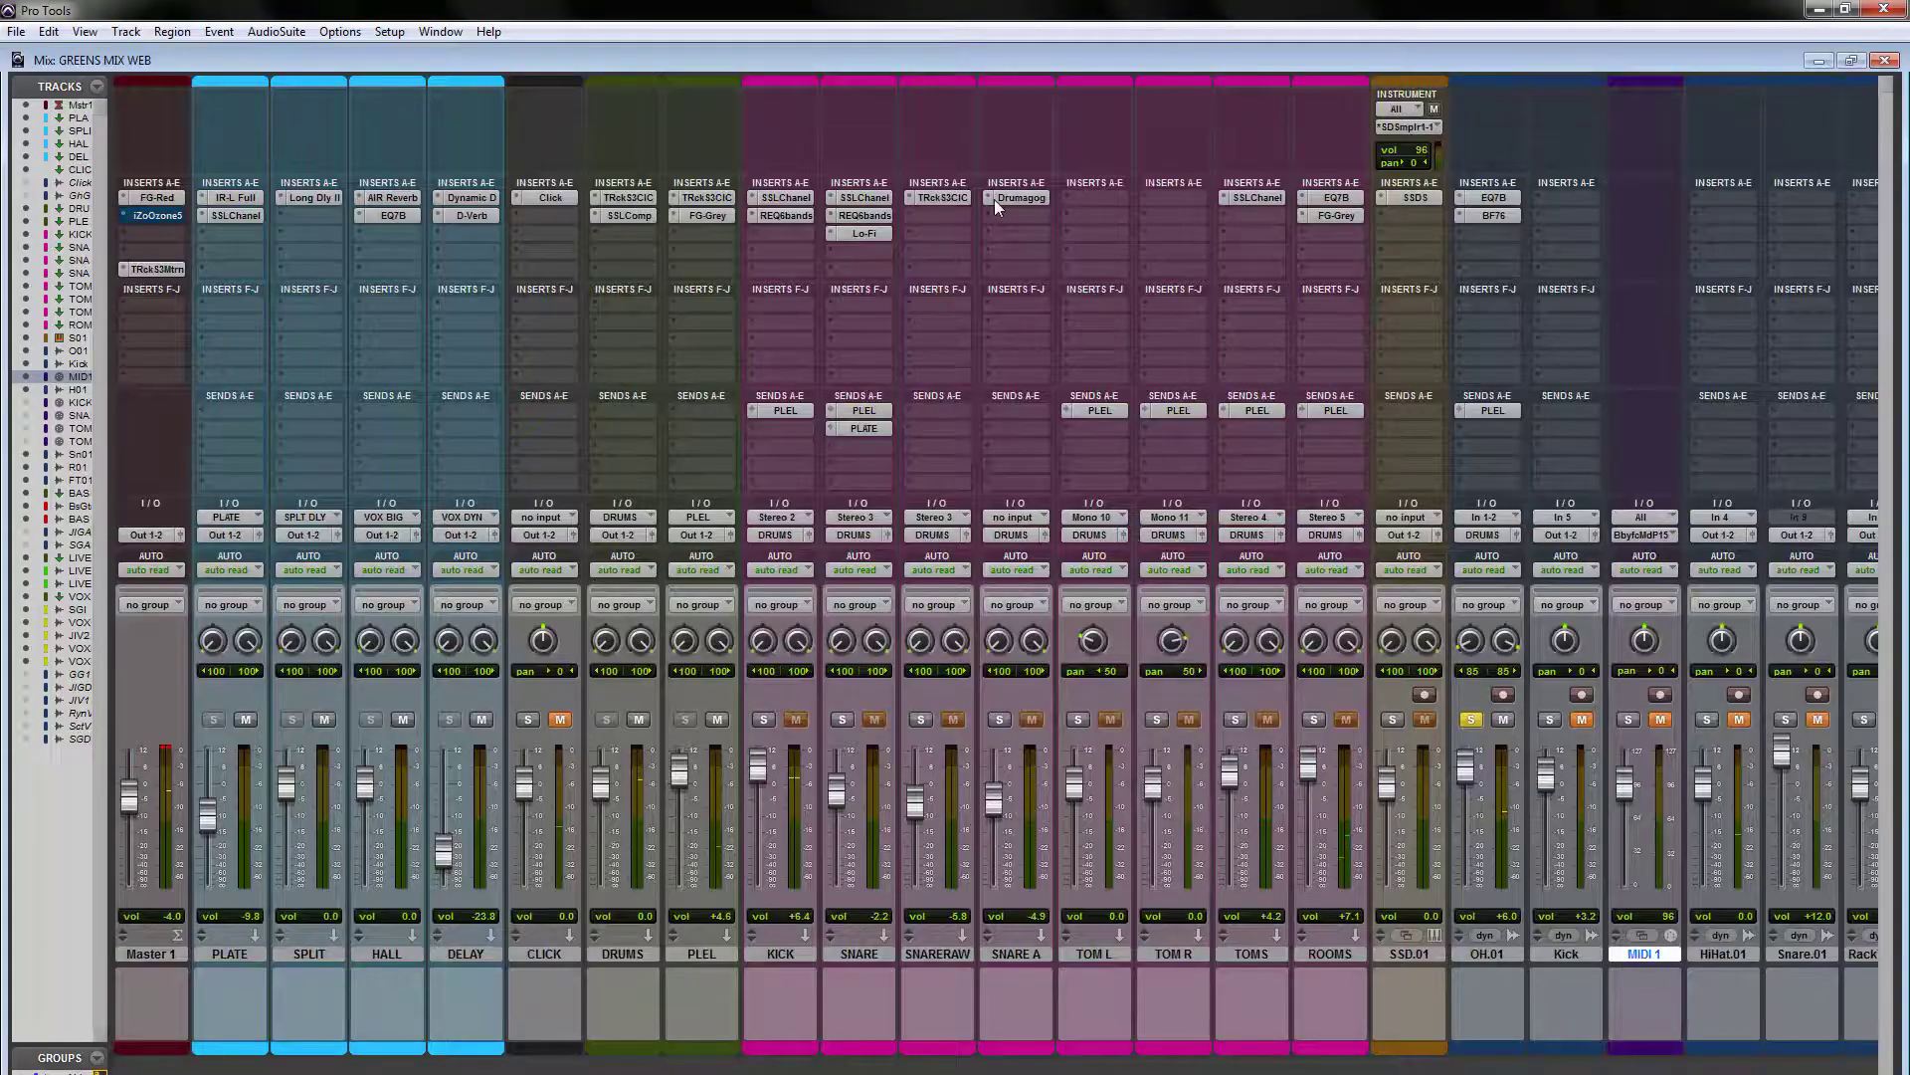
{"action": "left_click", "coordinate": [1493, 199]}
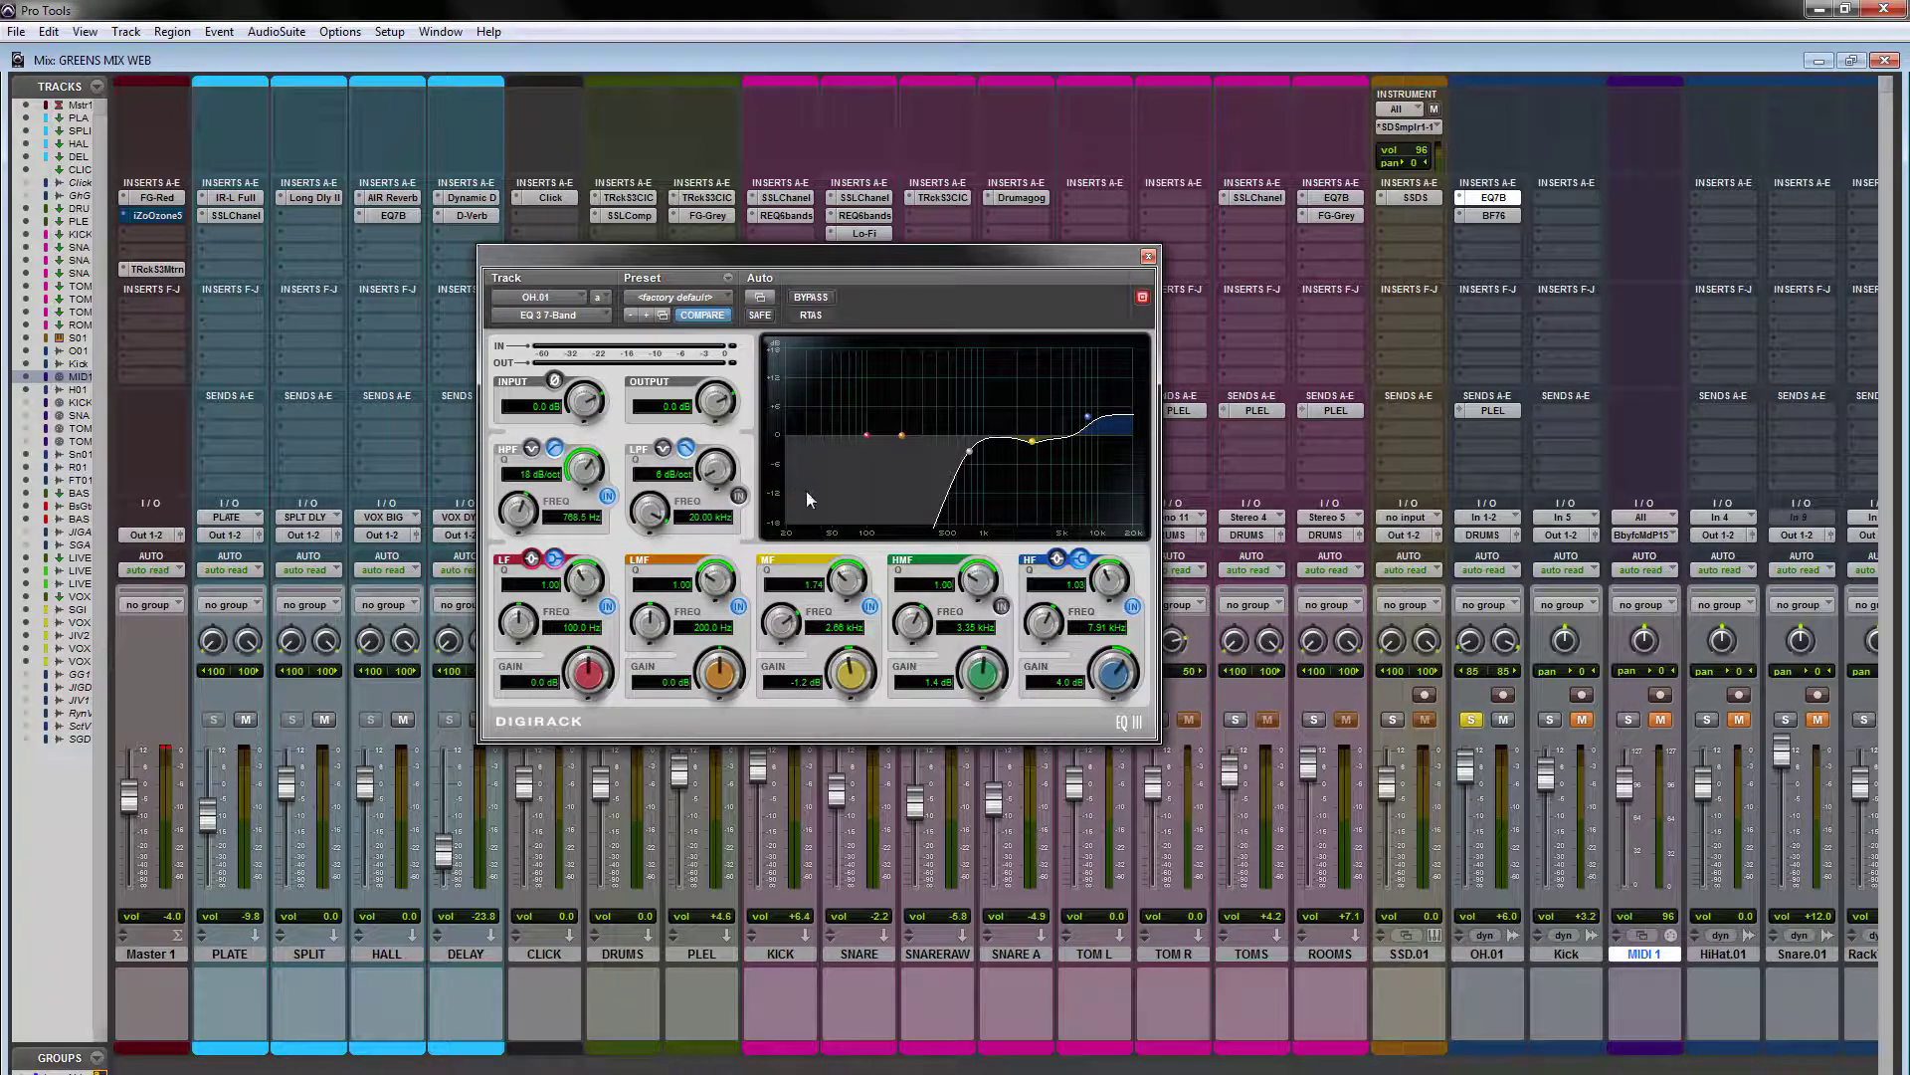
{"action": "key", "text": "ctrl+equal"}
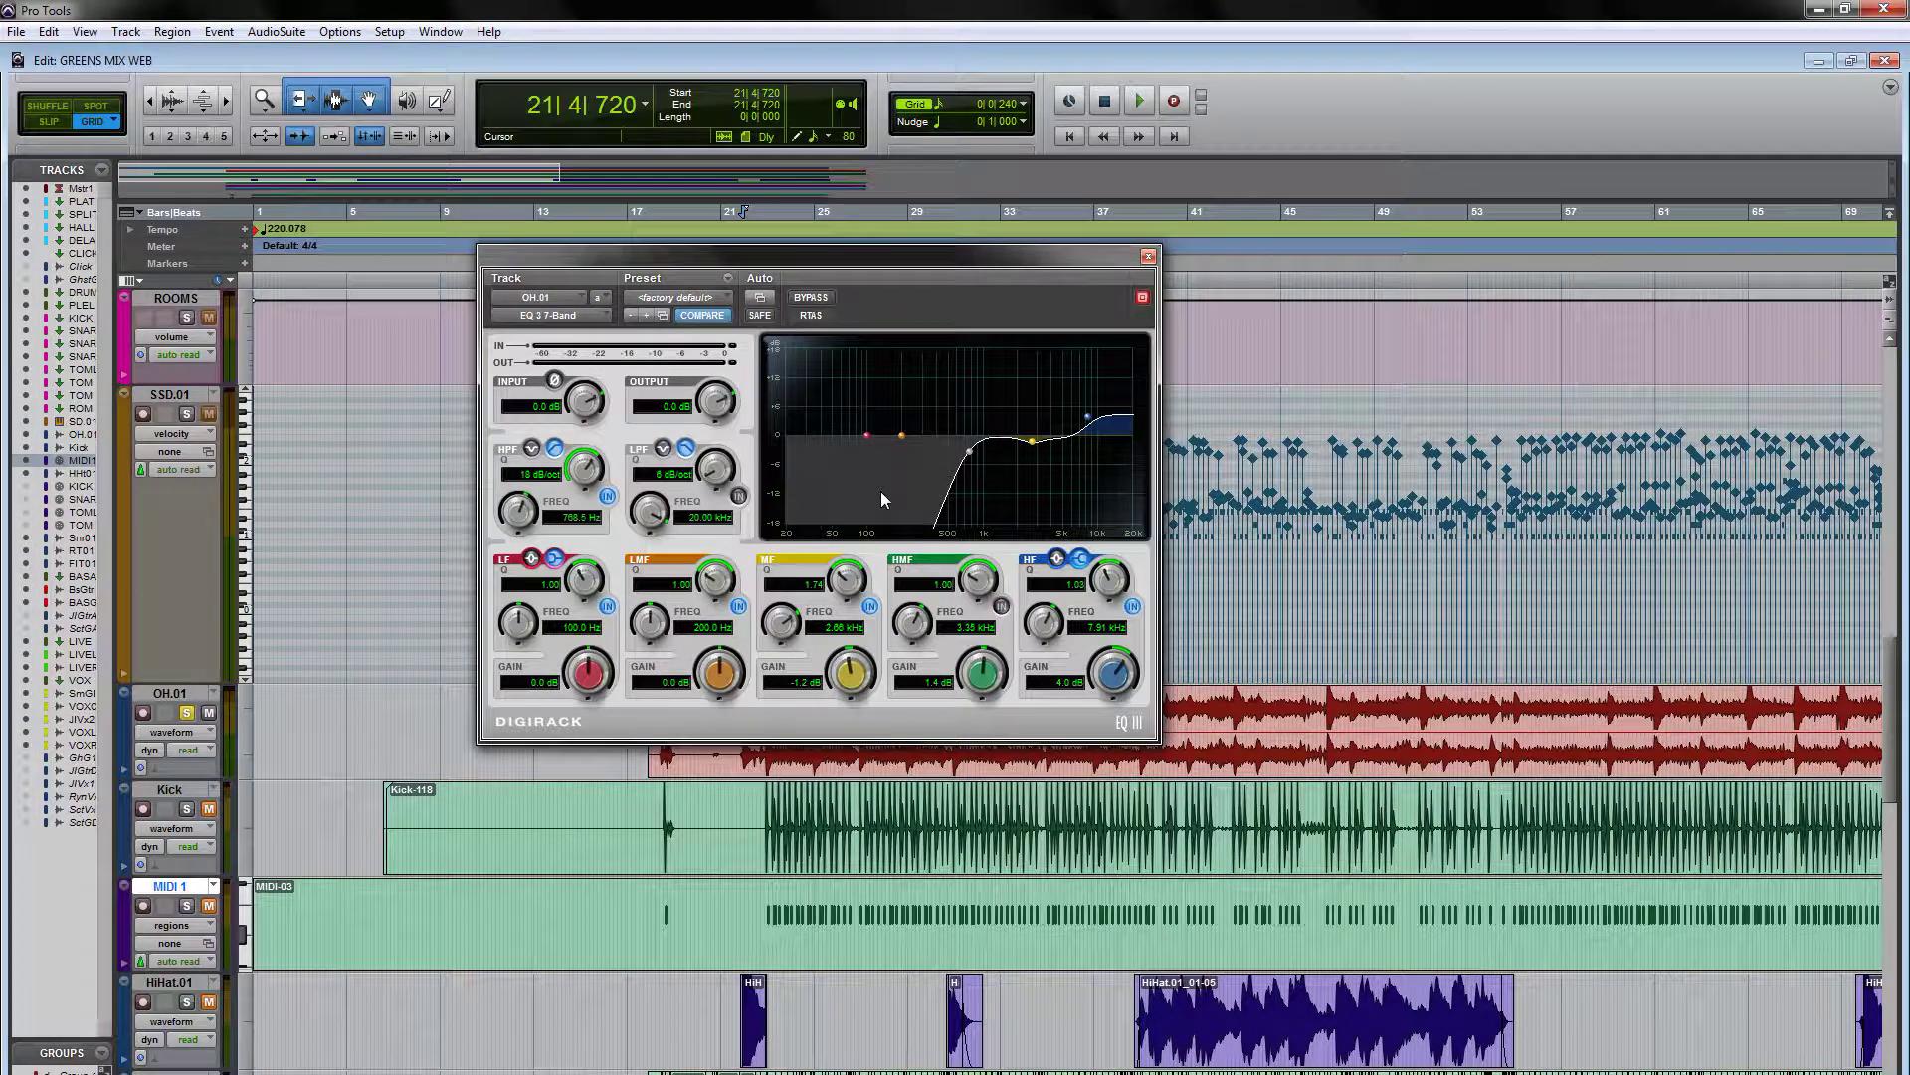
{"action": "left_click", "coordinate": [1148, 257]}
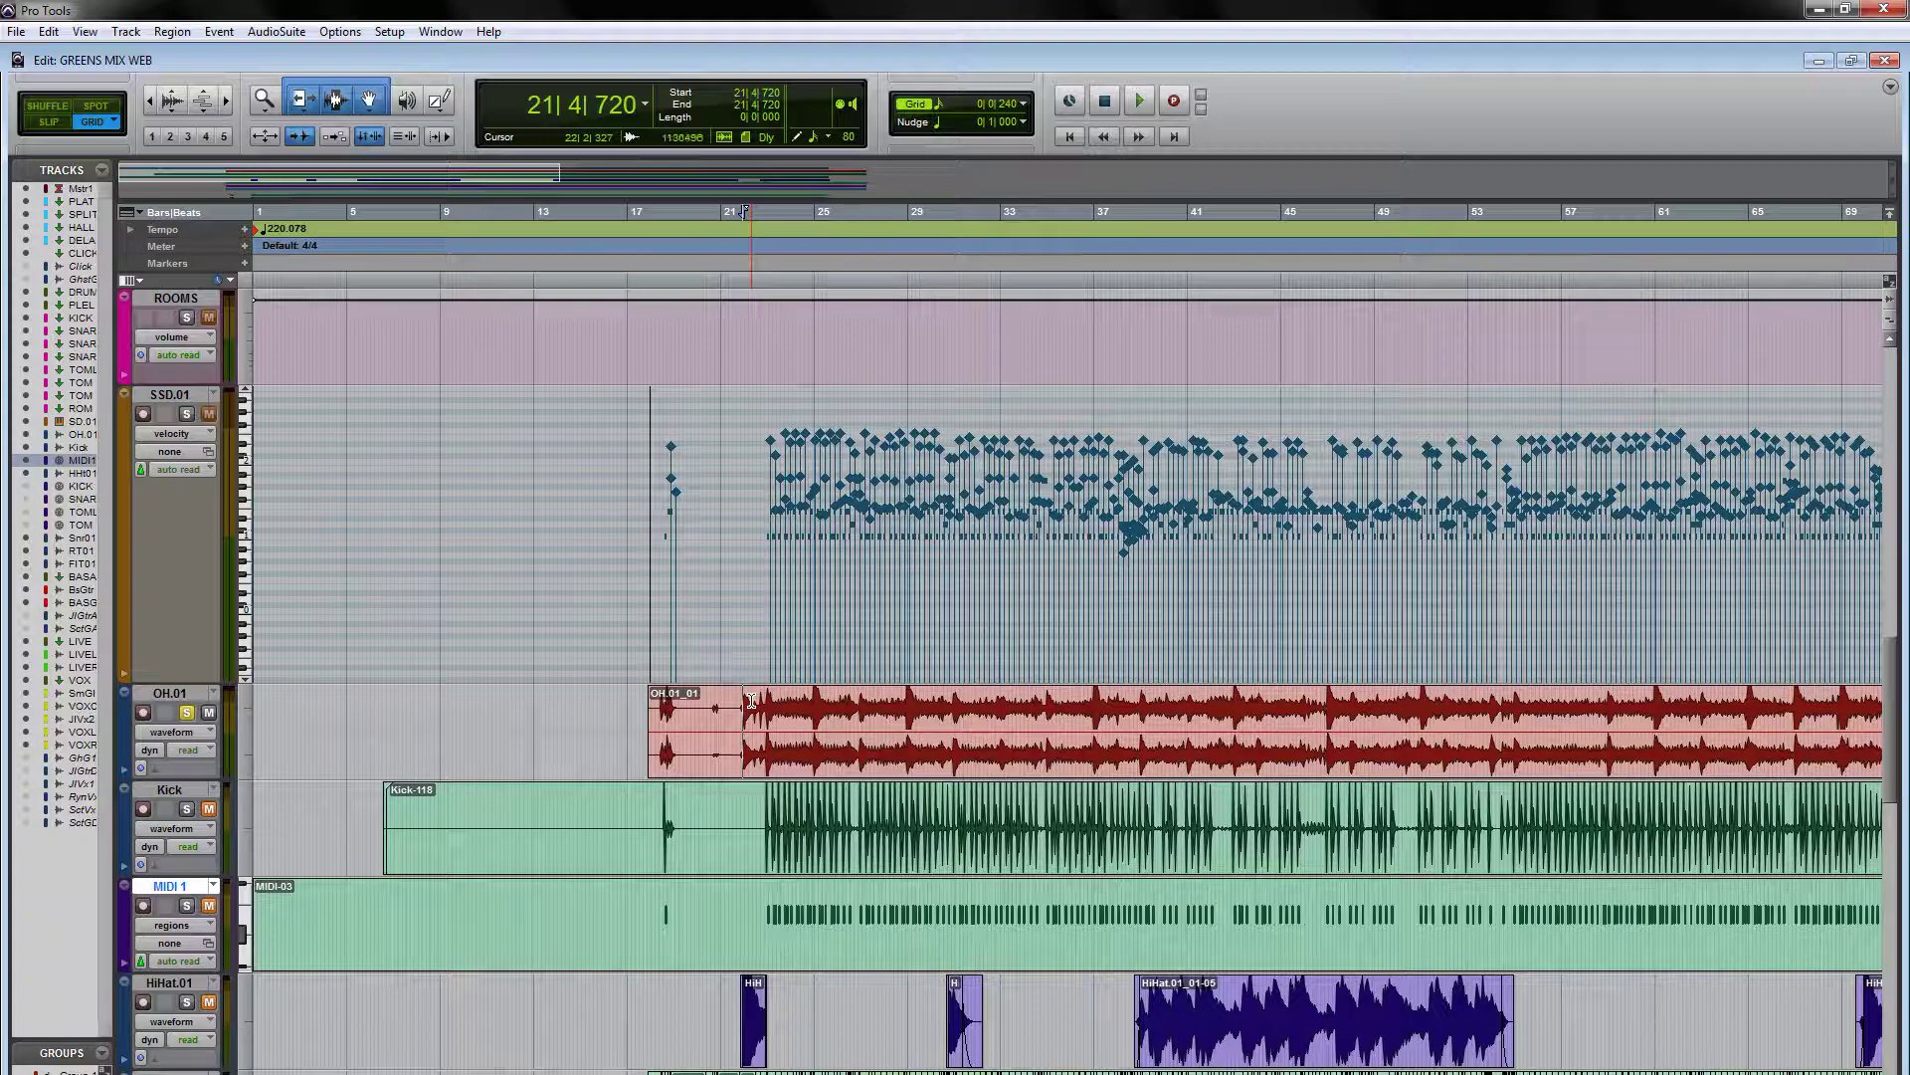
{"action": "key", "text": "ctrl+e"}
{"action": "scroll", "coordinate": [746, 711], "scroll_direction": "up", "scroll_amount": 1}
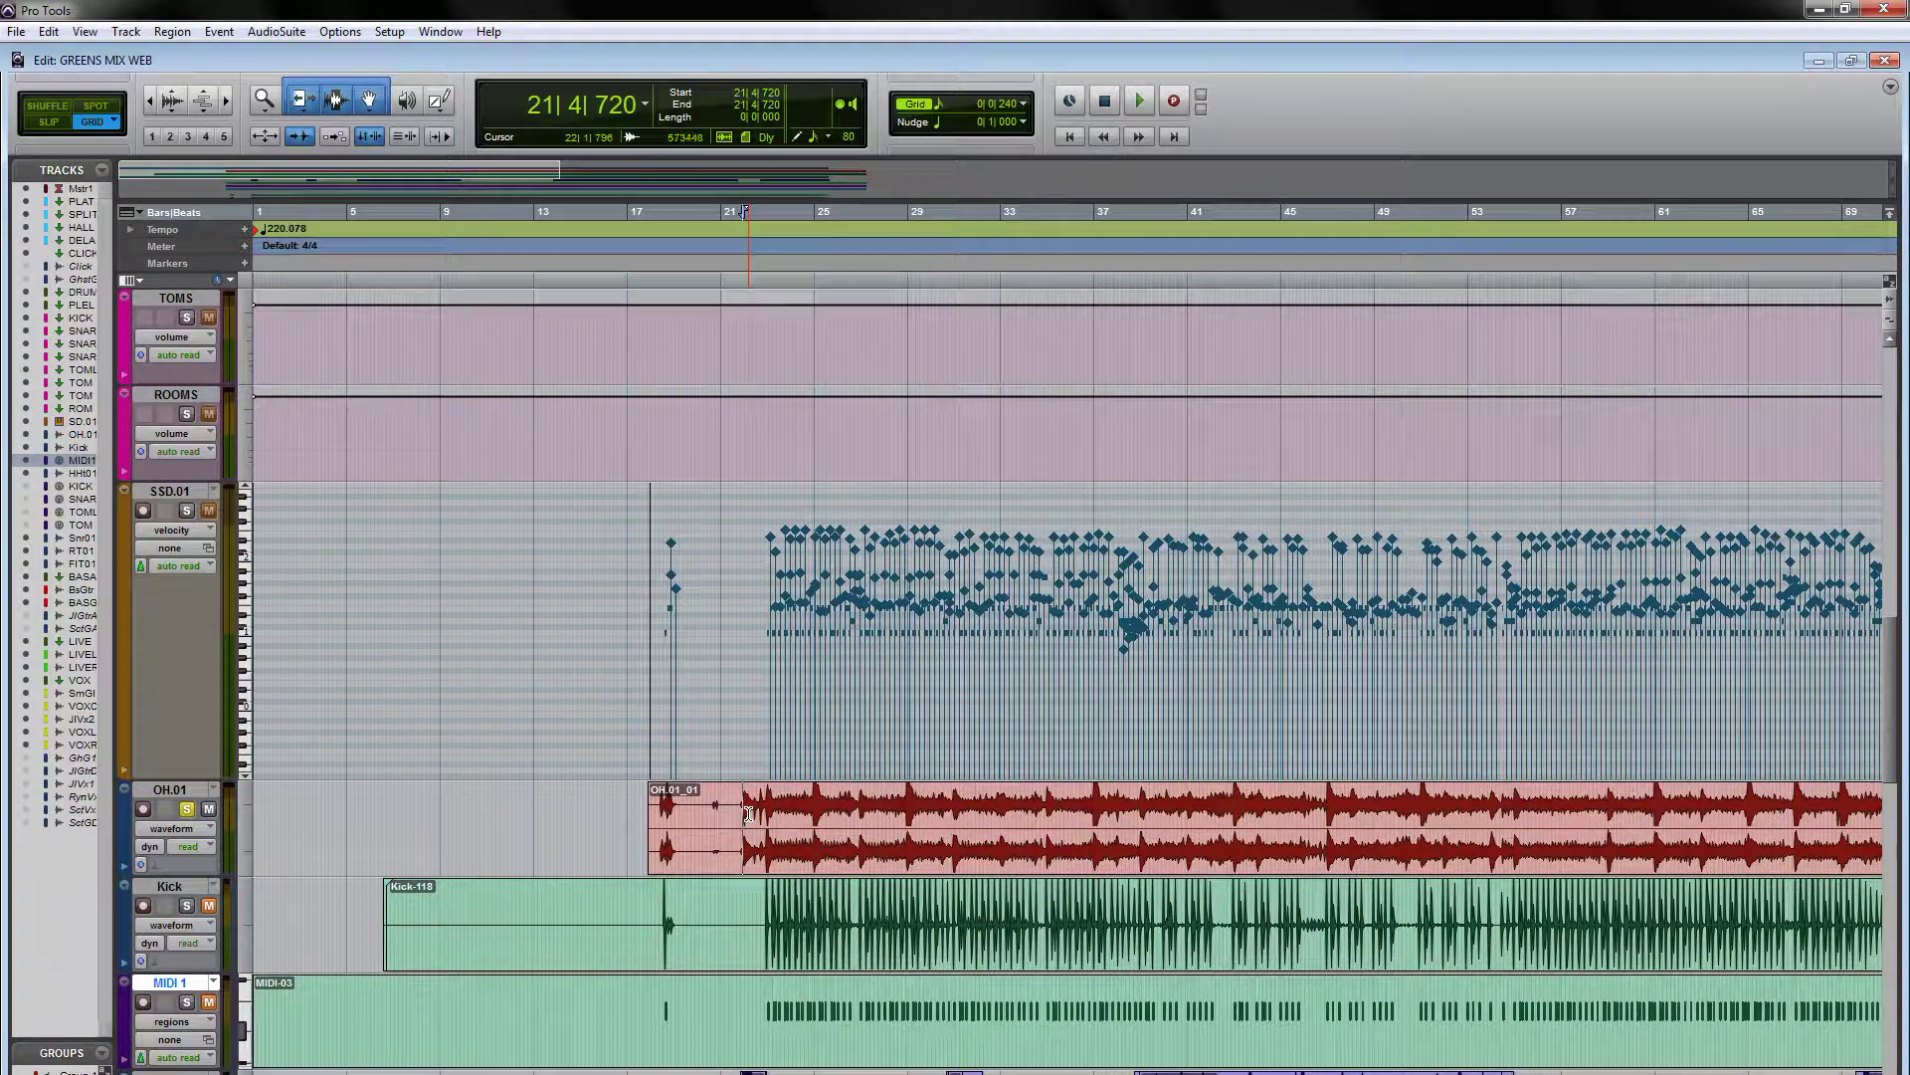
{"action": "key", "text": "ctrl+equal"}
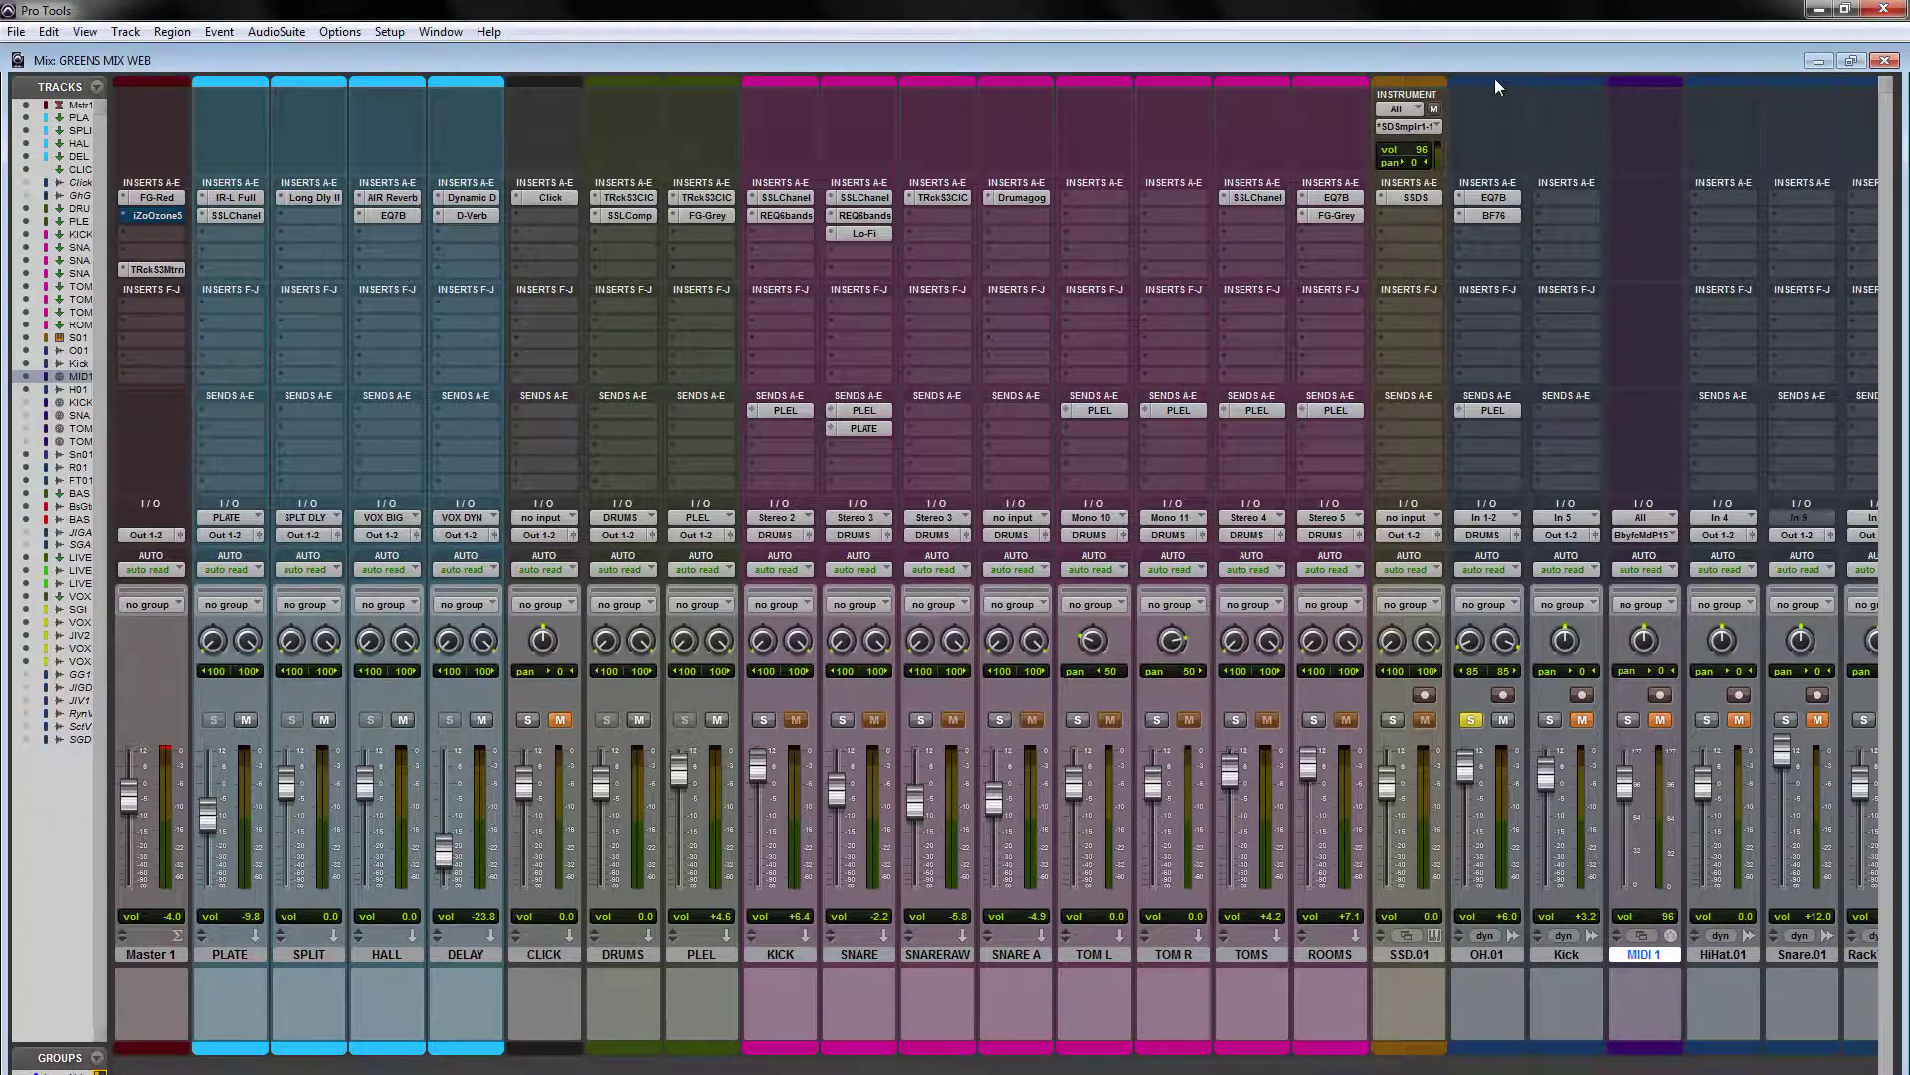
{"action": "left_click", "coordinate": [1497, 201]}
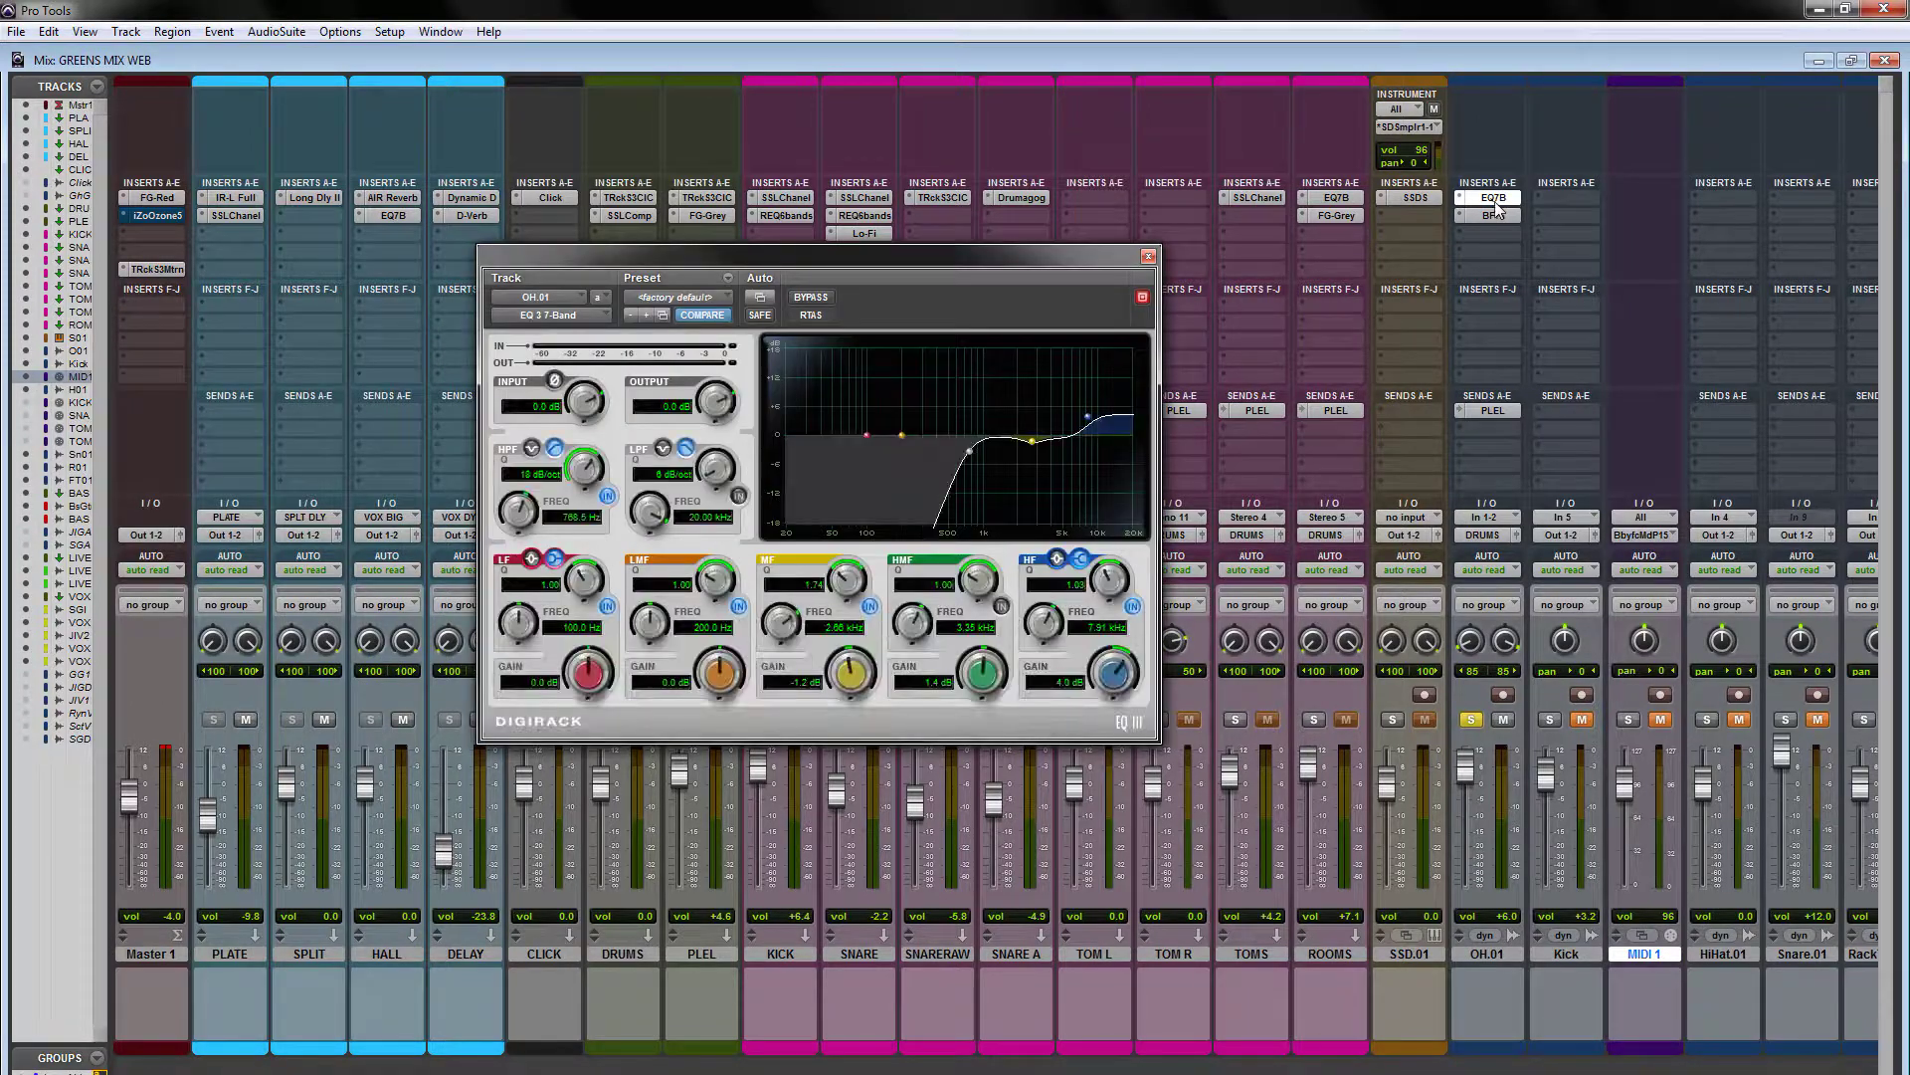
{"action": "key", "text": "ctrl+equal"}
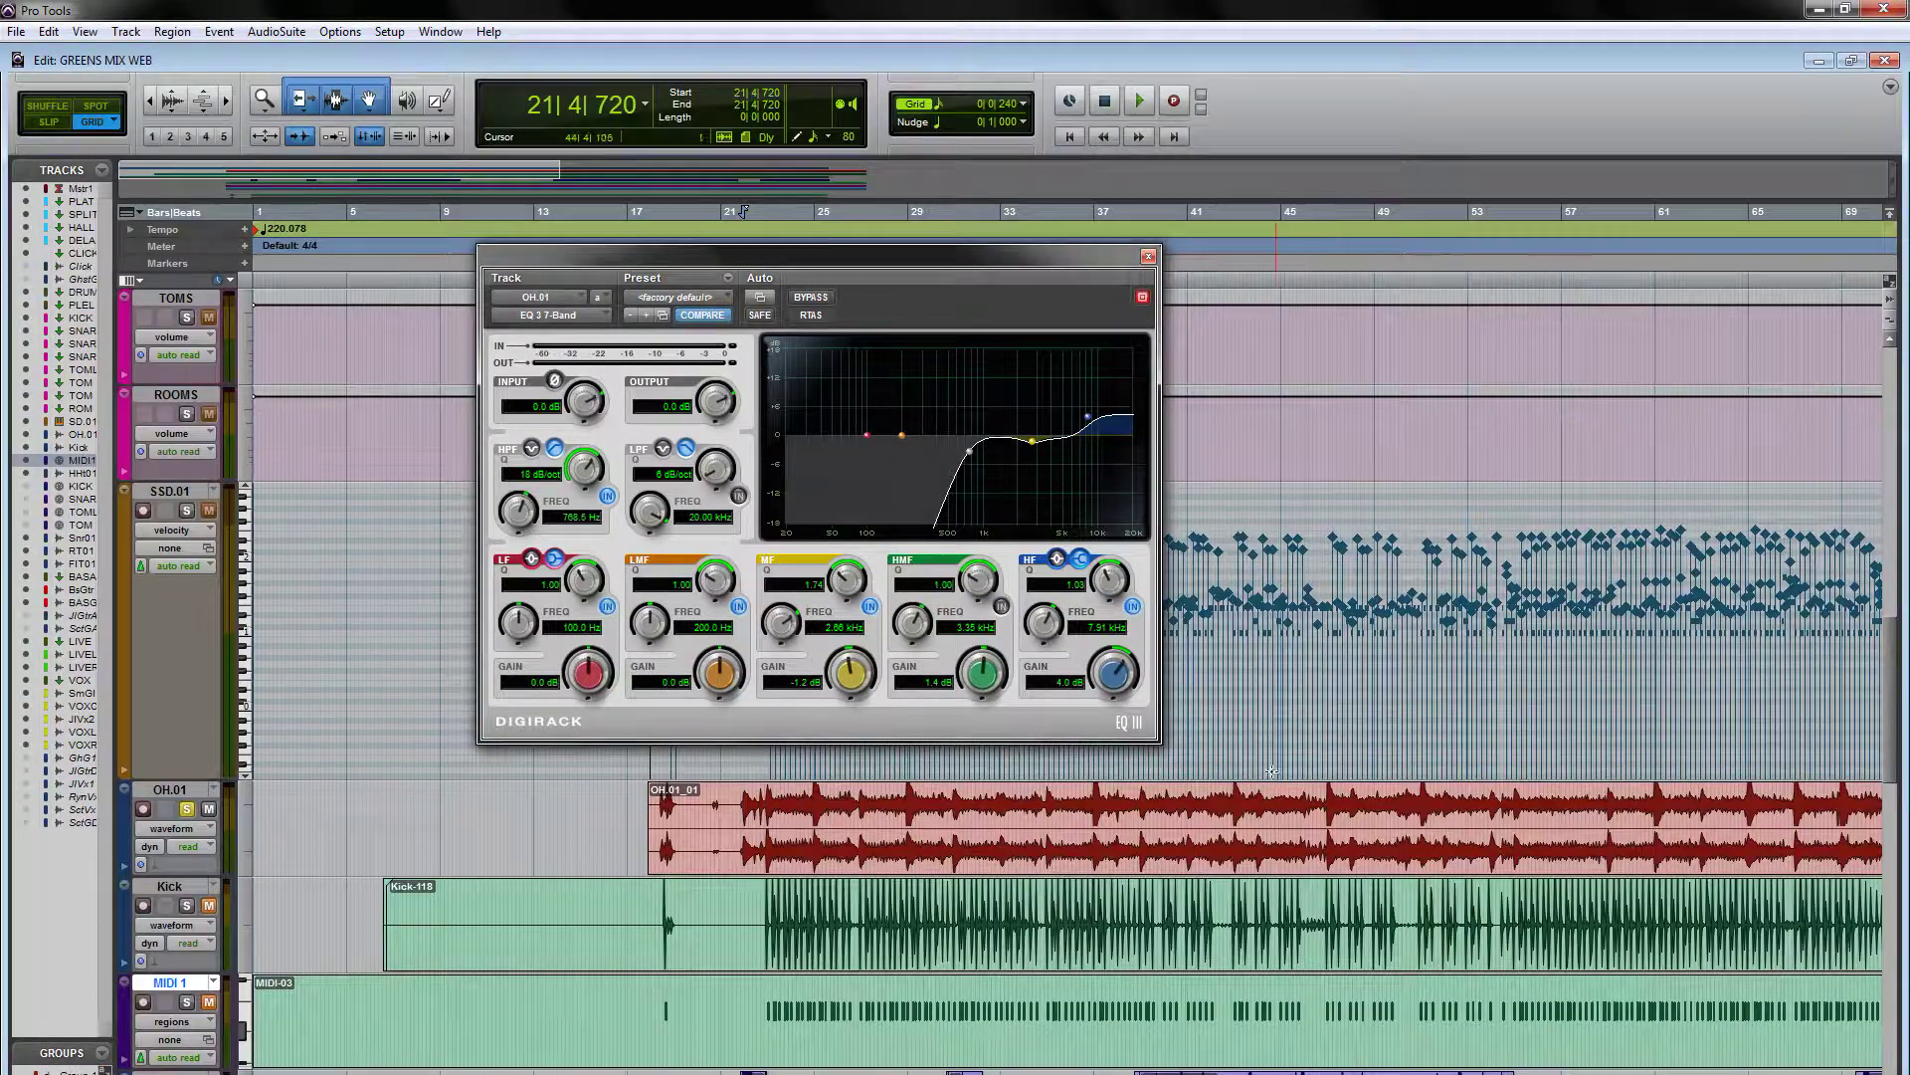
{"action": "left_click", "coordinate": [1148, 257]}
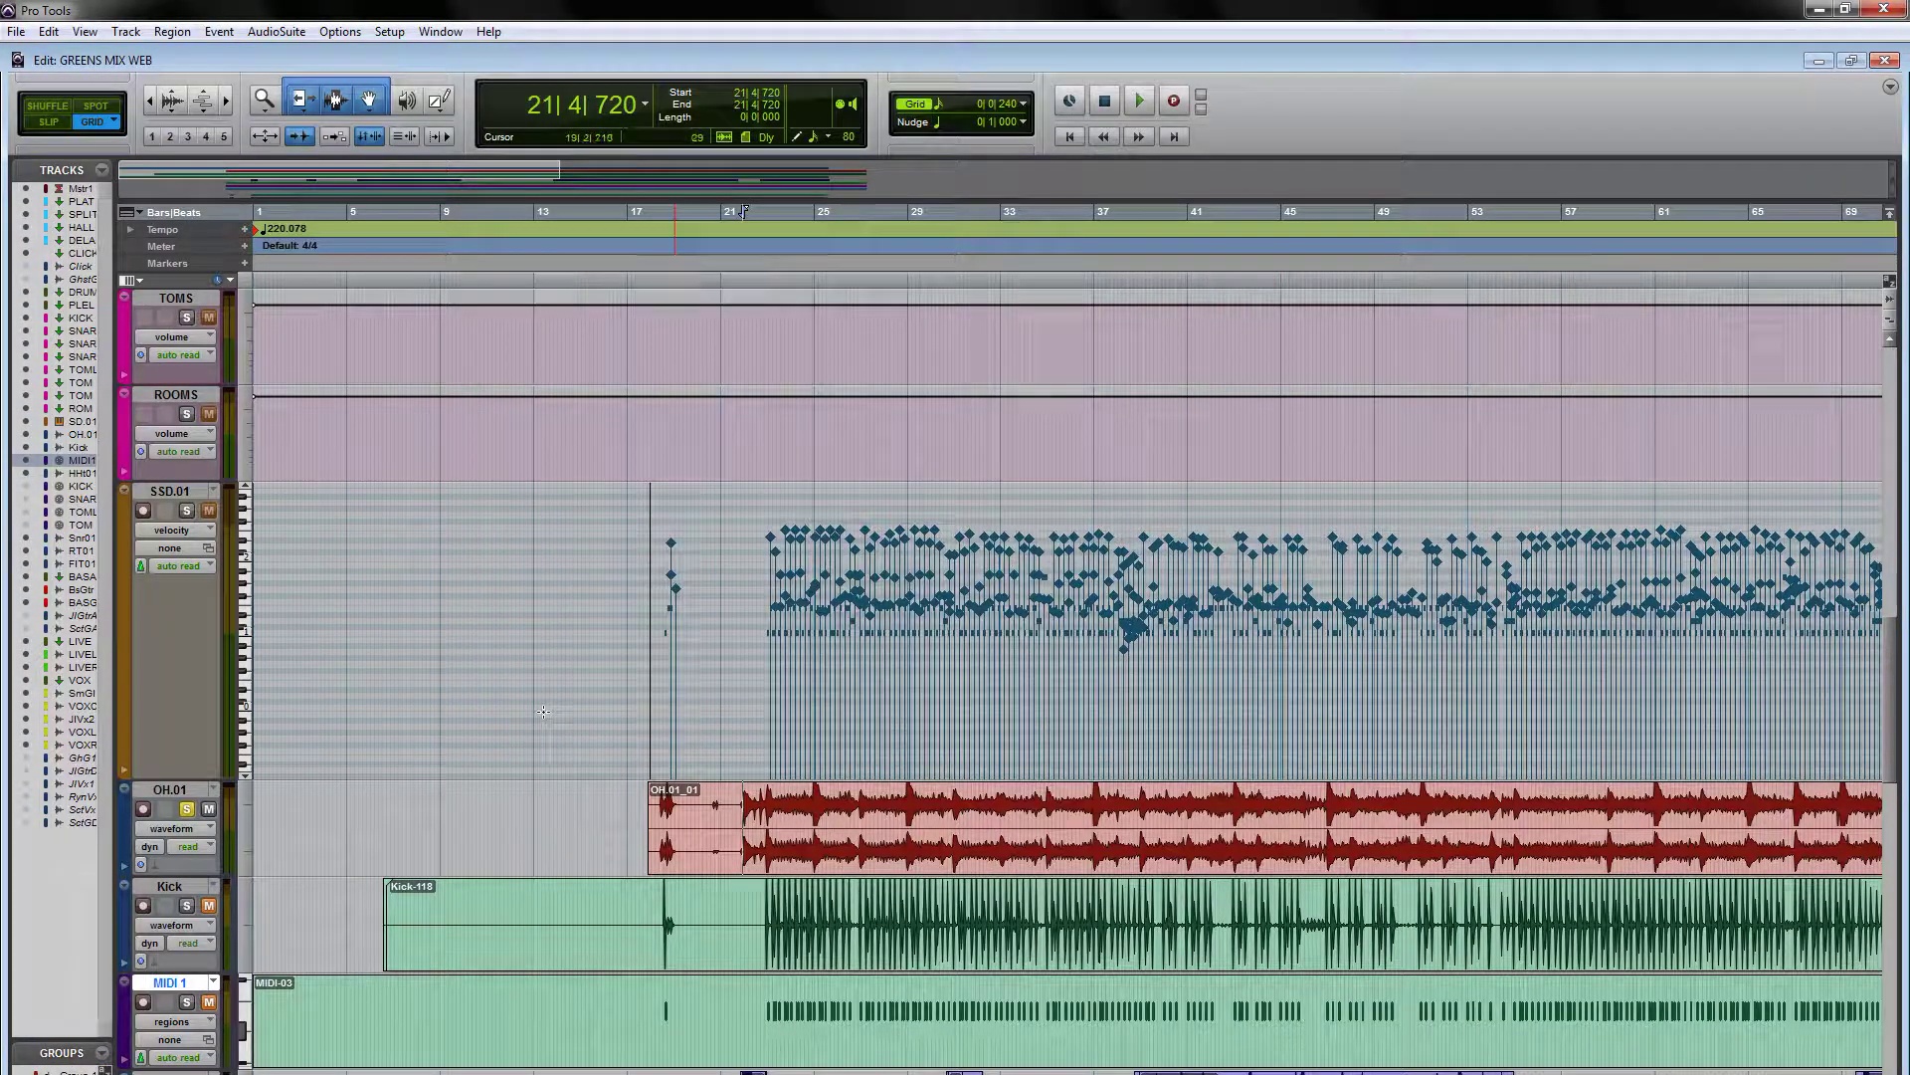
- Solo all the drum tracks together with the overheads and listen to them from 21|4|720
{"action": "left_click", "coordinate": [187, 810]}
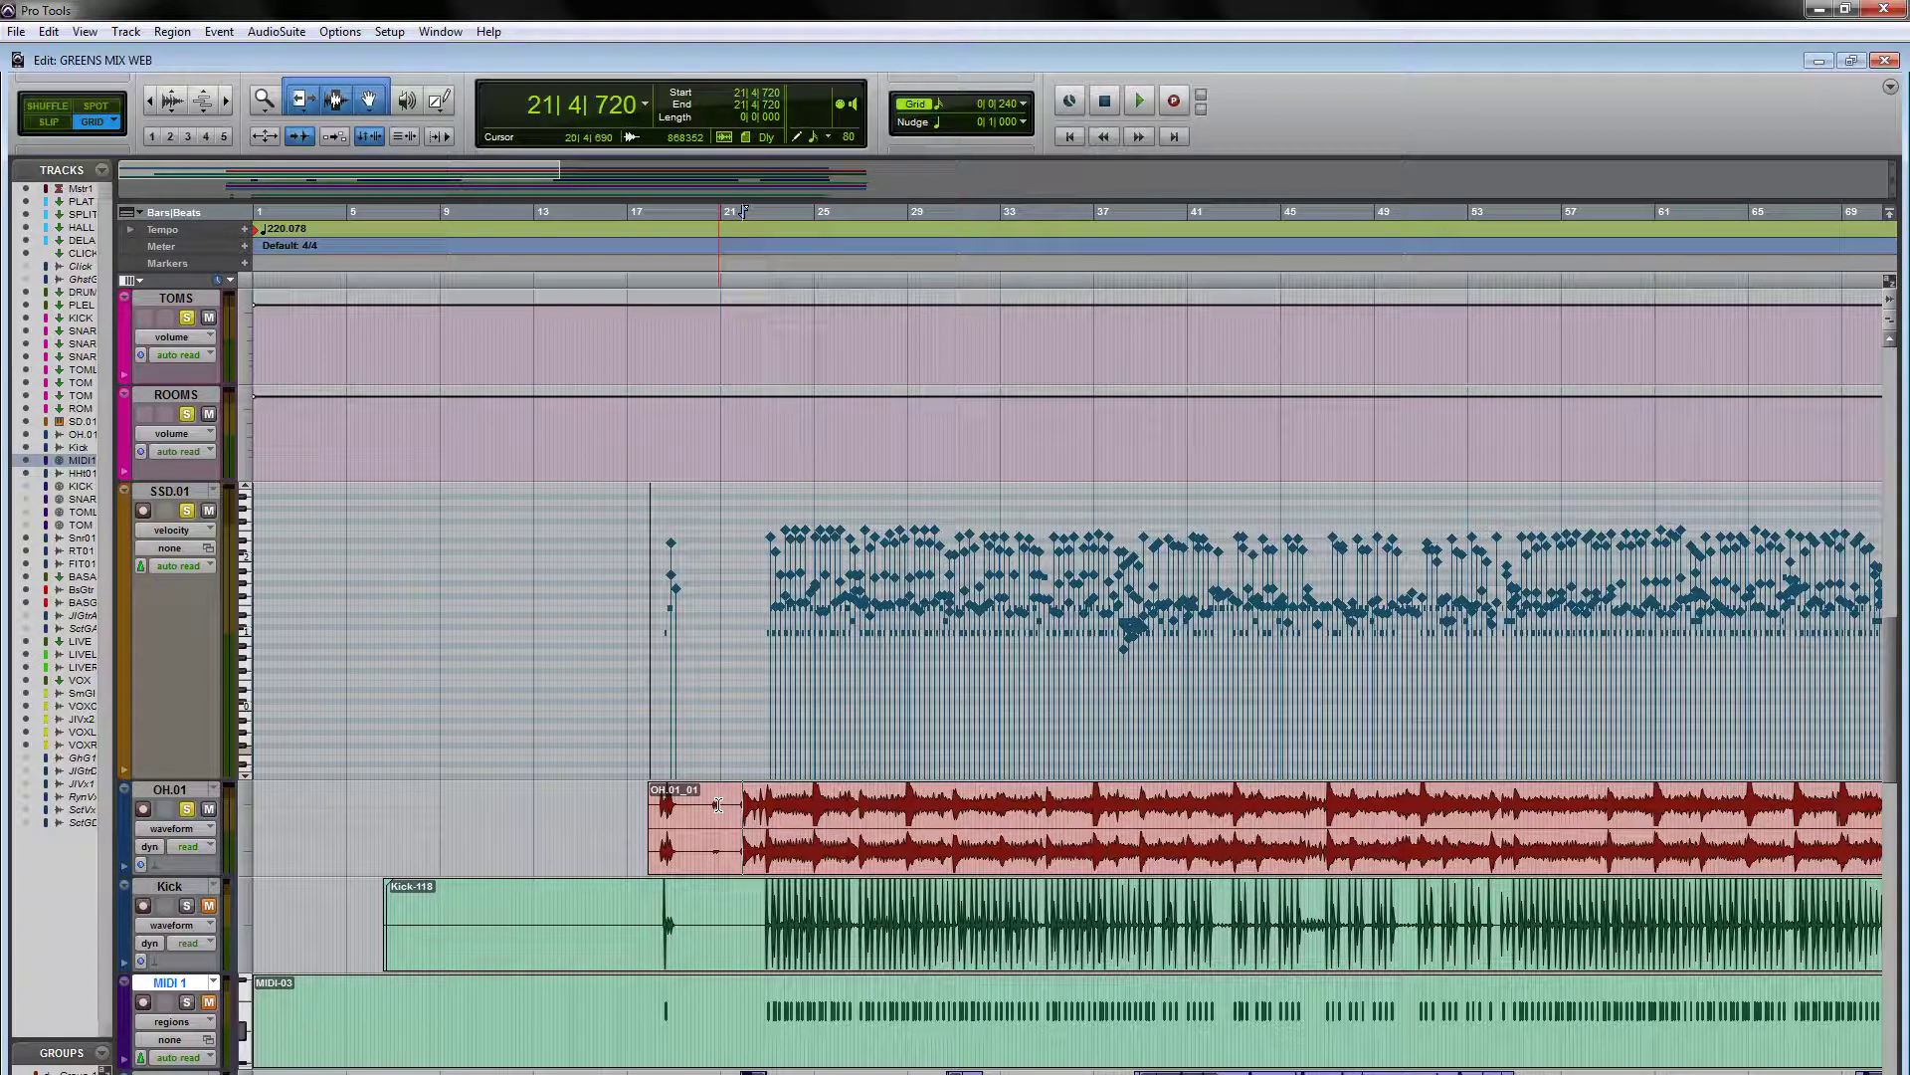
{"action": "key", "text": "space"}
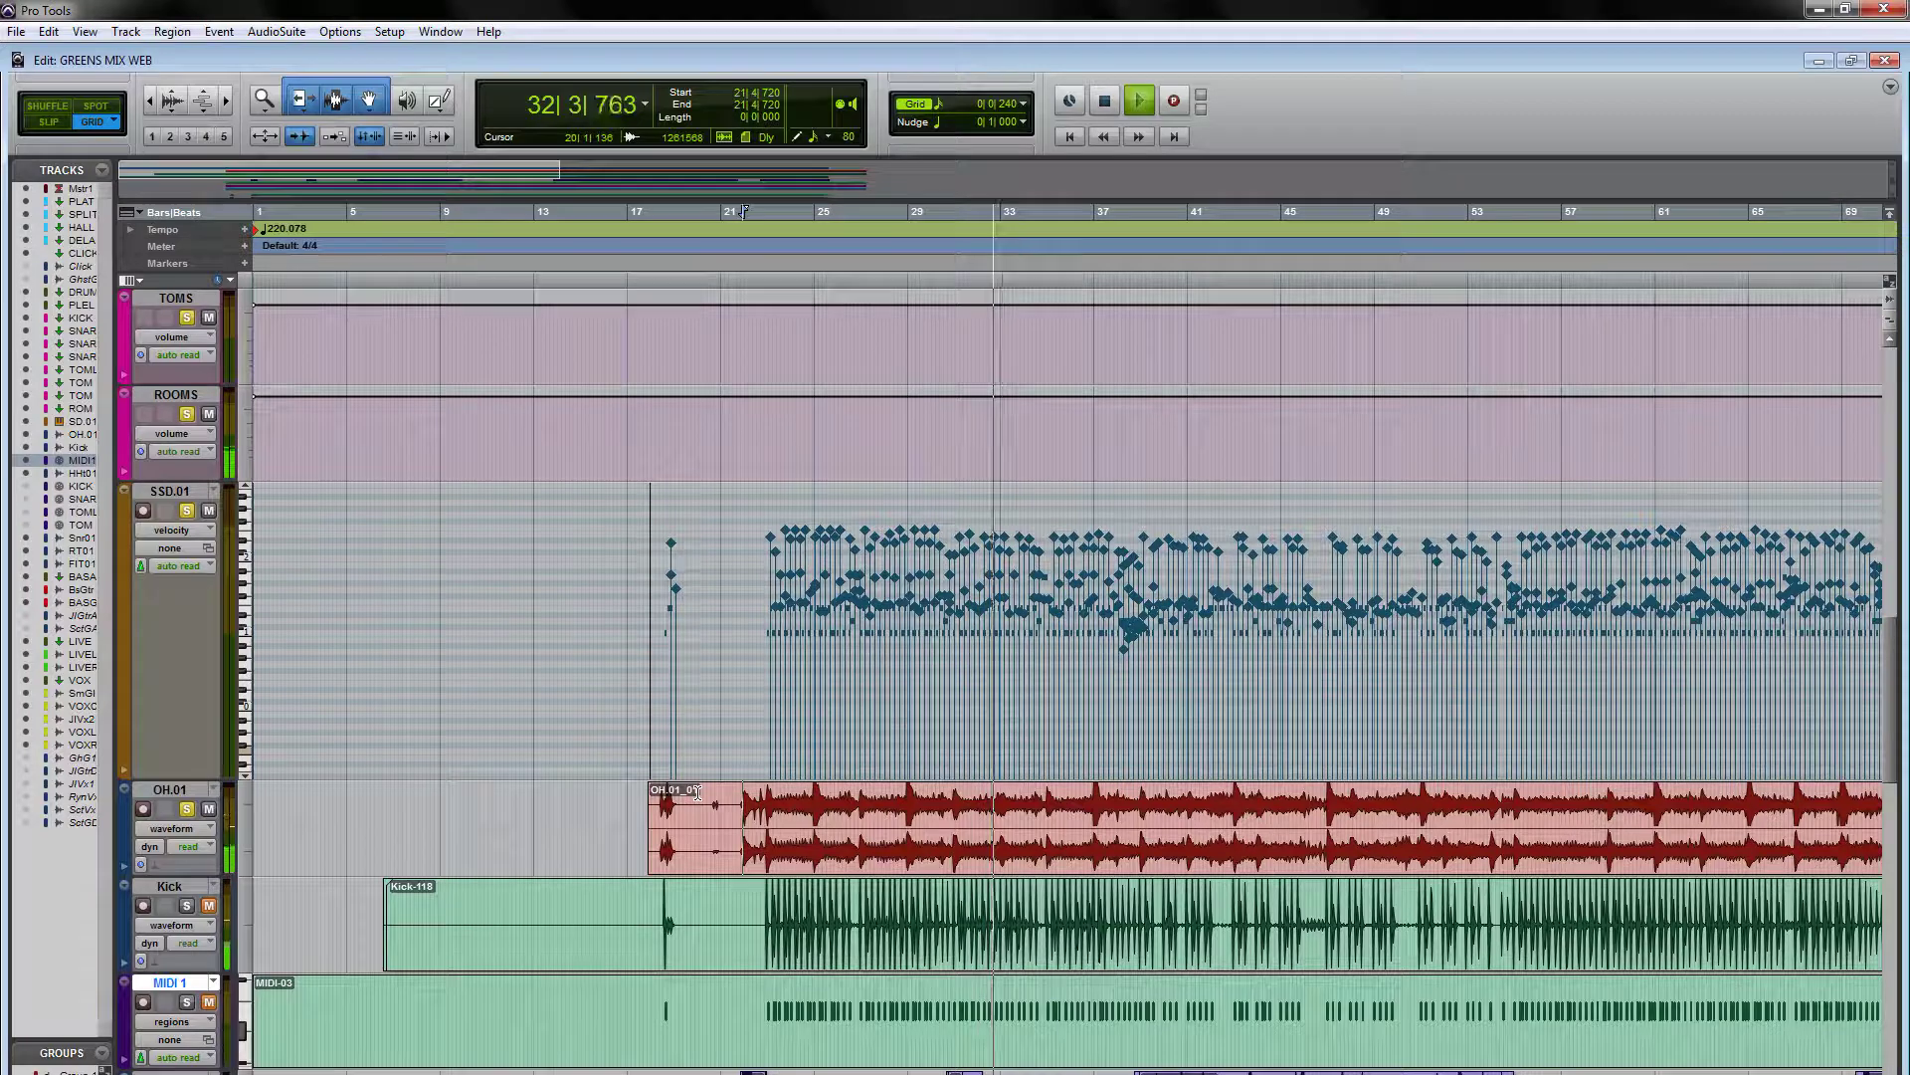
{"action": "key", "text": "space"}
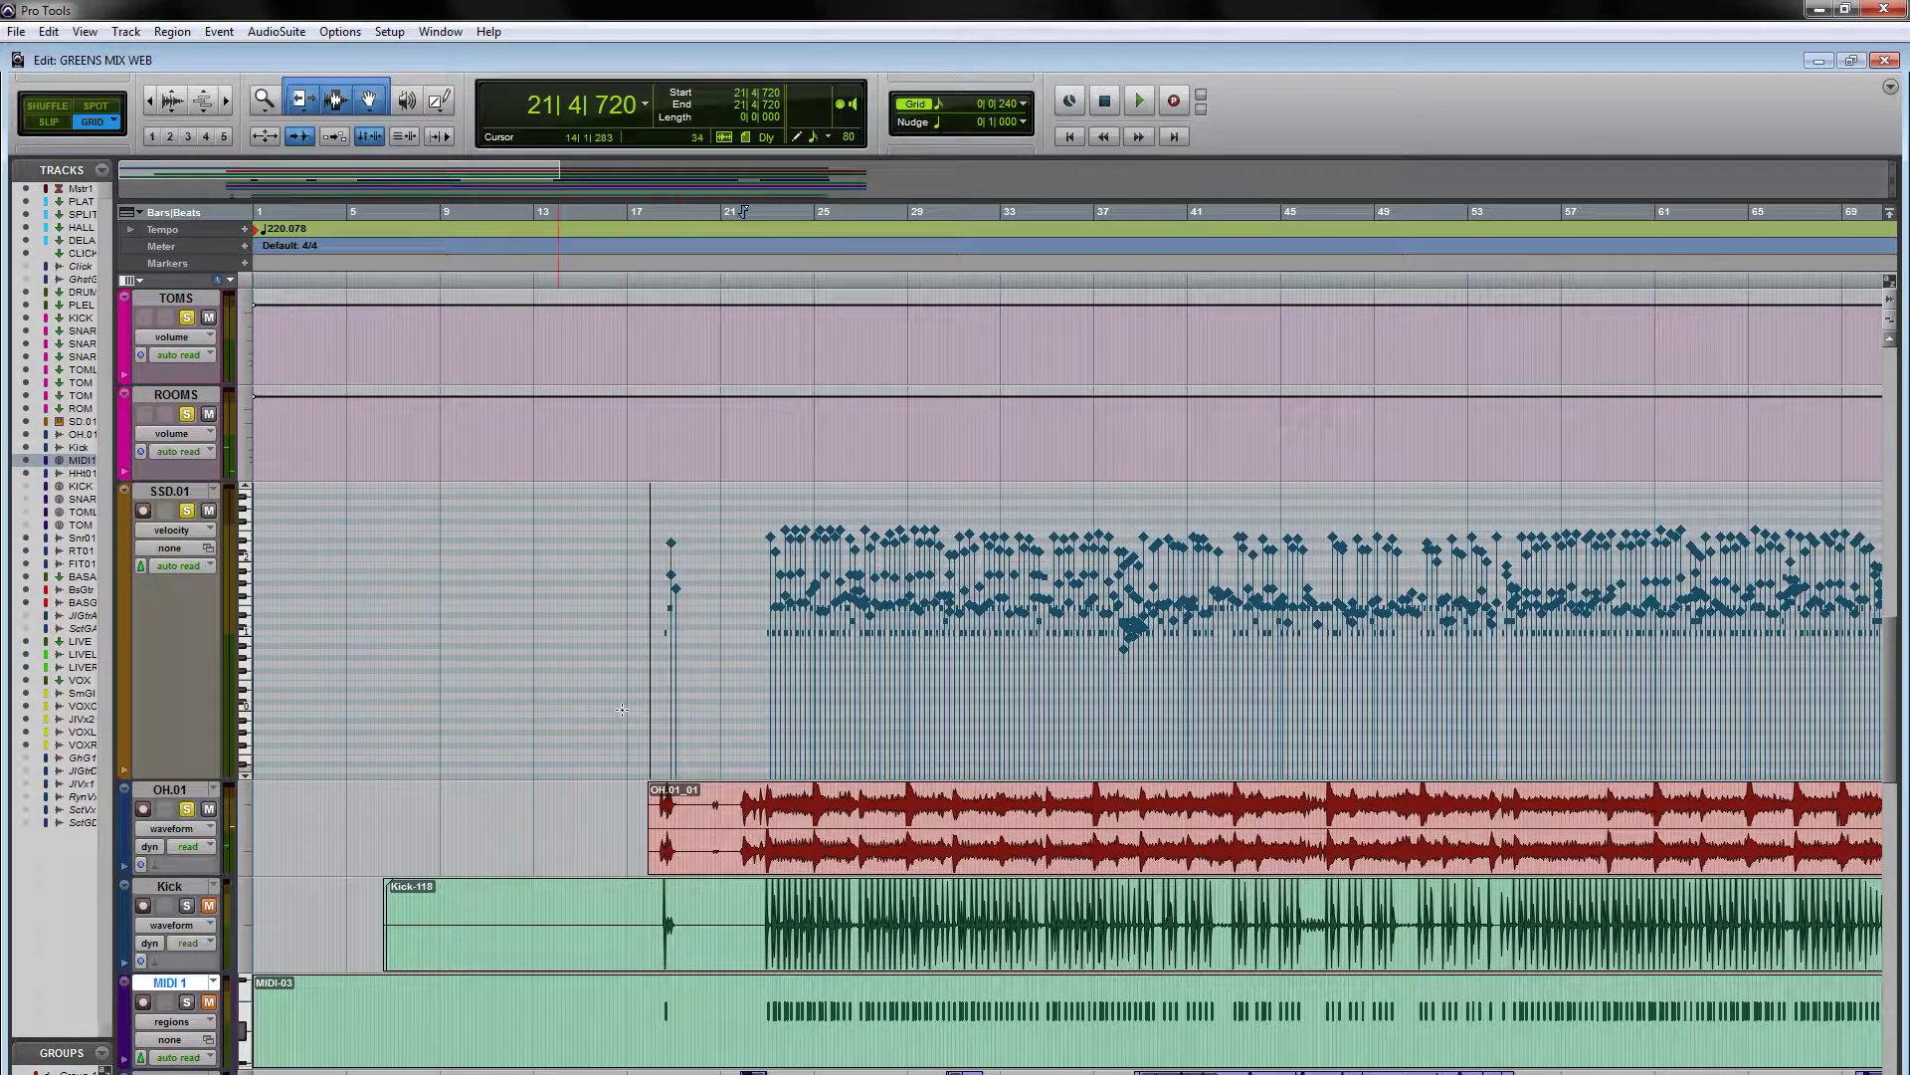
- Take the OH.01 track out of the soloed drums and play the remaining drum tracks from 22|3|348
{"action": "scroll", "coordinate": [681, 734], "scroll_direction": "up", "scroll_amount": 1}
{"action": "scroll", "coordinate": [683, 739], "scroll_direction": "up", "scroll_amount": 2}
{"action": "scroll", "coordinate": [686, 747], "scroll_direction": "up", "scroll_amount": 2}
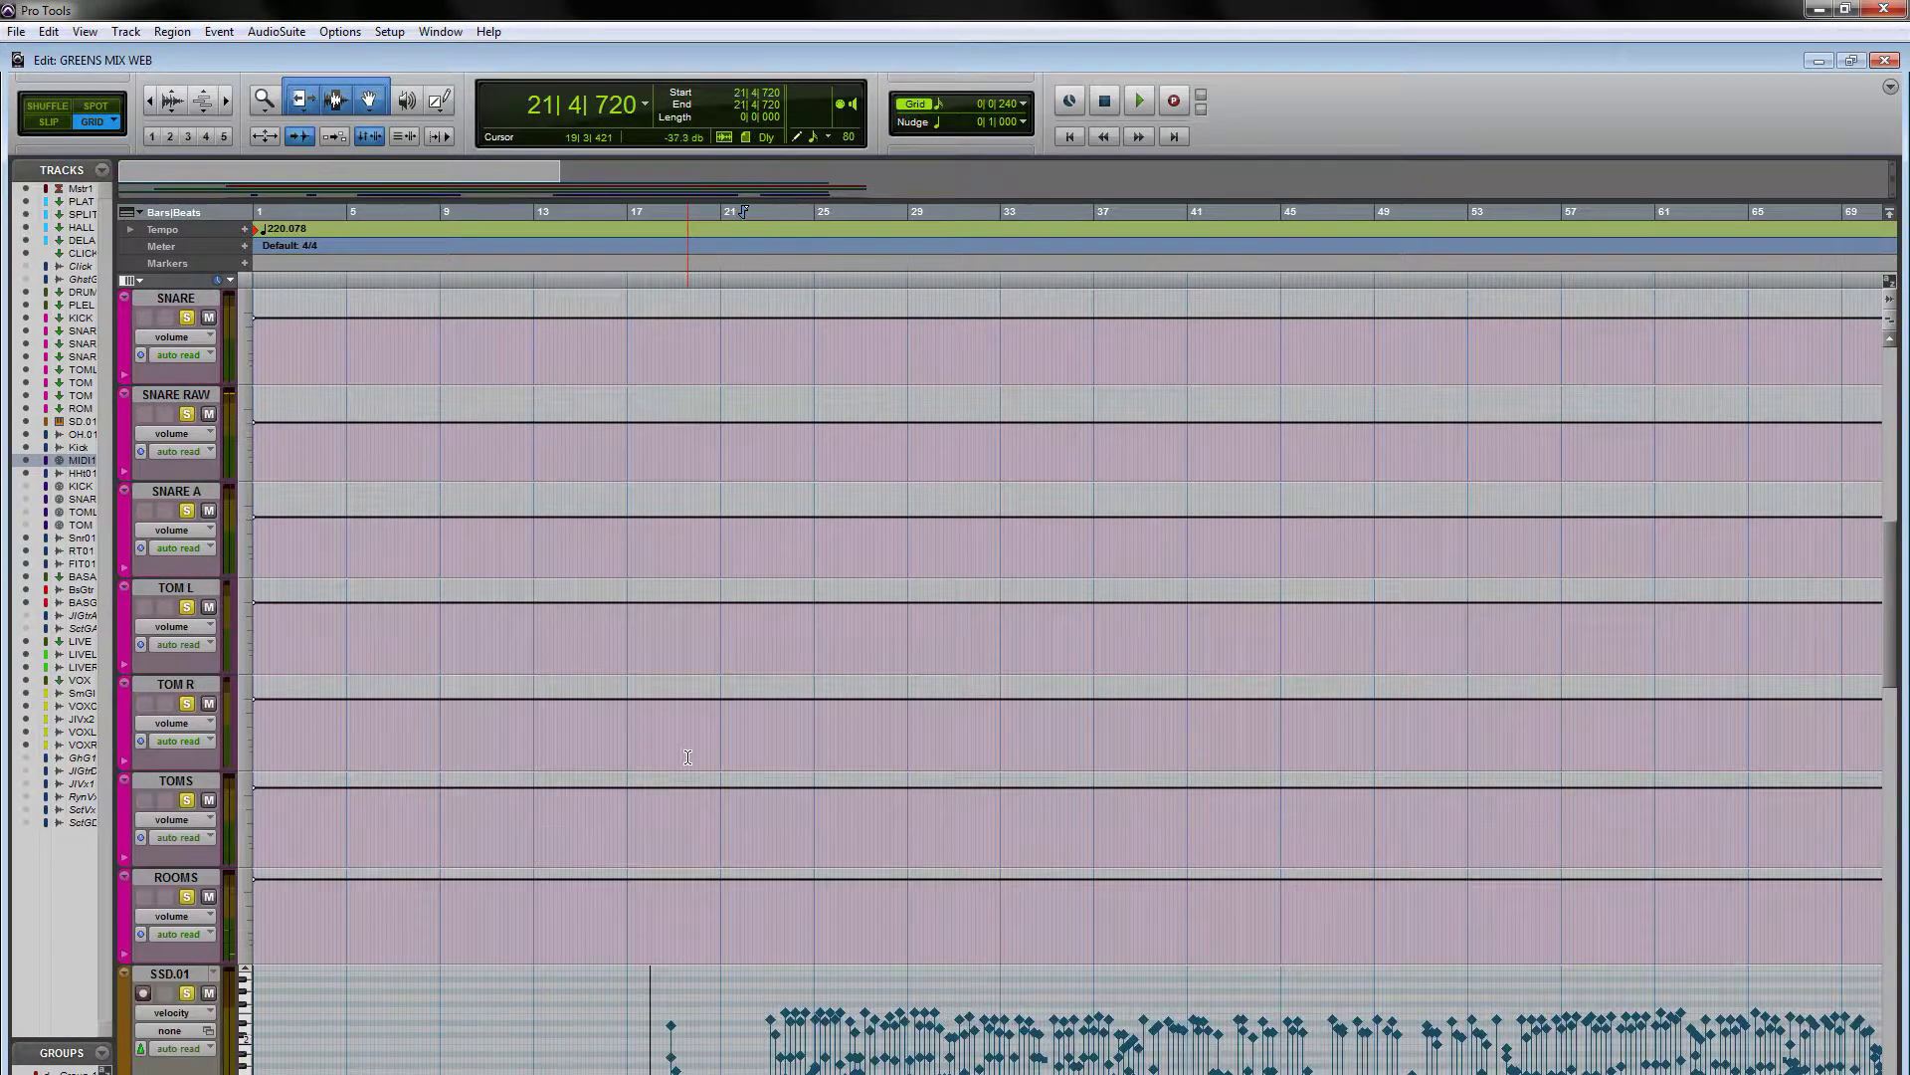
{"action": "scroll", "coordinate": [688, 759], "scroll_direction": "down", "scroll_amount": 3}
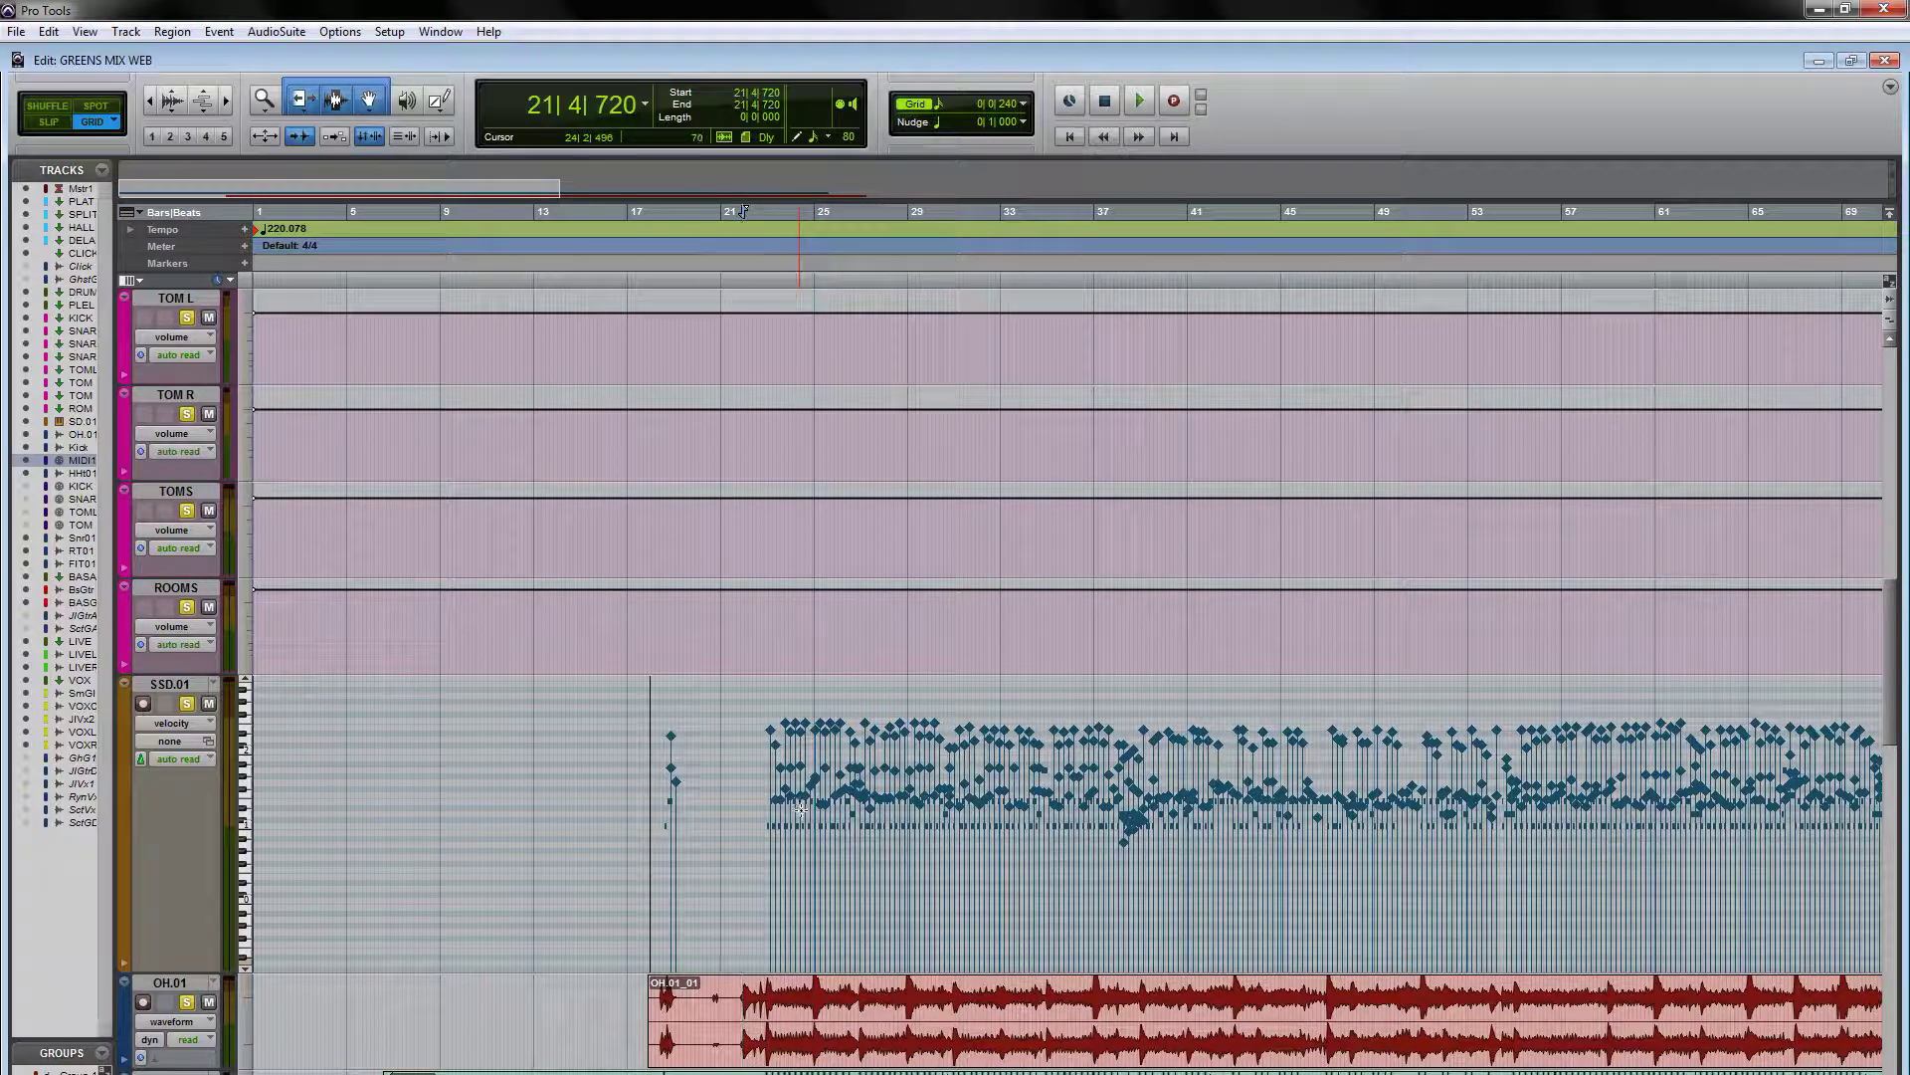
{"action": "scroll", "coordinate": [802, 821], "scroll_direction": "up", "scroll_amount": 2}
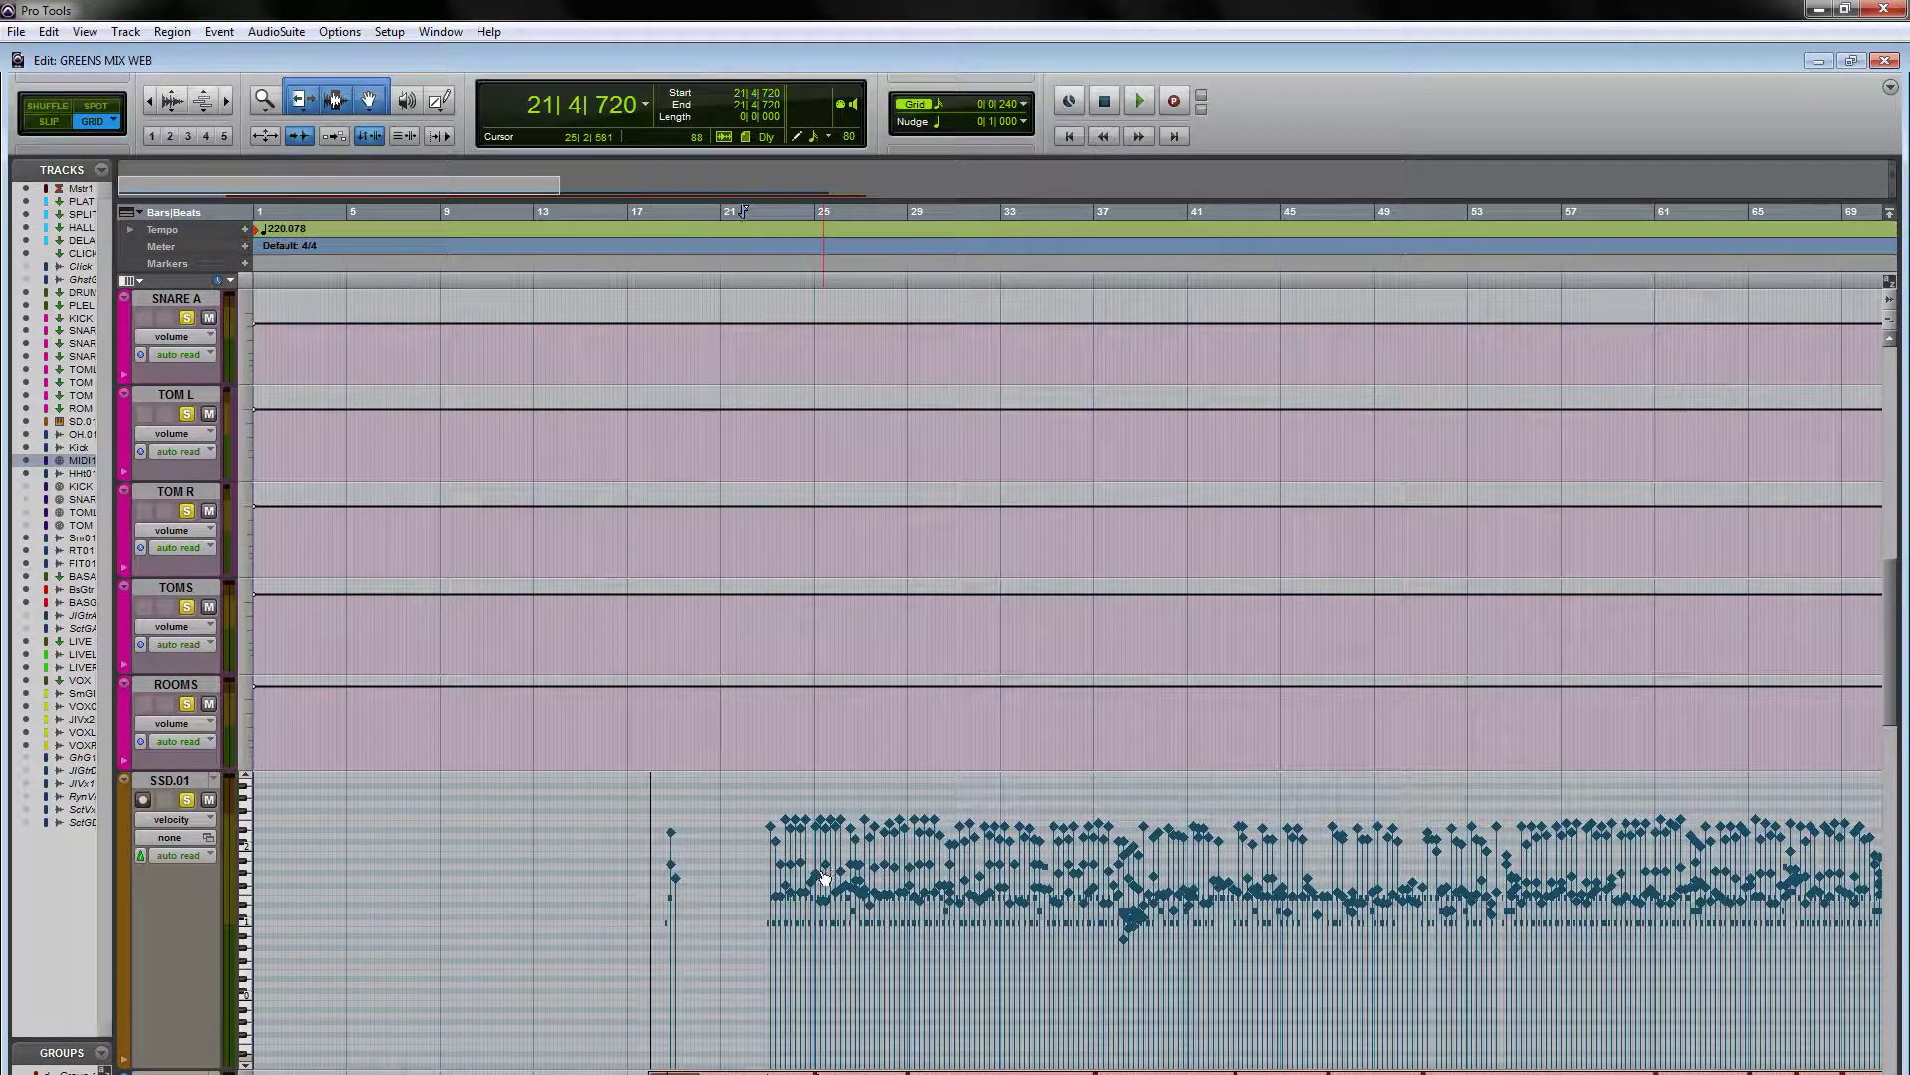
{"action": "scroll", "coordinate": [187, 796], "scroll_direction": "down", "scroll_amount": 2}
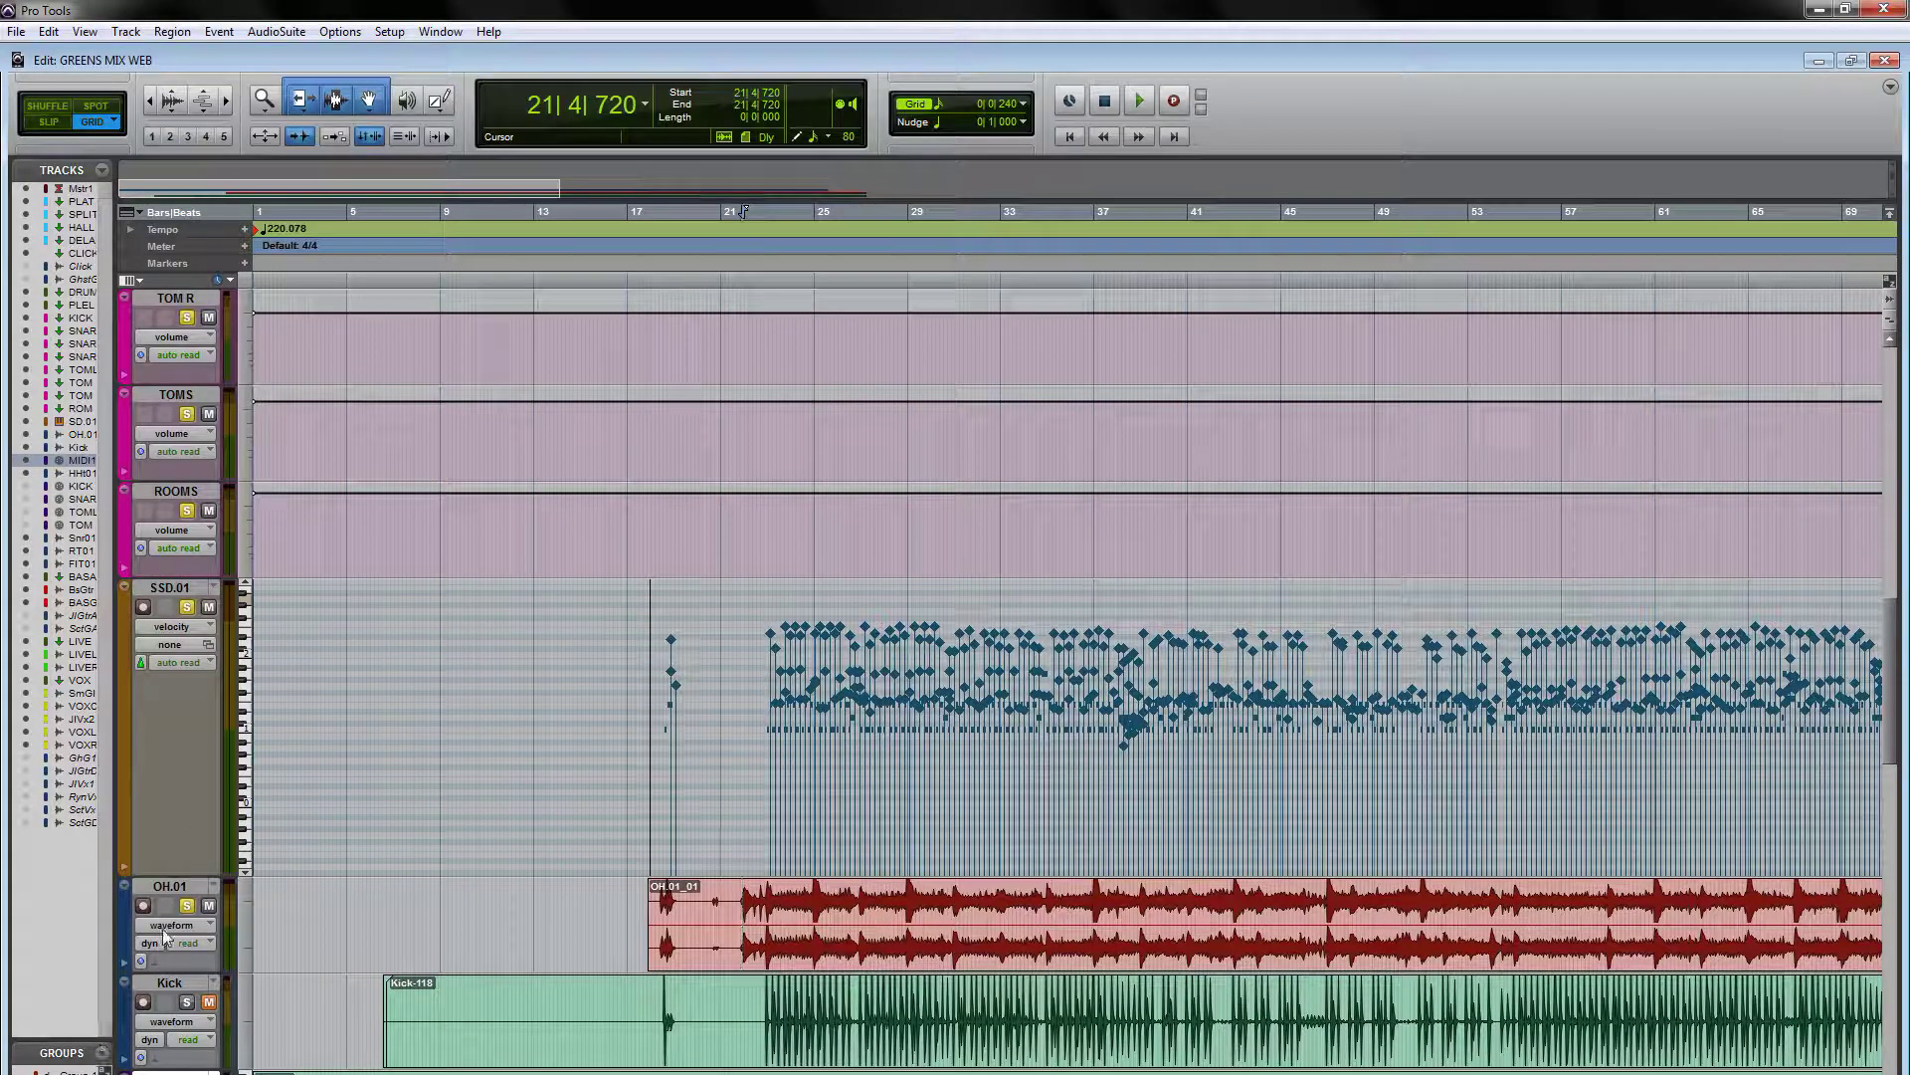
{"action": "left_click", "coordinate": [186, 905]}
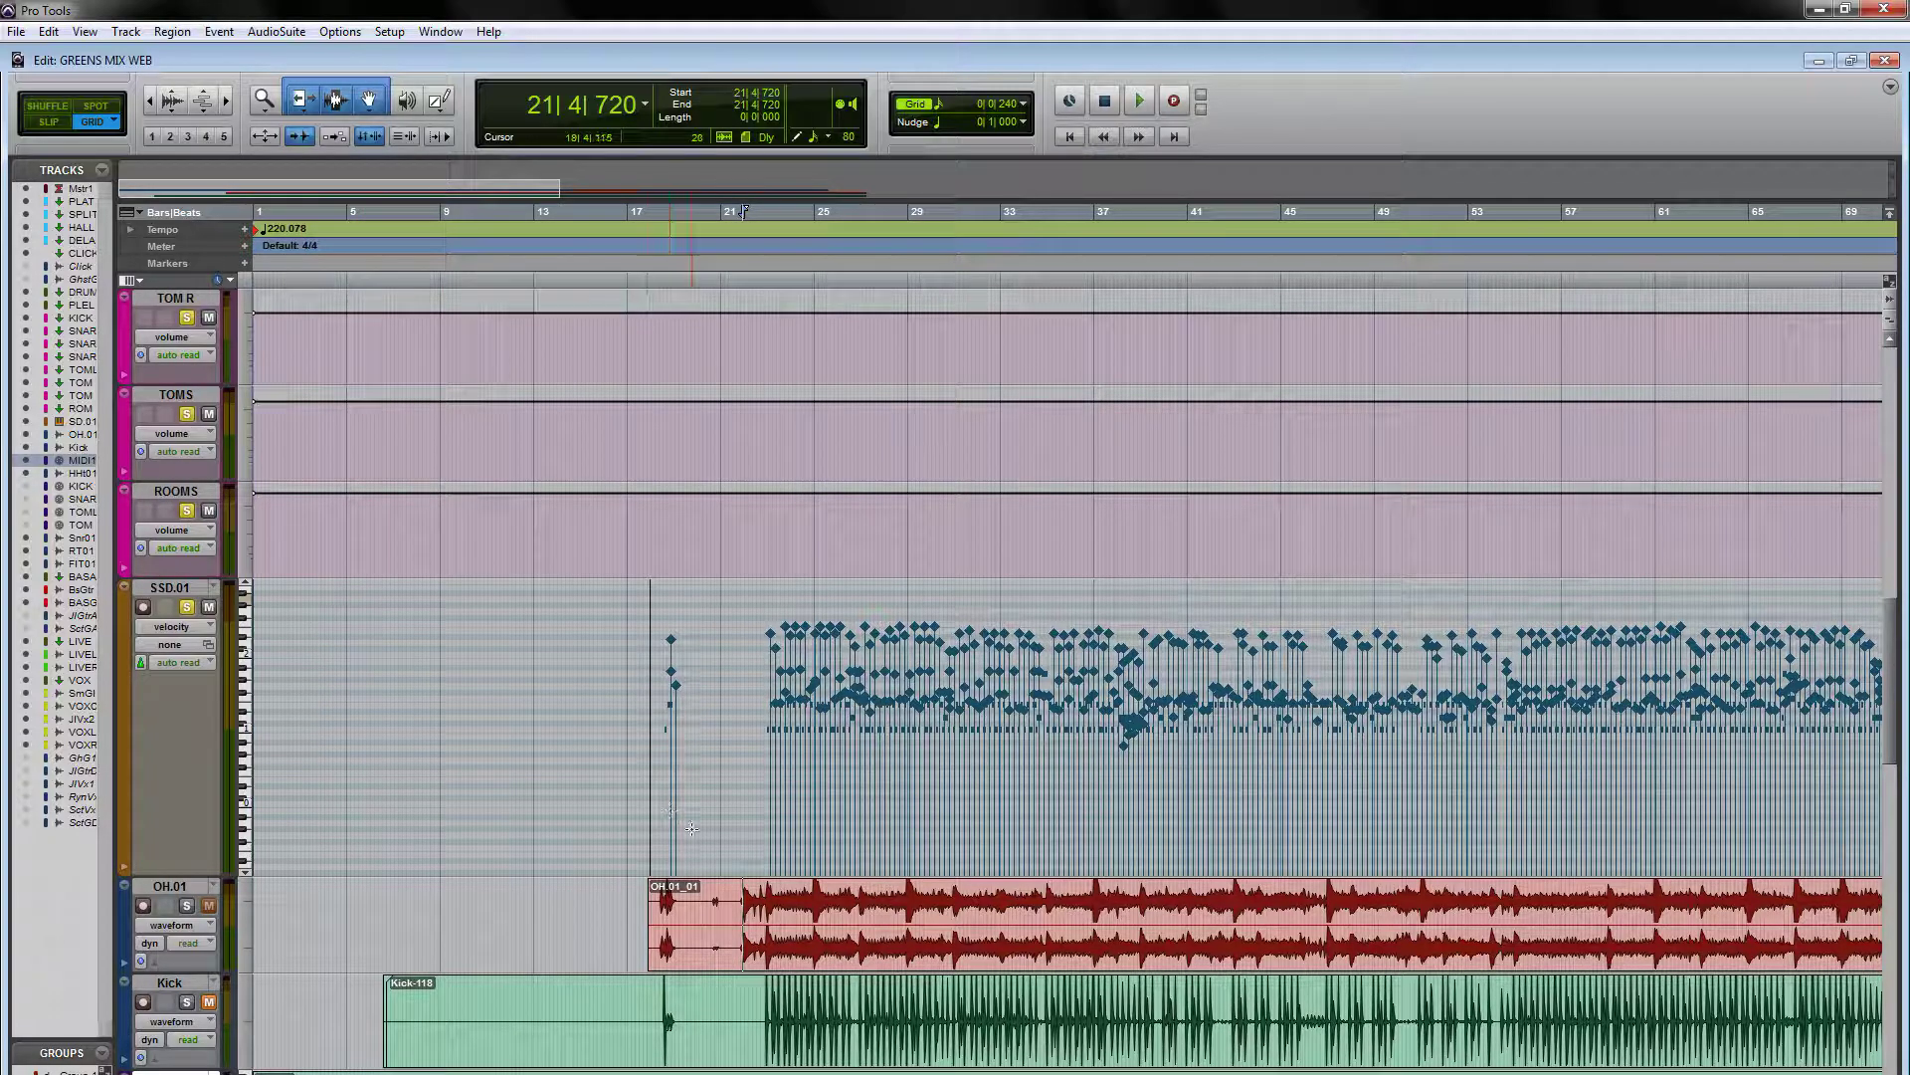
{"action": "left_click", "coordinate": [757, 789]}
{"action": "key", "text": "space"}
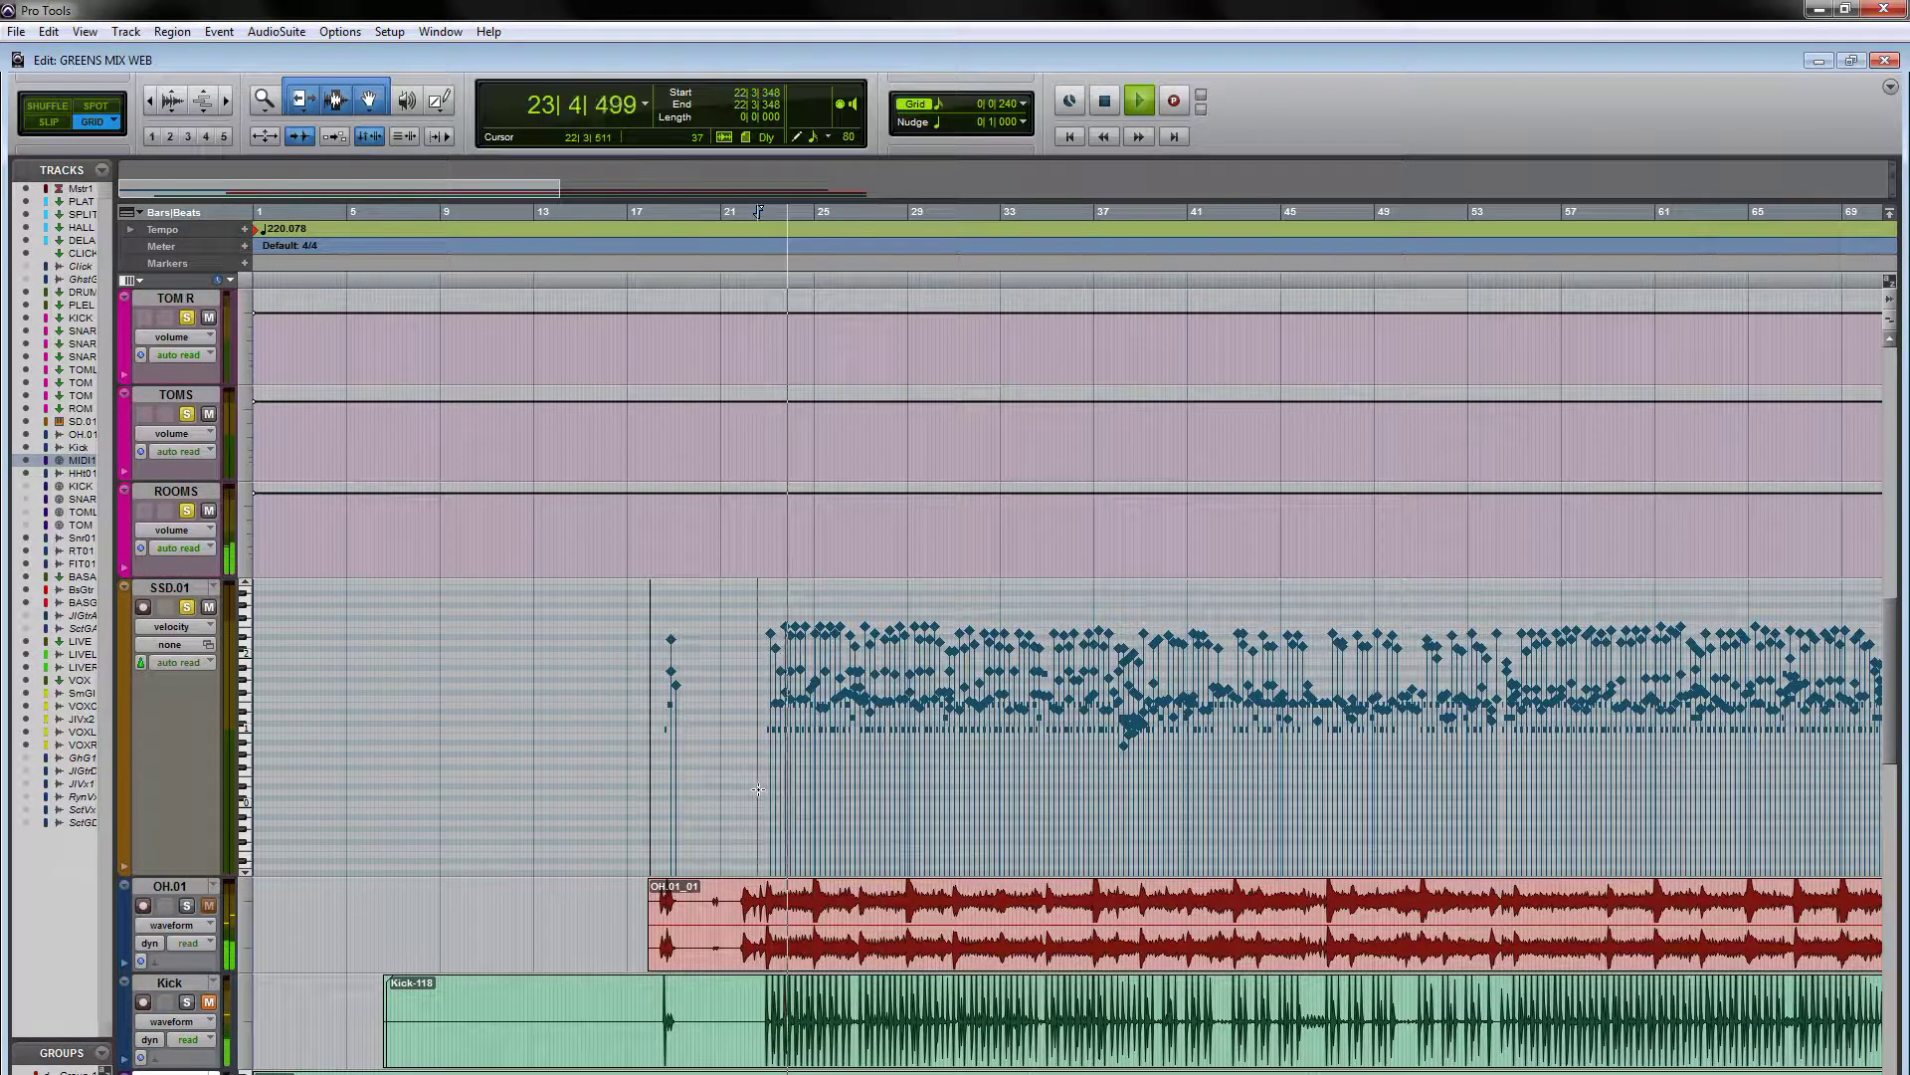
- Stop playback in the mixer, clear the solos on the FINALDR group's drum tracks and deactivate the group
{"action": "key", "text": "ctrl+equal"}
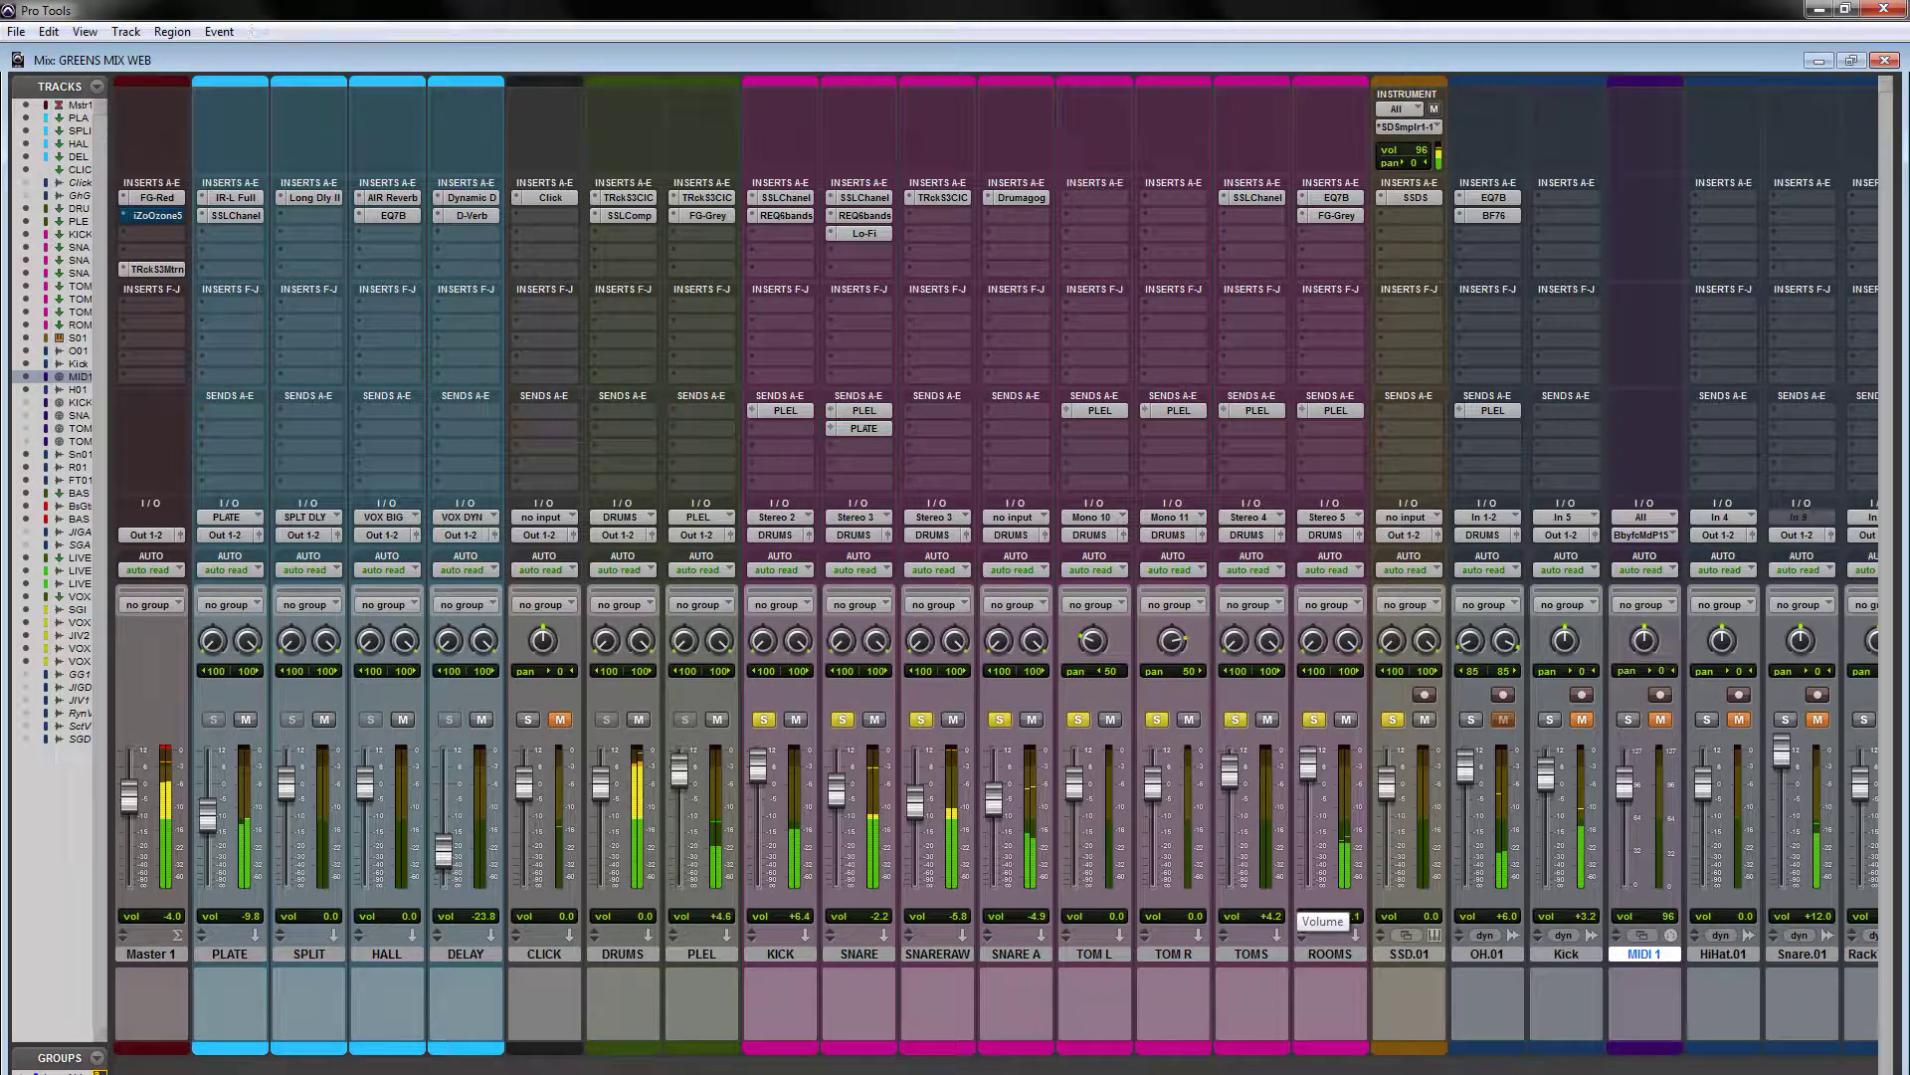
{"action": "key", "text": "space"}
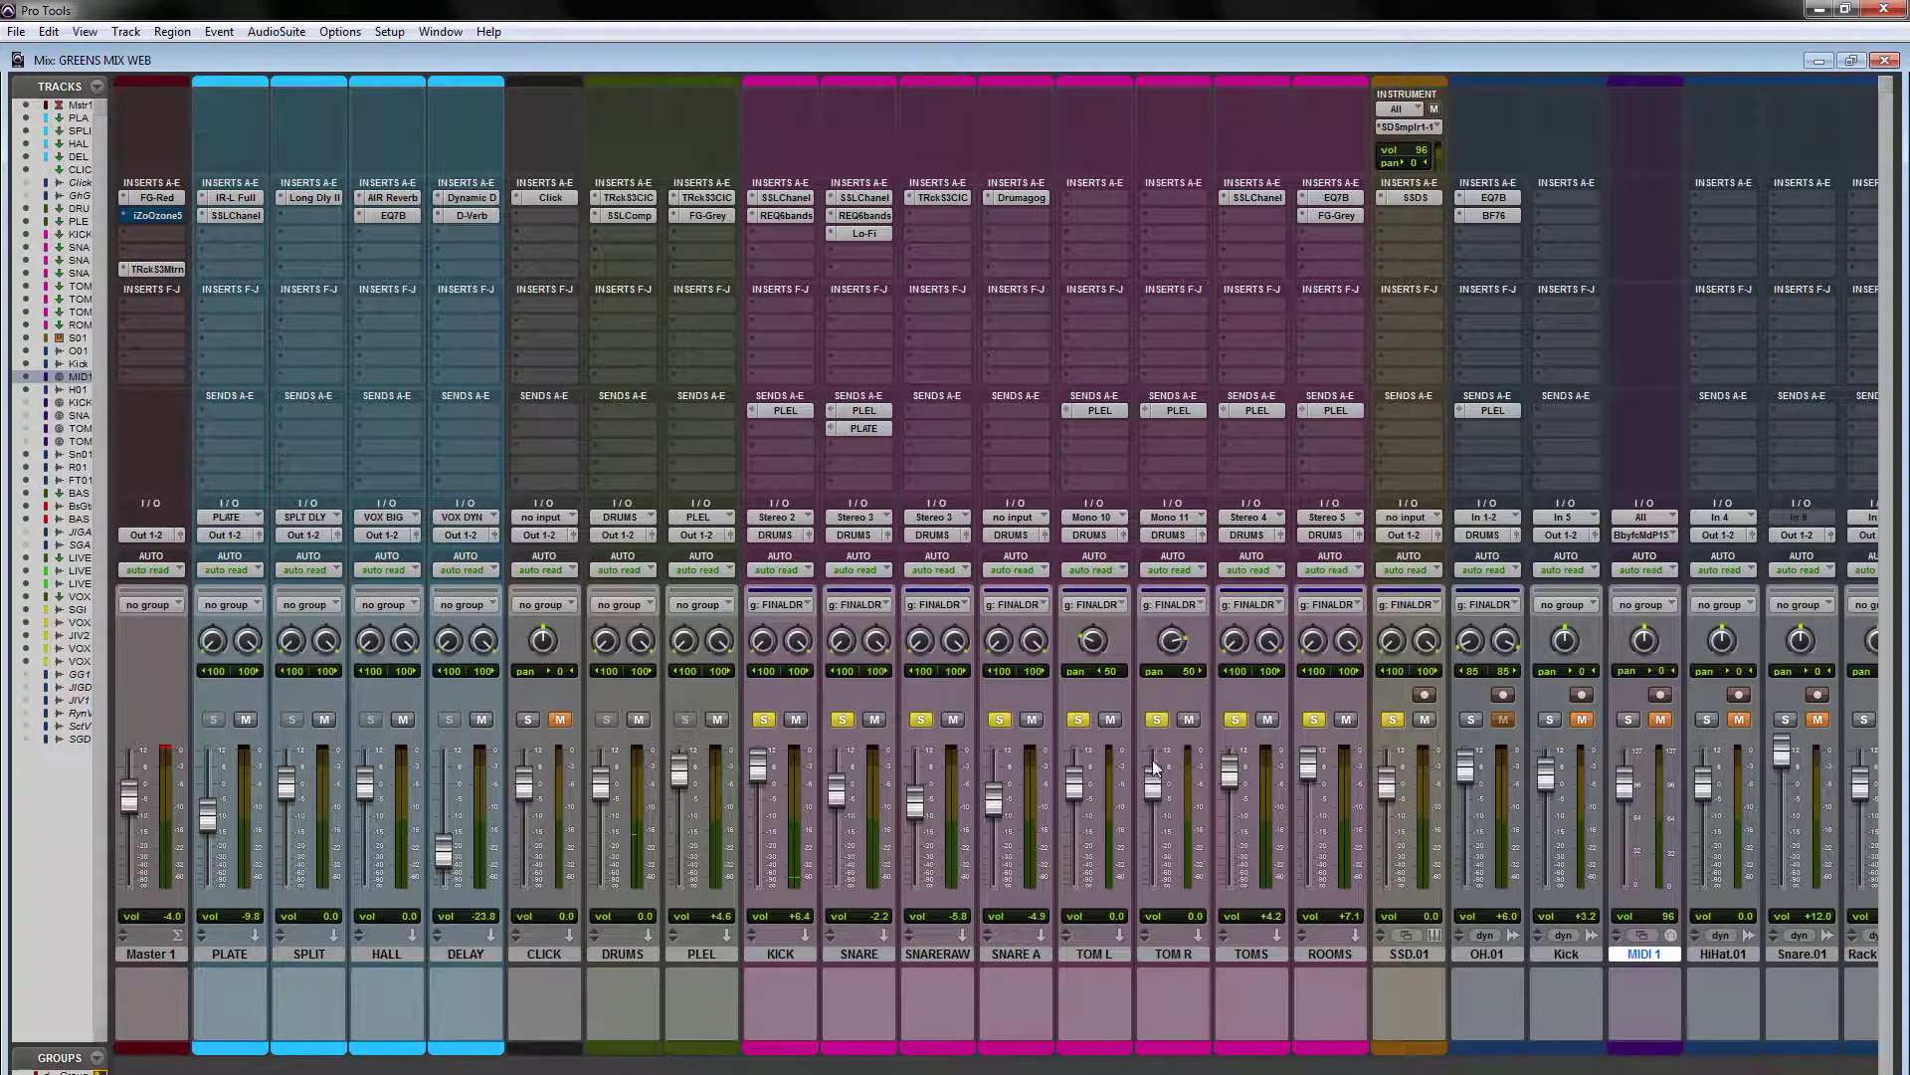
{"action": "left_click", "coordinate": [1081, 723]}
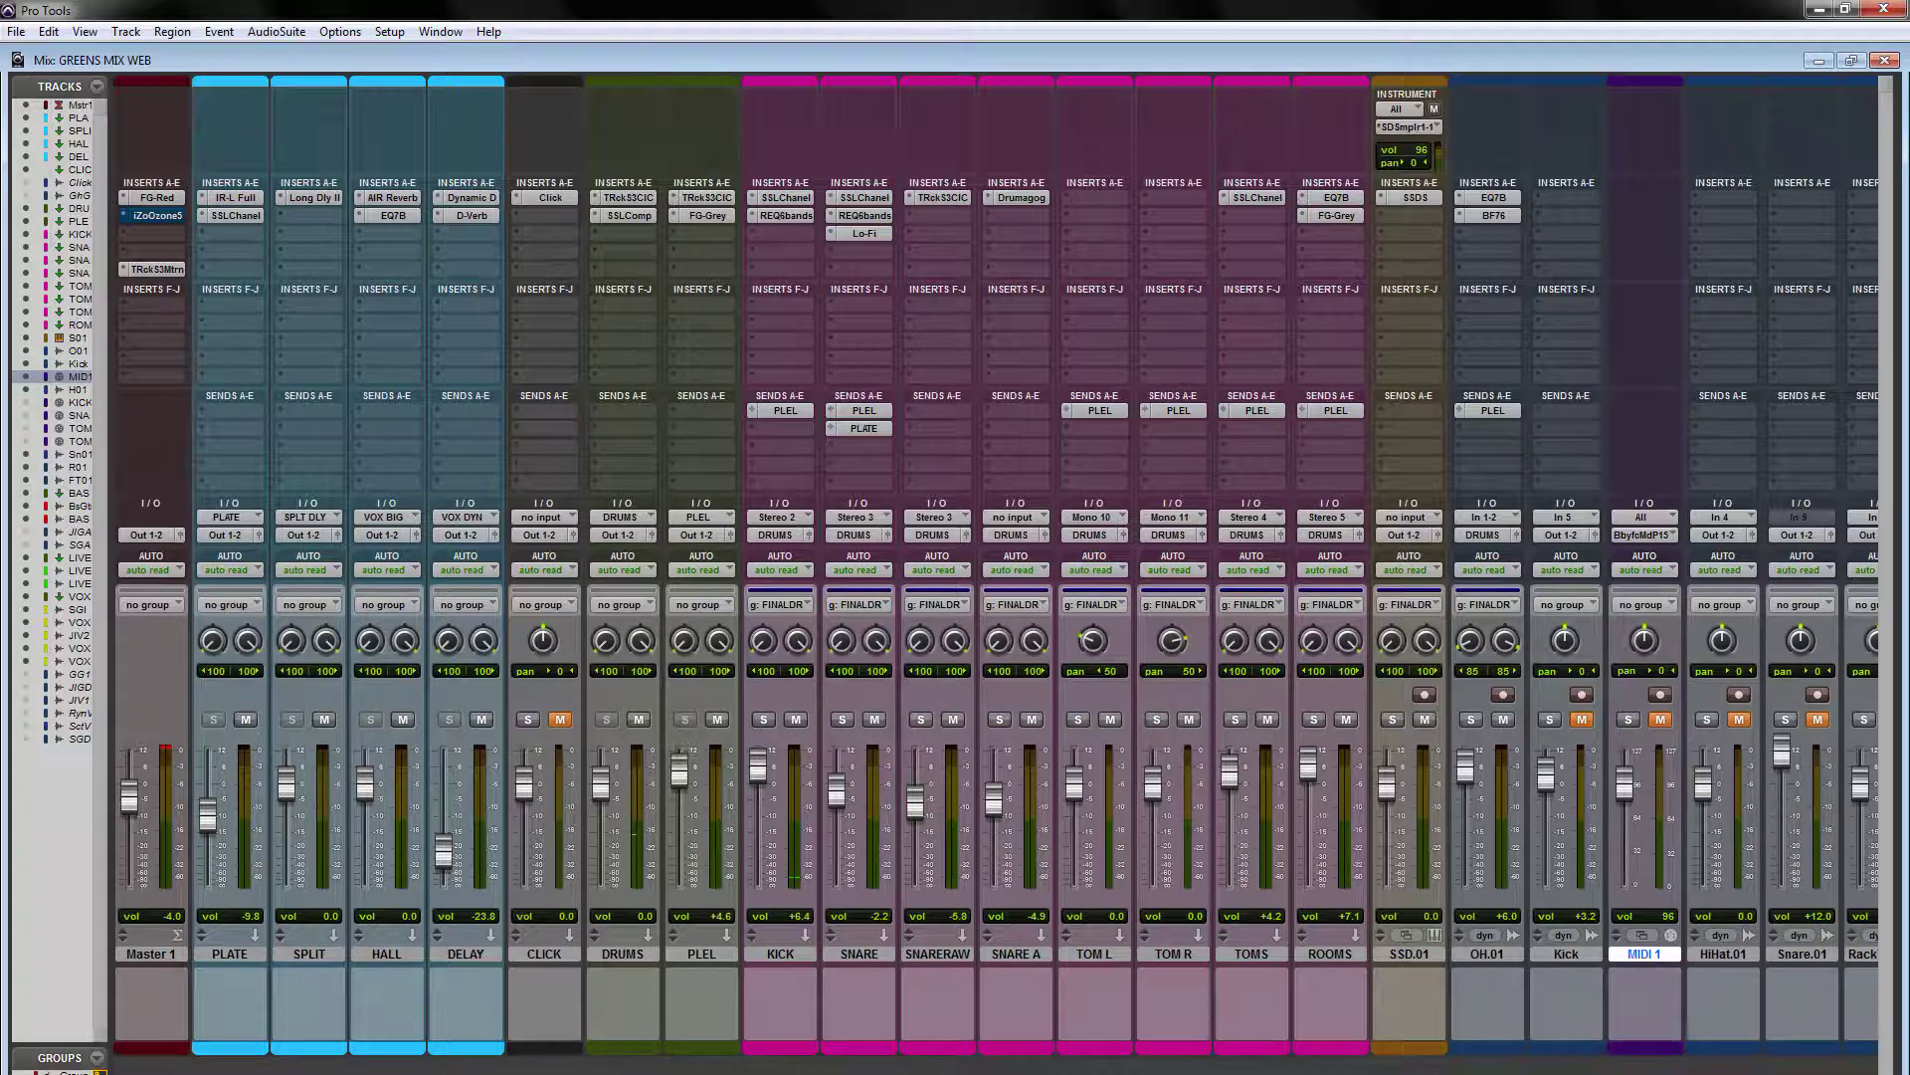
{"action": "key", "text": "ctrl+shift+g"}
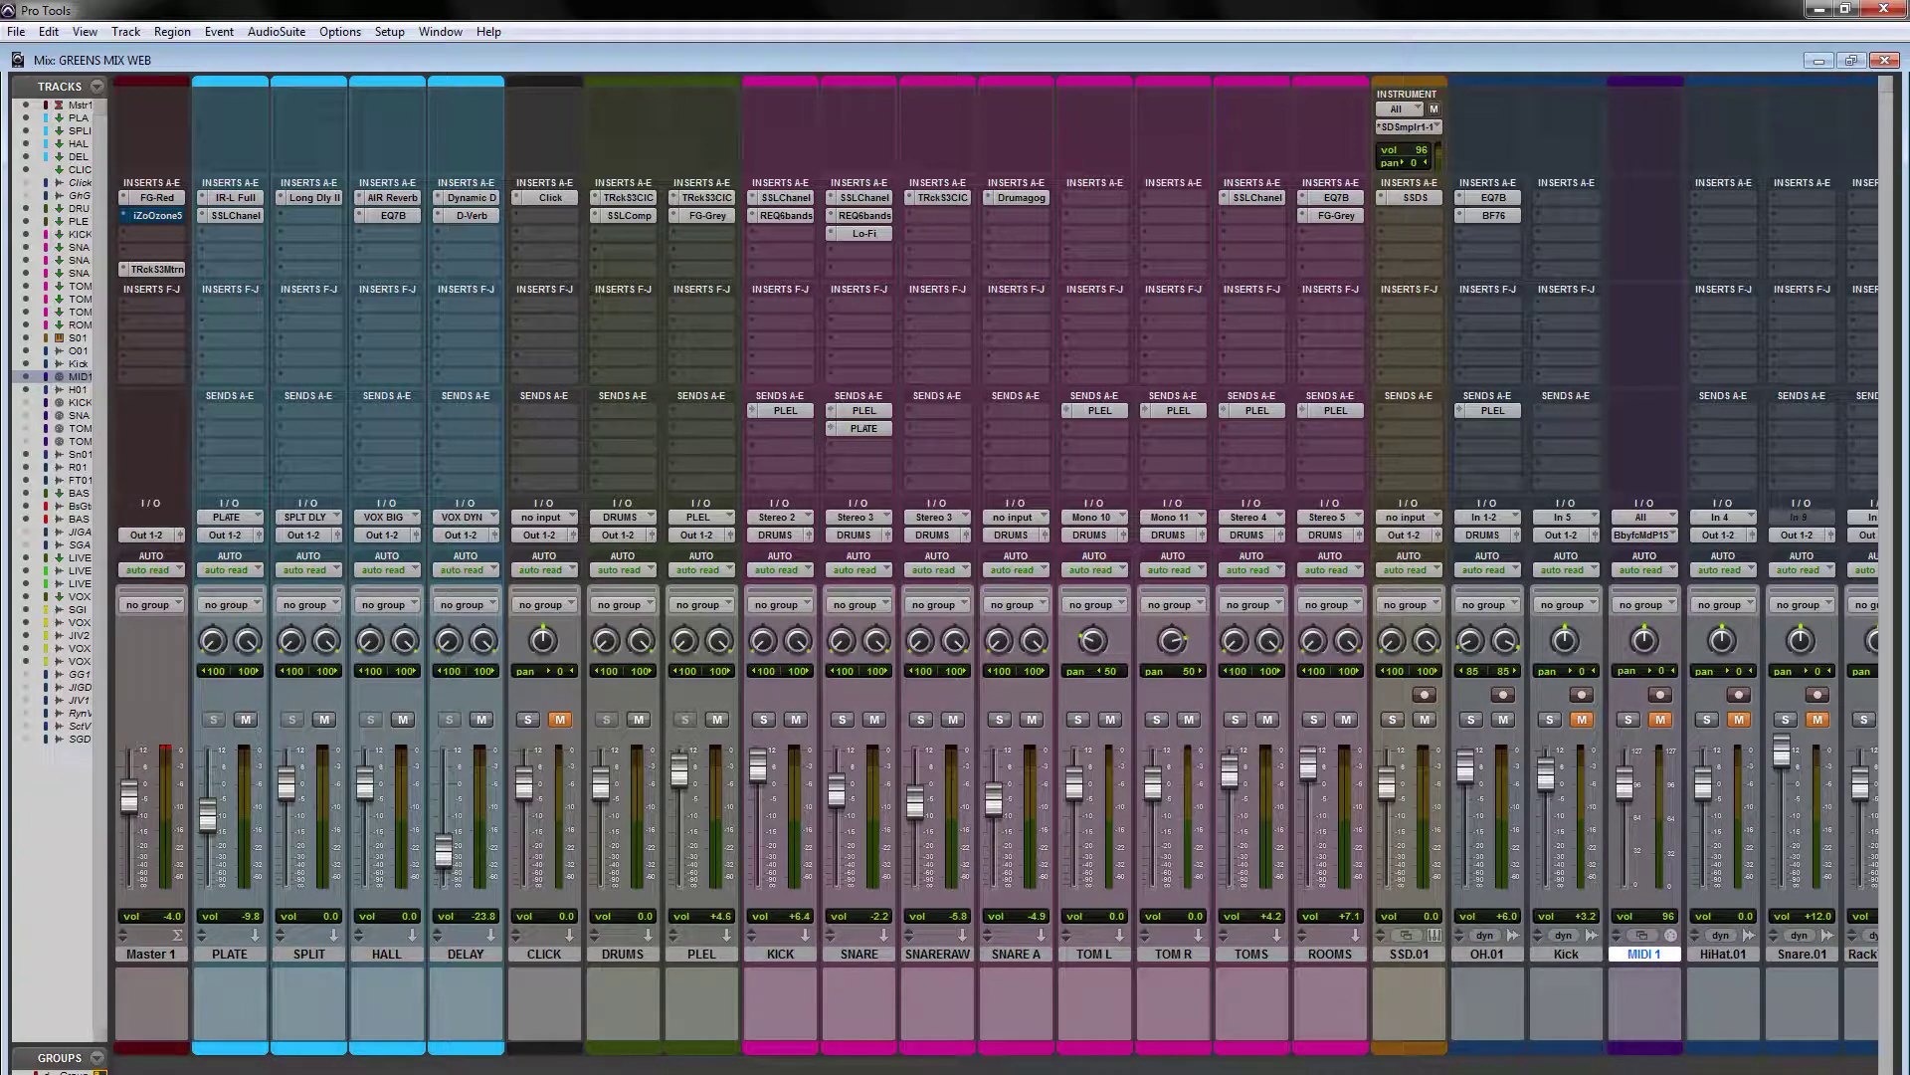
- Solo only the ROOMS track and listen to the room sound on its own
{"action": "left_click", "coordinate": [1315, 720]}
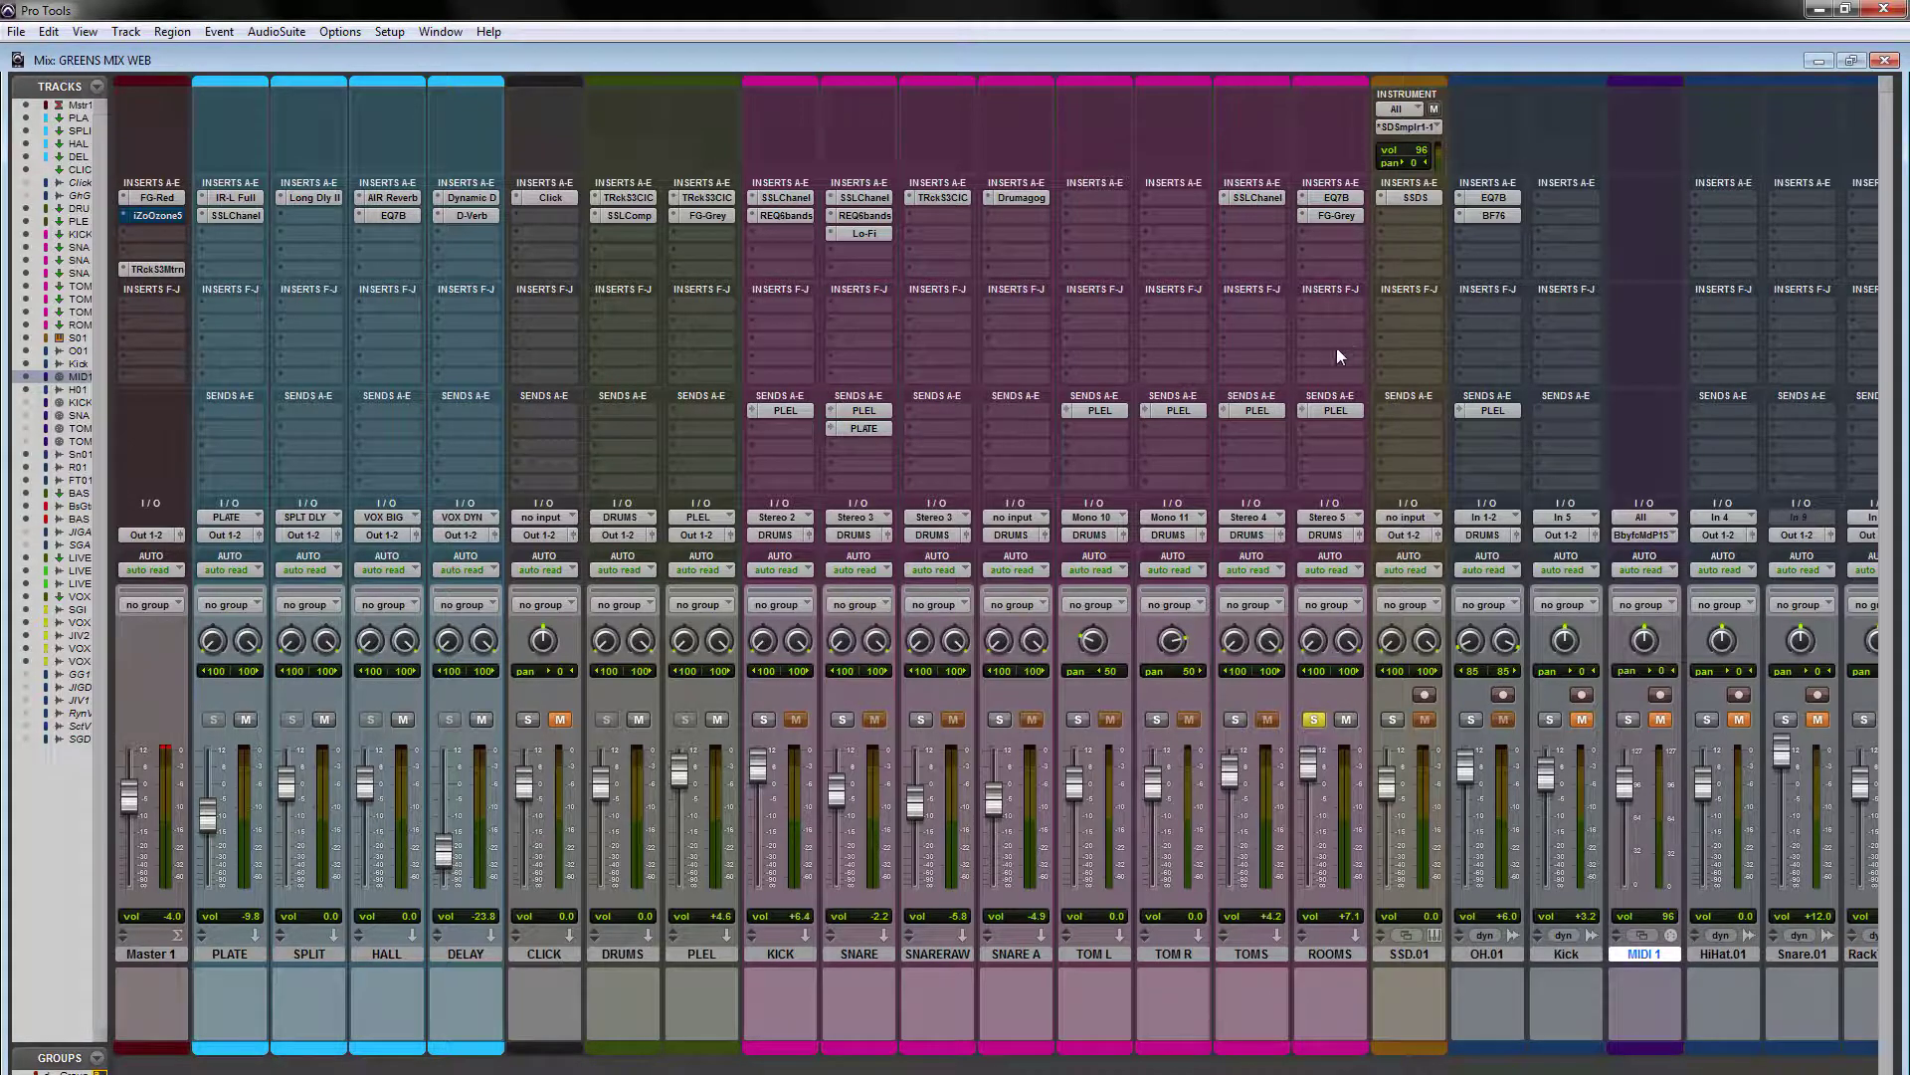
{"action": "key", "text": "space"}
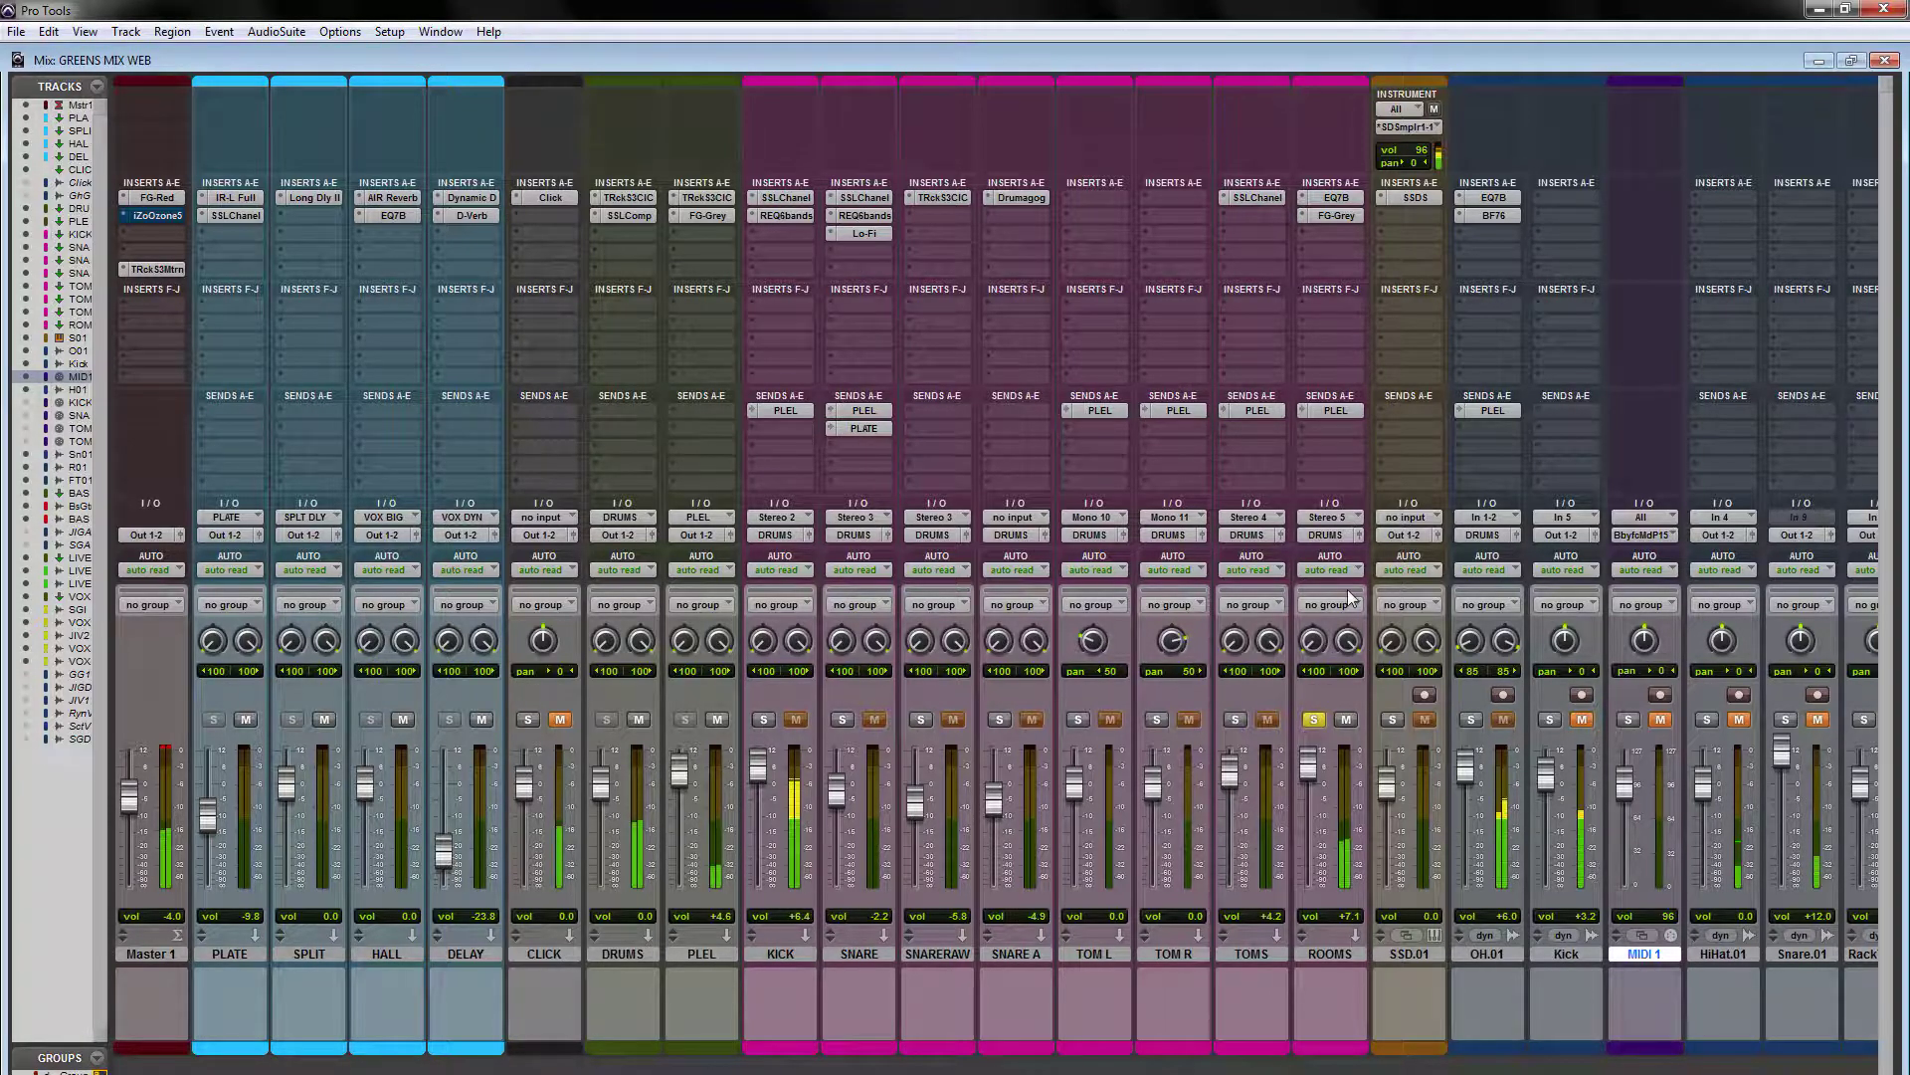
{"action": "left_click", "coordinate": [1315, 719]}
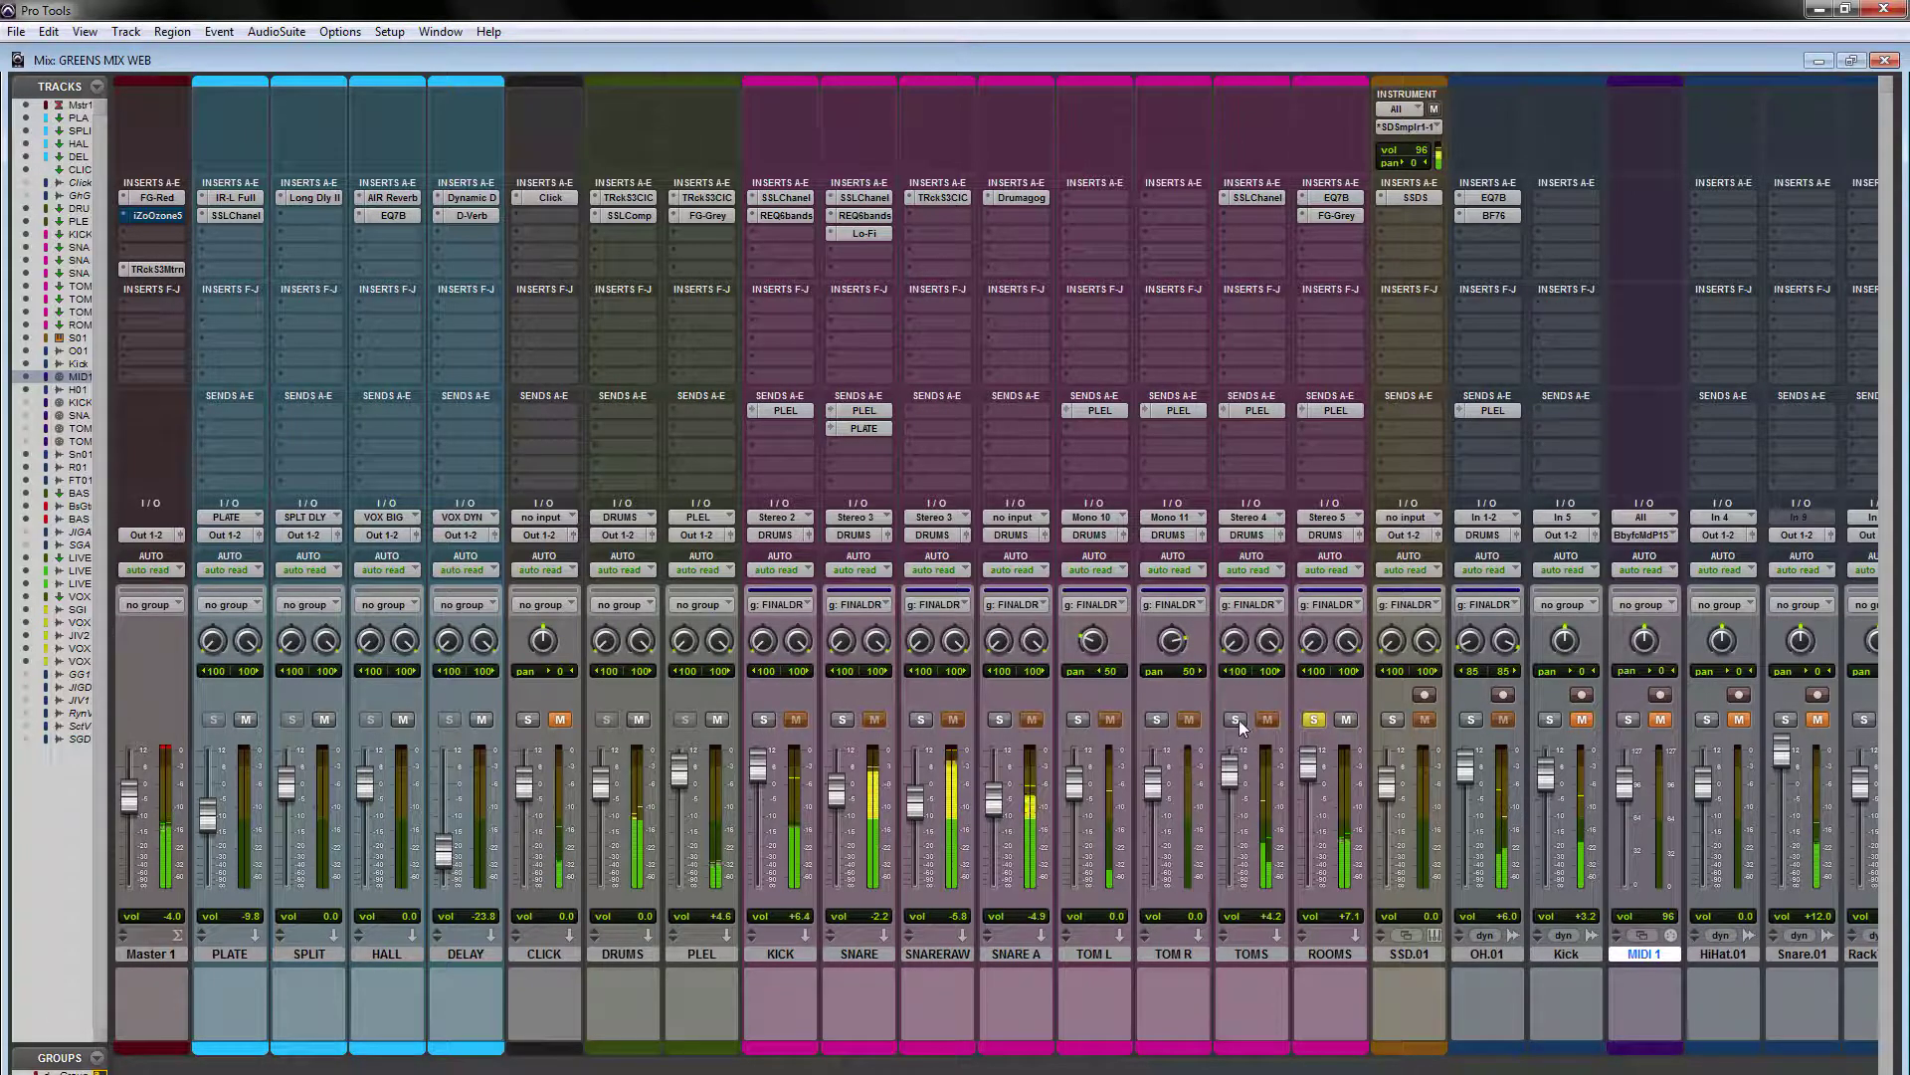
- Solo the FINALDR group's tracks, suspend the grouping, and compare the drum mix with and without the ROOMS track
{"action": "left_click", "coordinate": [1240, 720]}
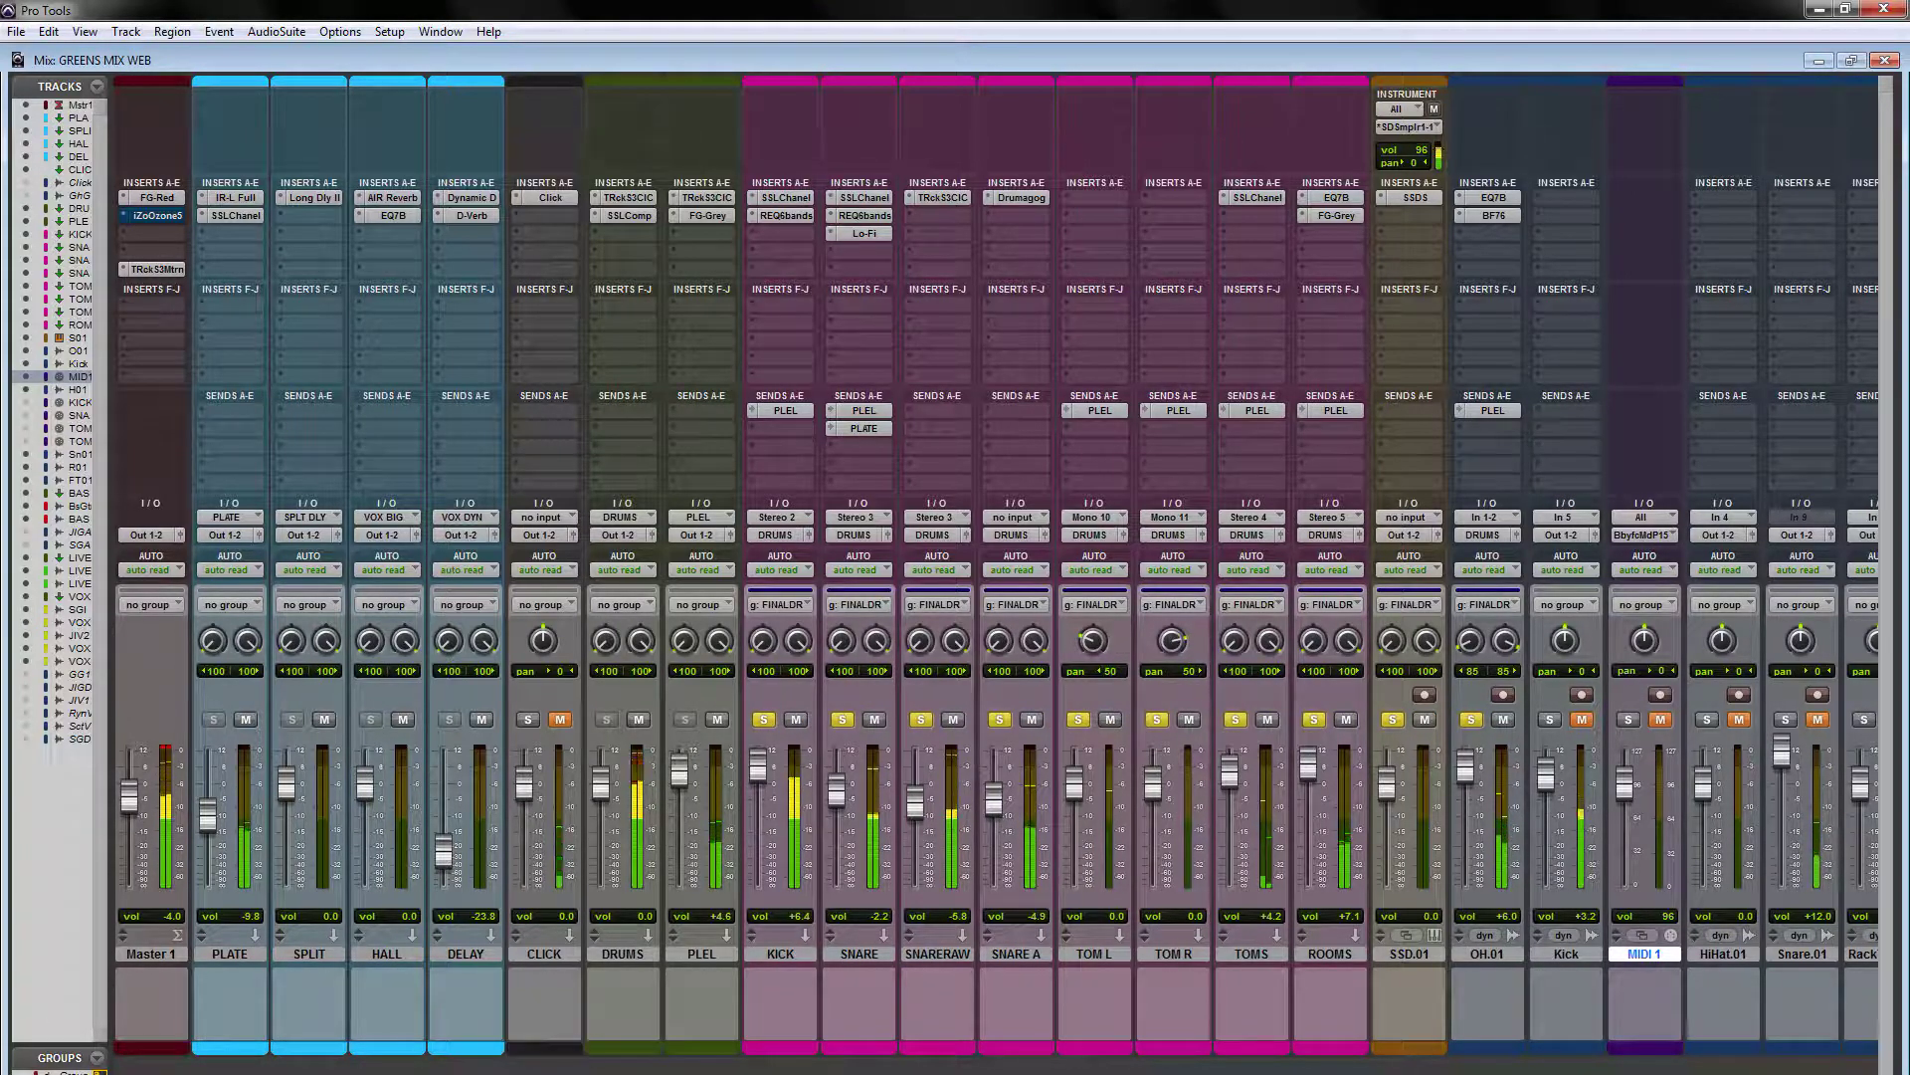
{"action": "key", "text": "ctrl+shift+g"}
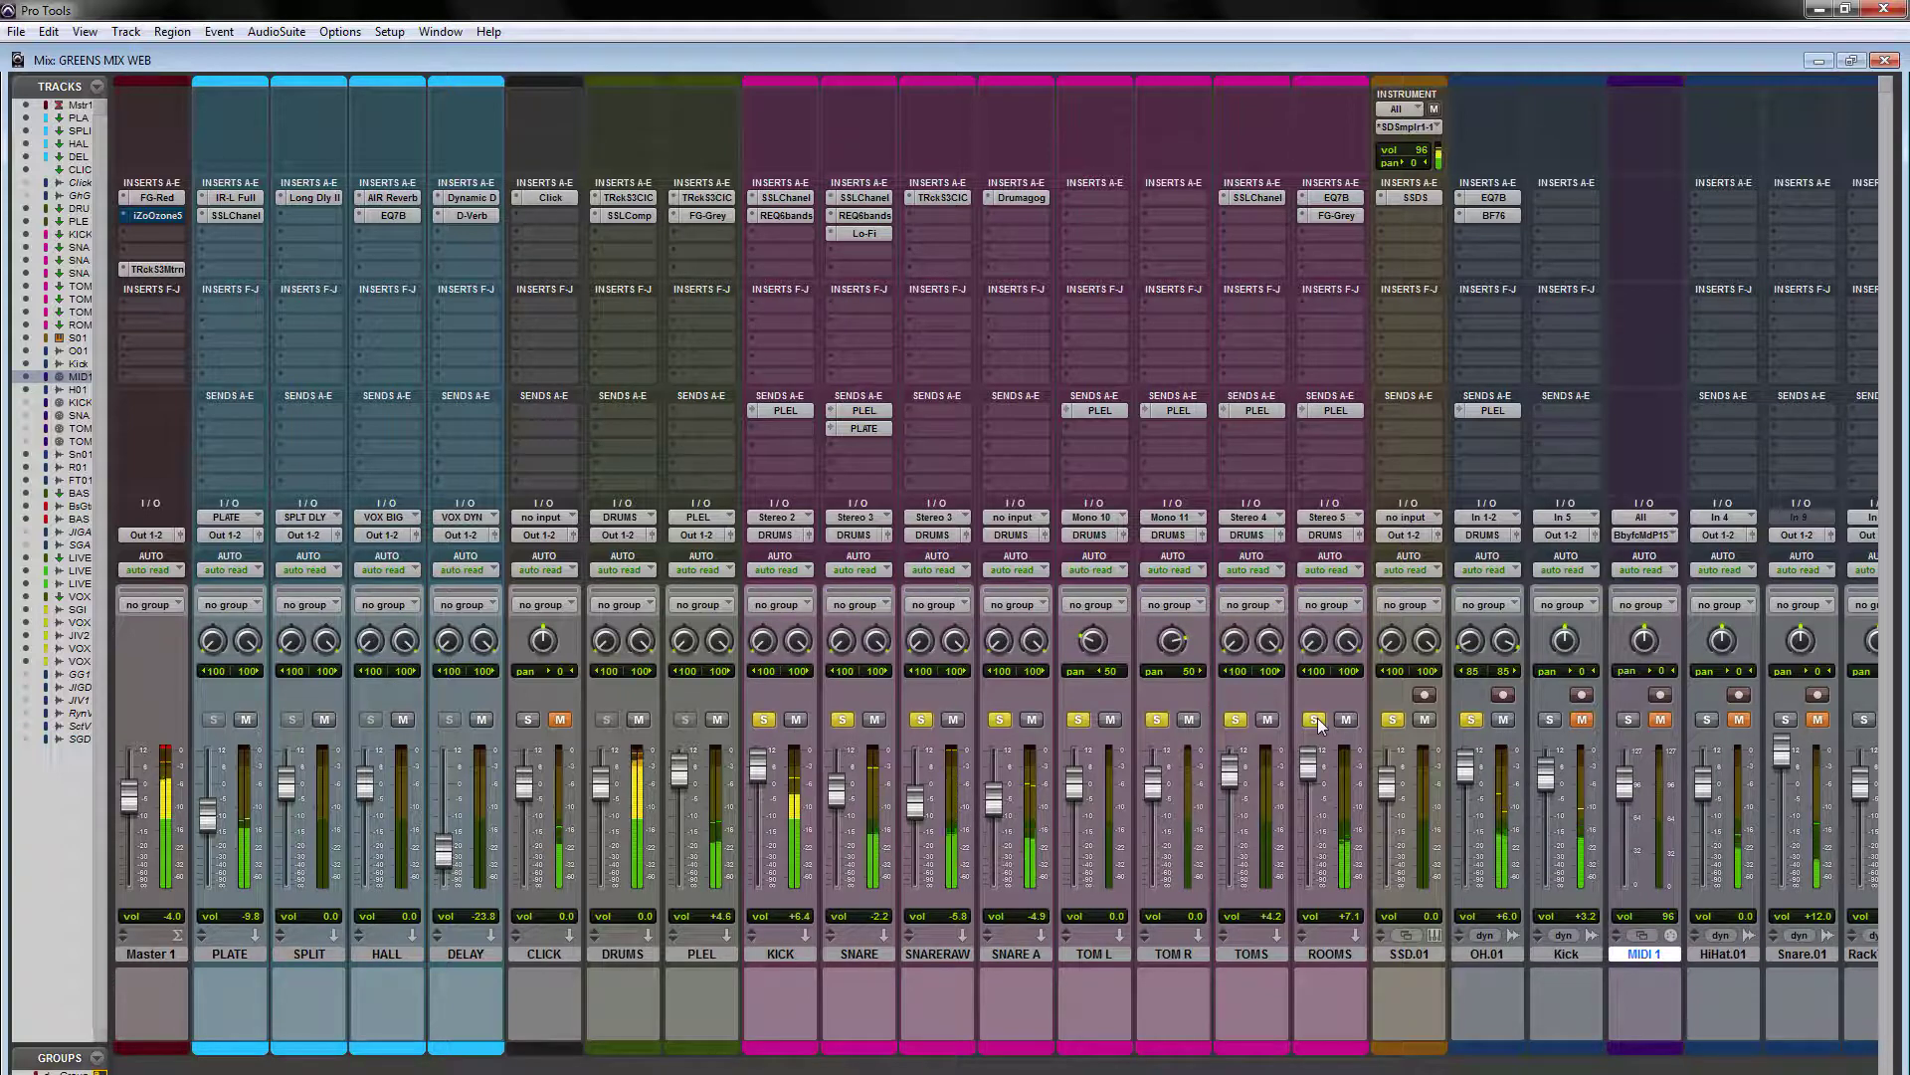
{"action": "left_click", "coordinate": [1315, 719]}
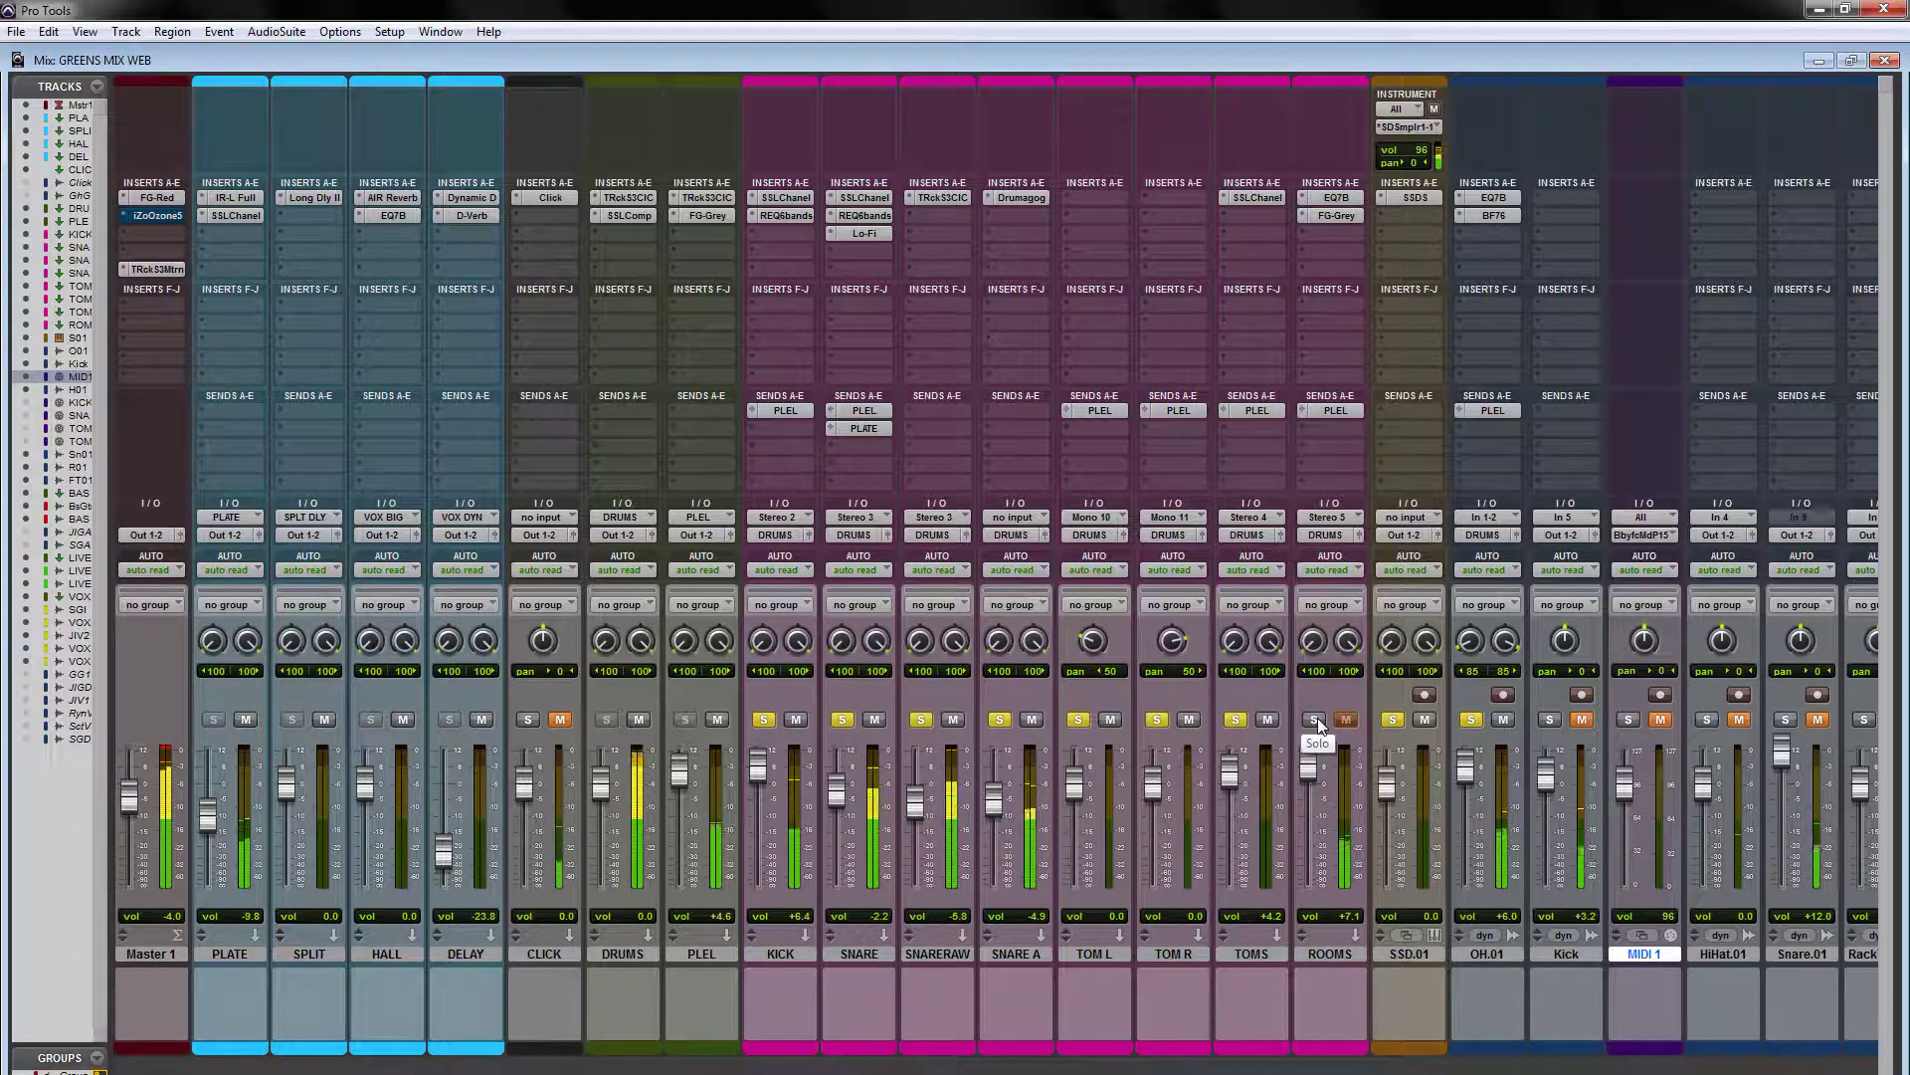
{"action": "left_click", "coordinate": [1315, 719]}
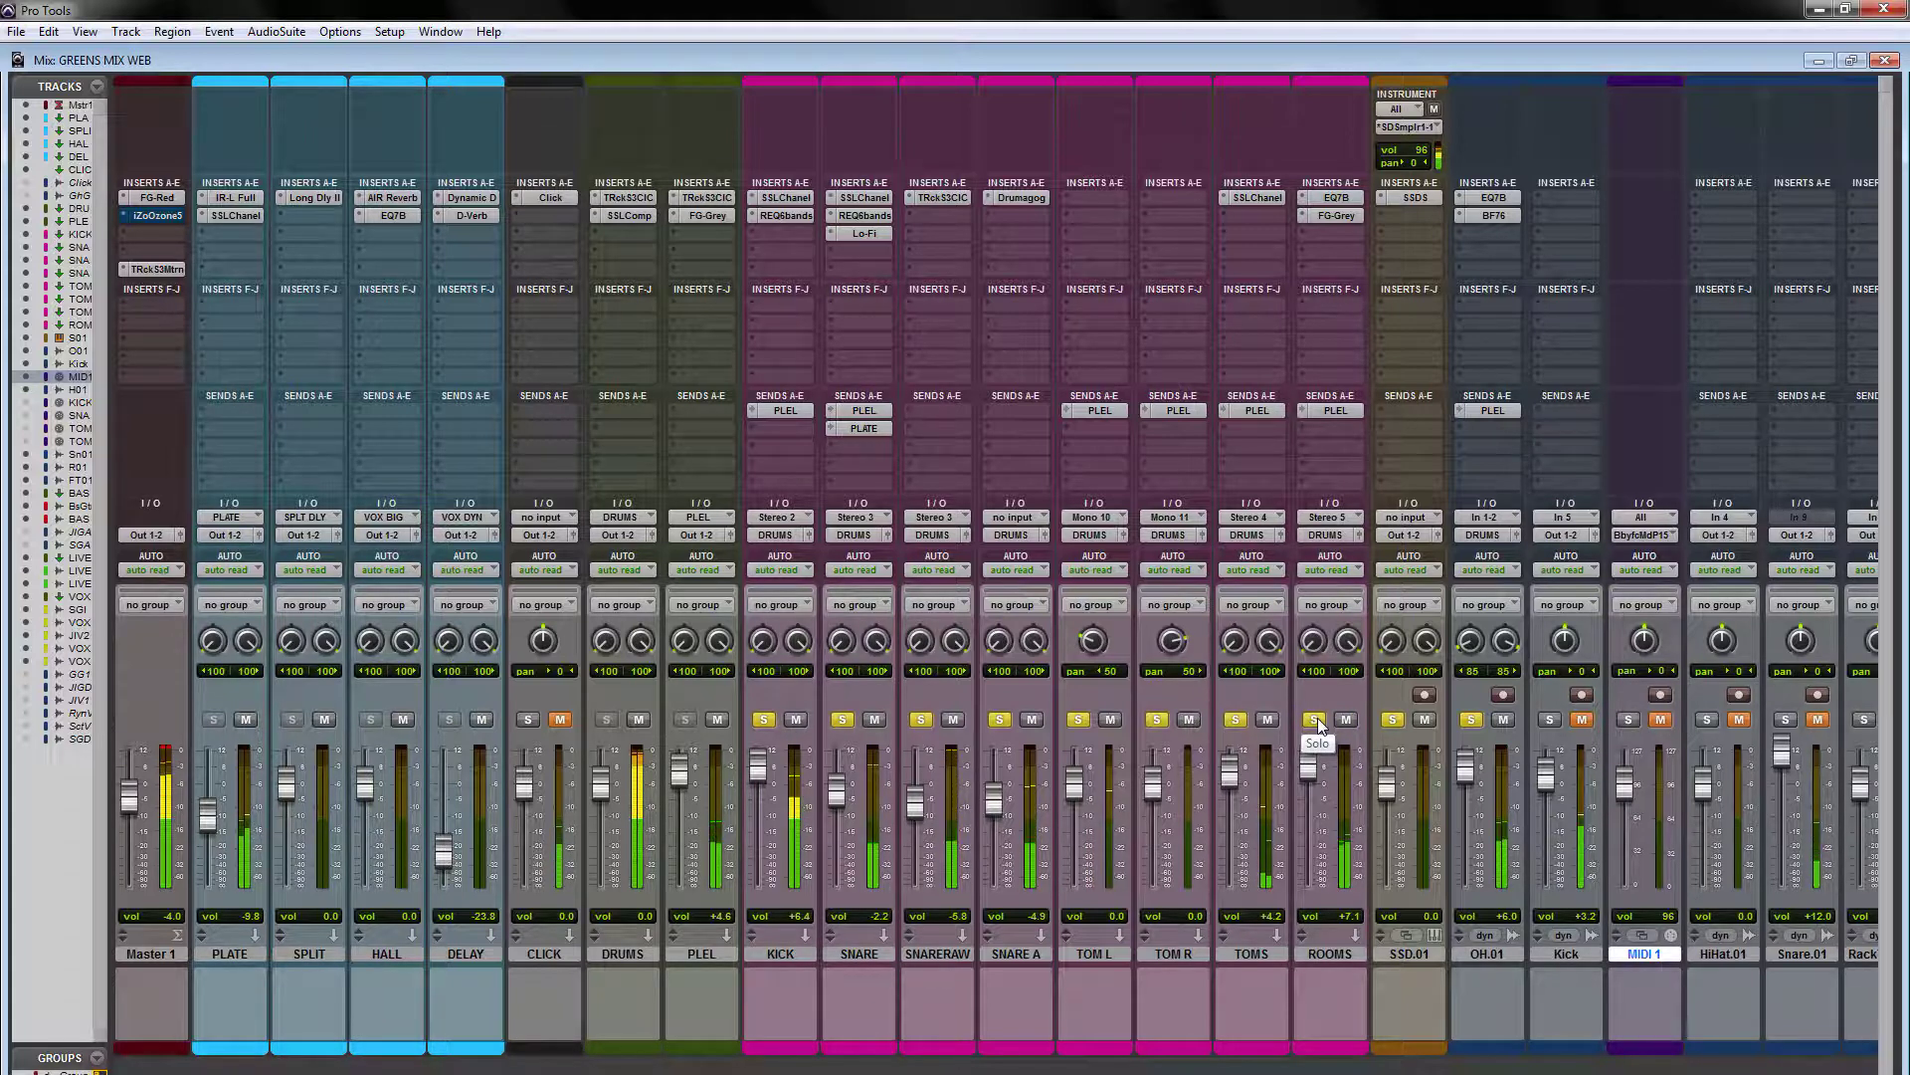
{"action": "left_click", "coordinate": [1315, 719]}
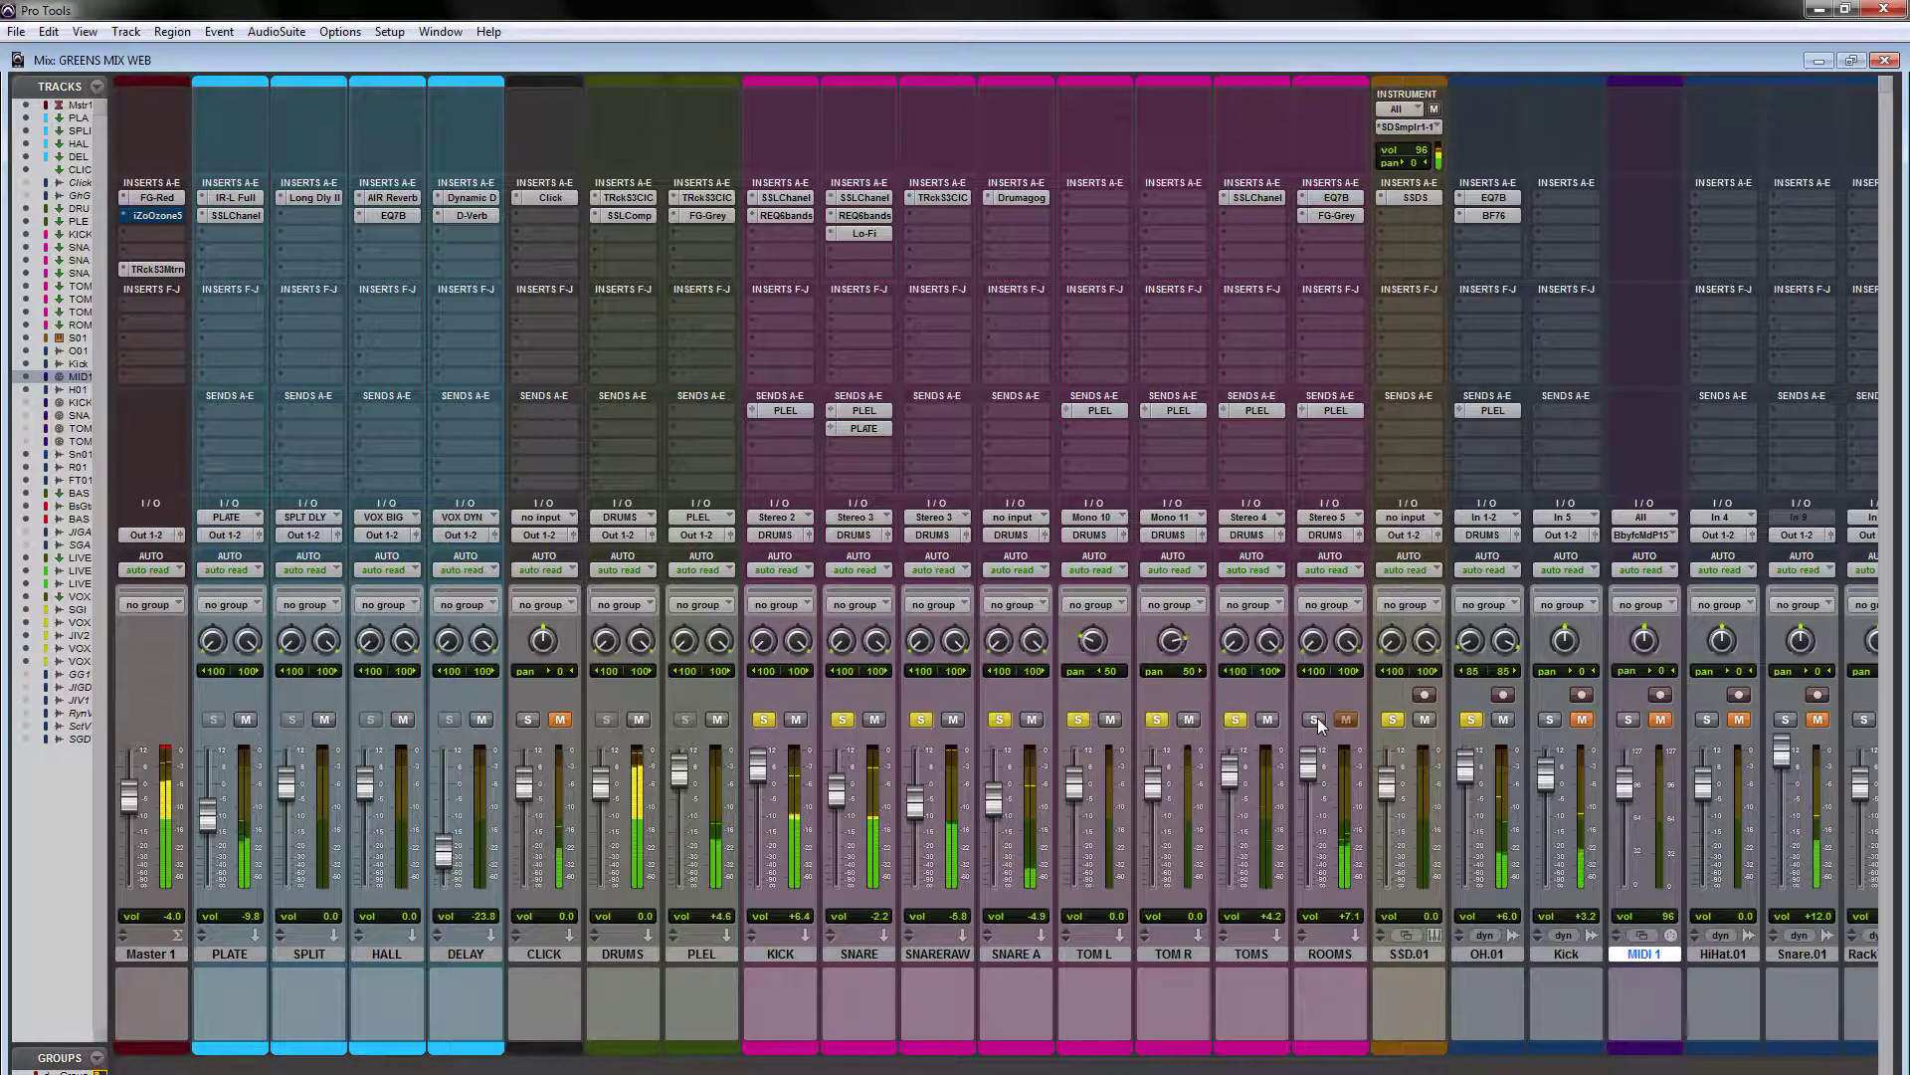
{"action": "left_click", "coordinate": [1315, 719]}
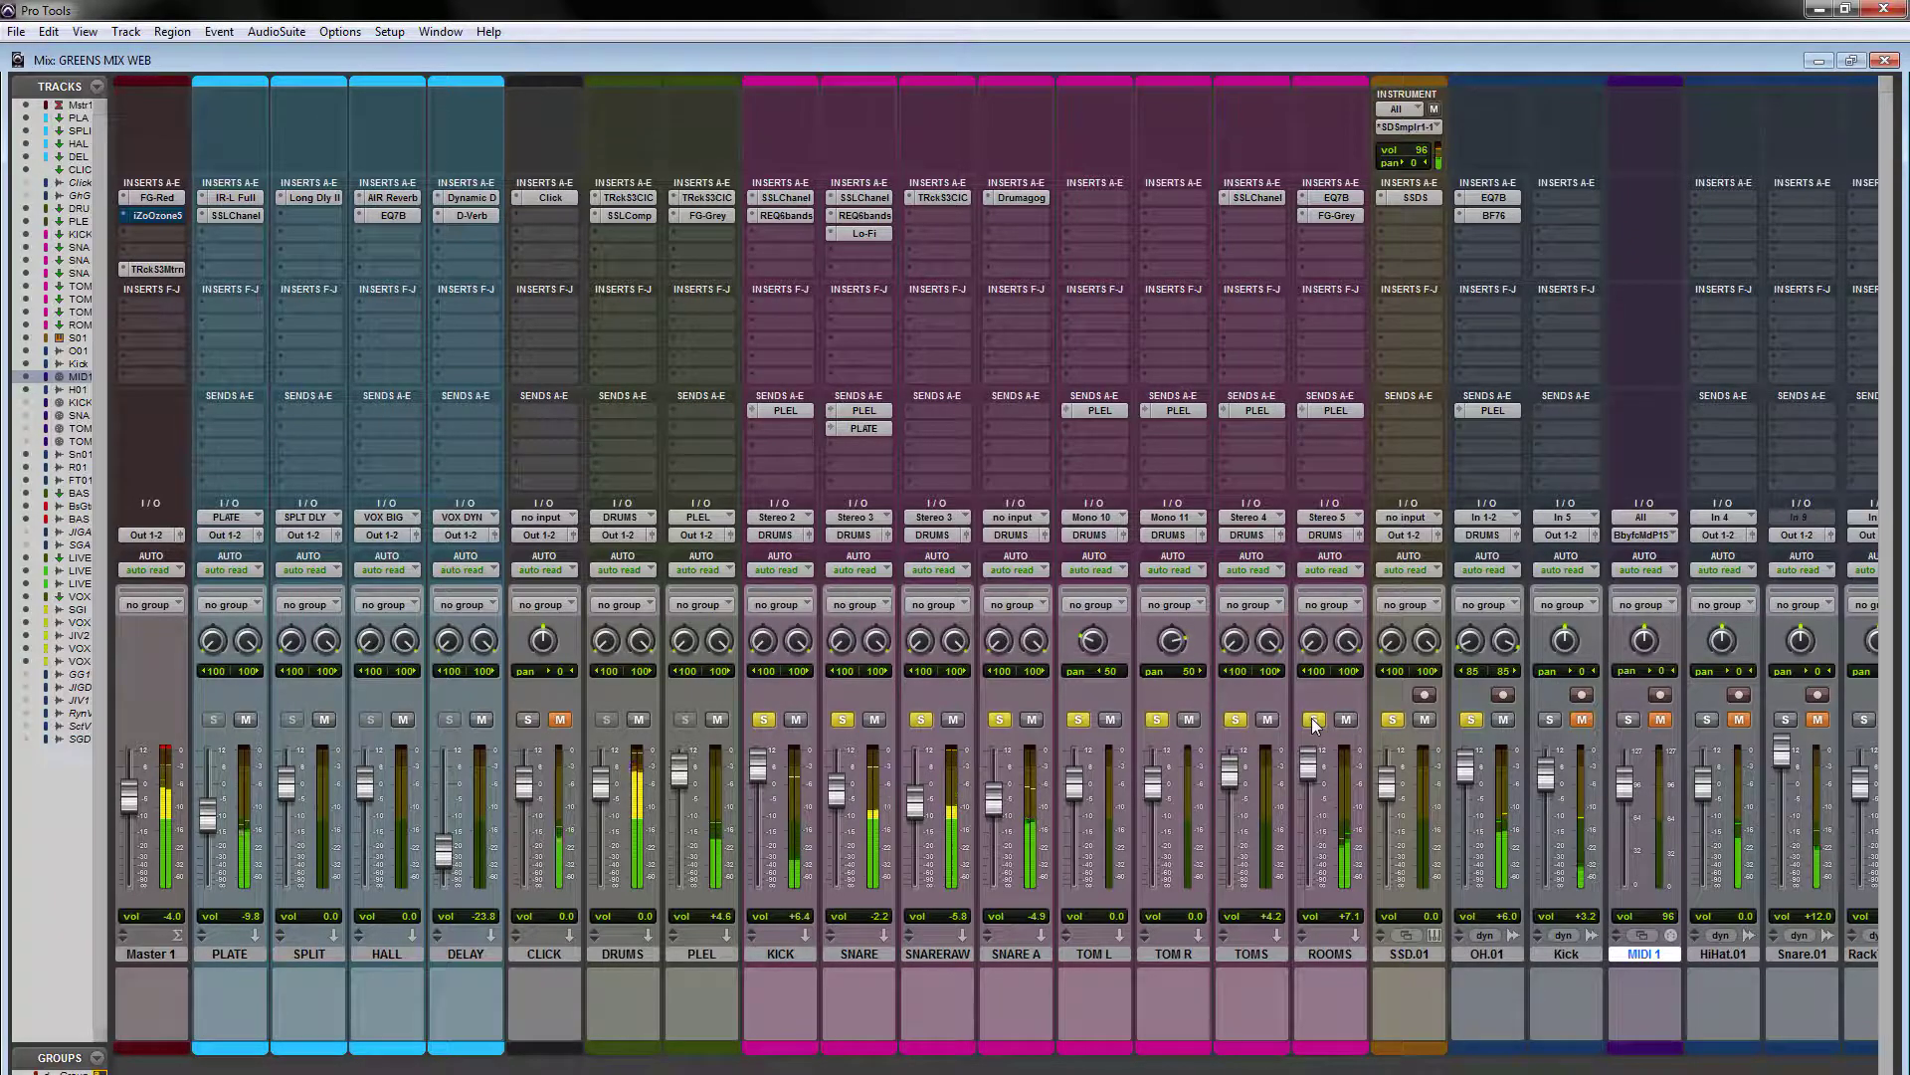
- Return to the session's edit timeline and examine the drum tracks from the snare tracks down to SSD.01, OH.01, Kick and MIDI 1
{"action": "key", "text": "ctrl+equal"}
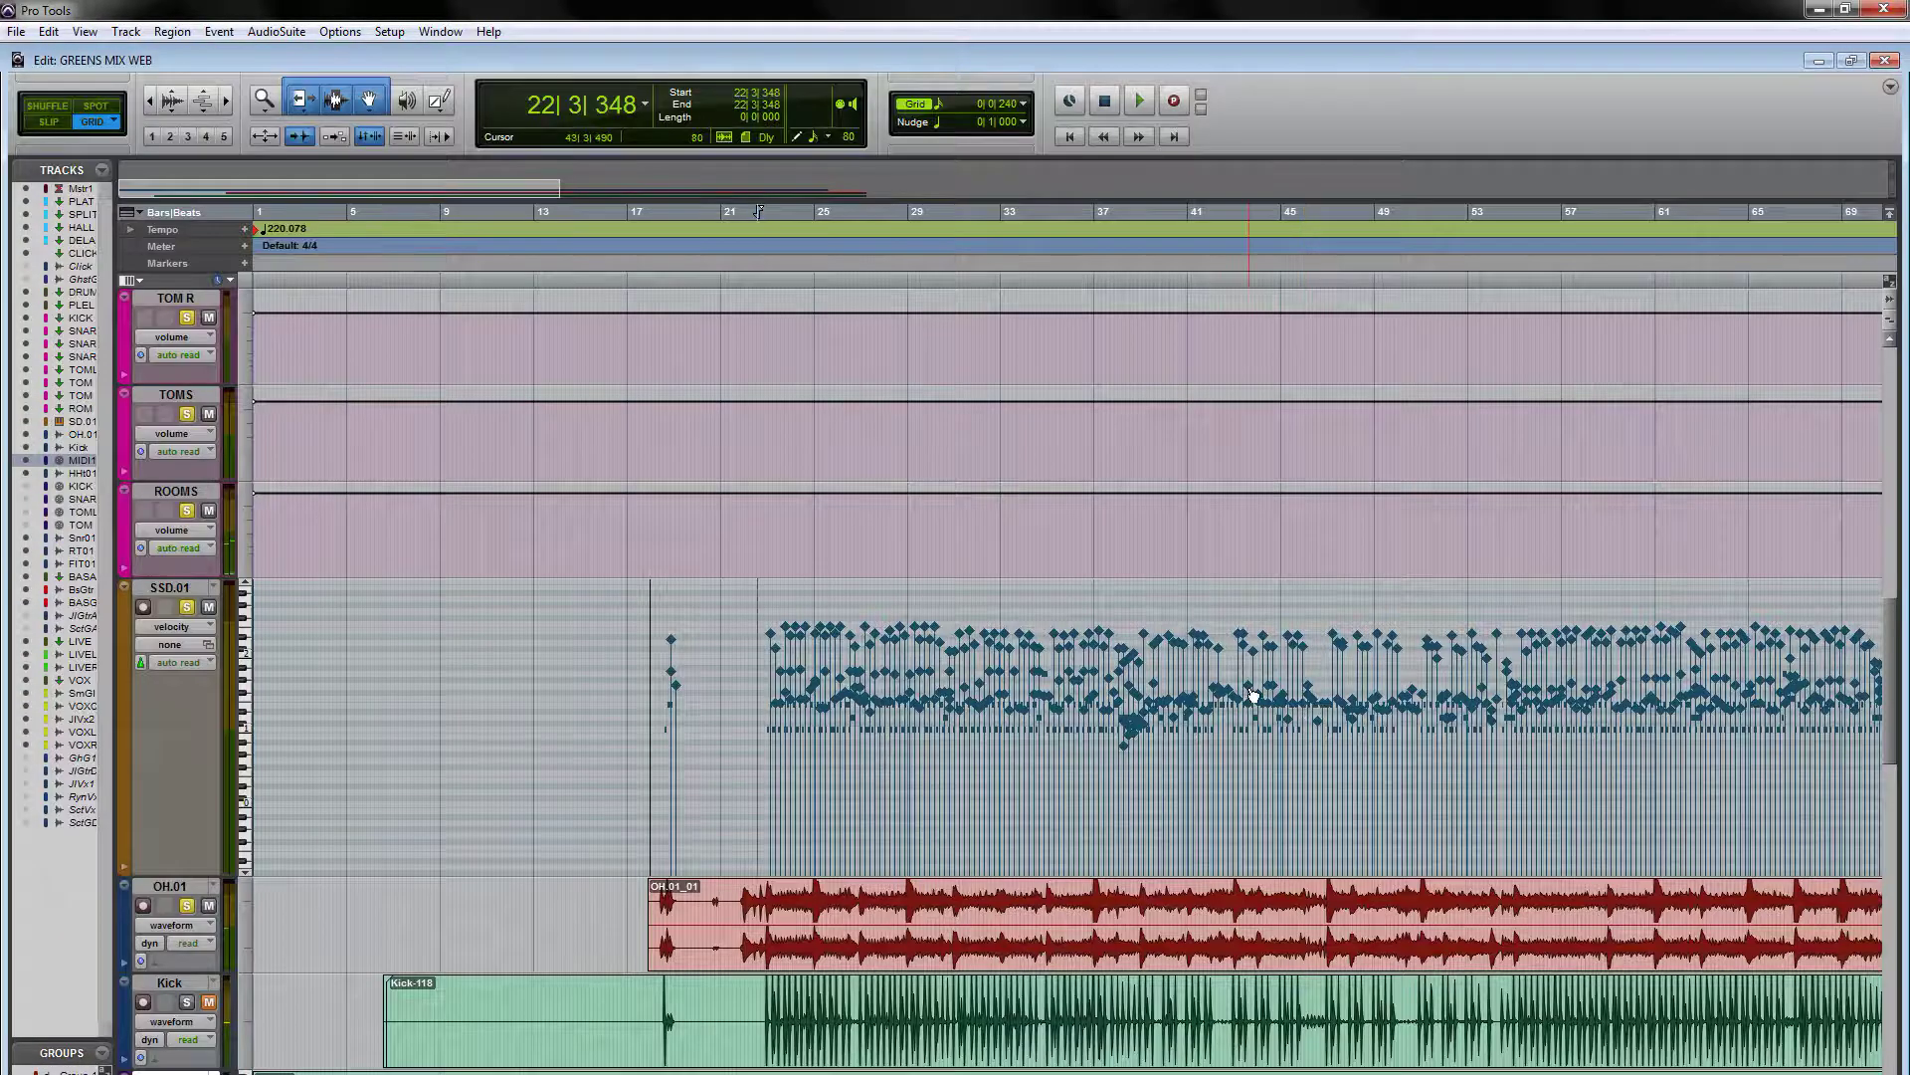
{"action": "scroll", "coordinate": [785, 663], "scroll_direction": "up", "scroll_amount": 6}
{"action": "scroll", "coordinate": [785, 663], "scroll_direction": "down", "scroll_amount": 3}
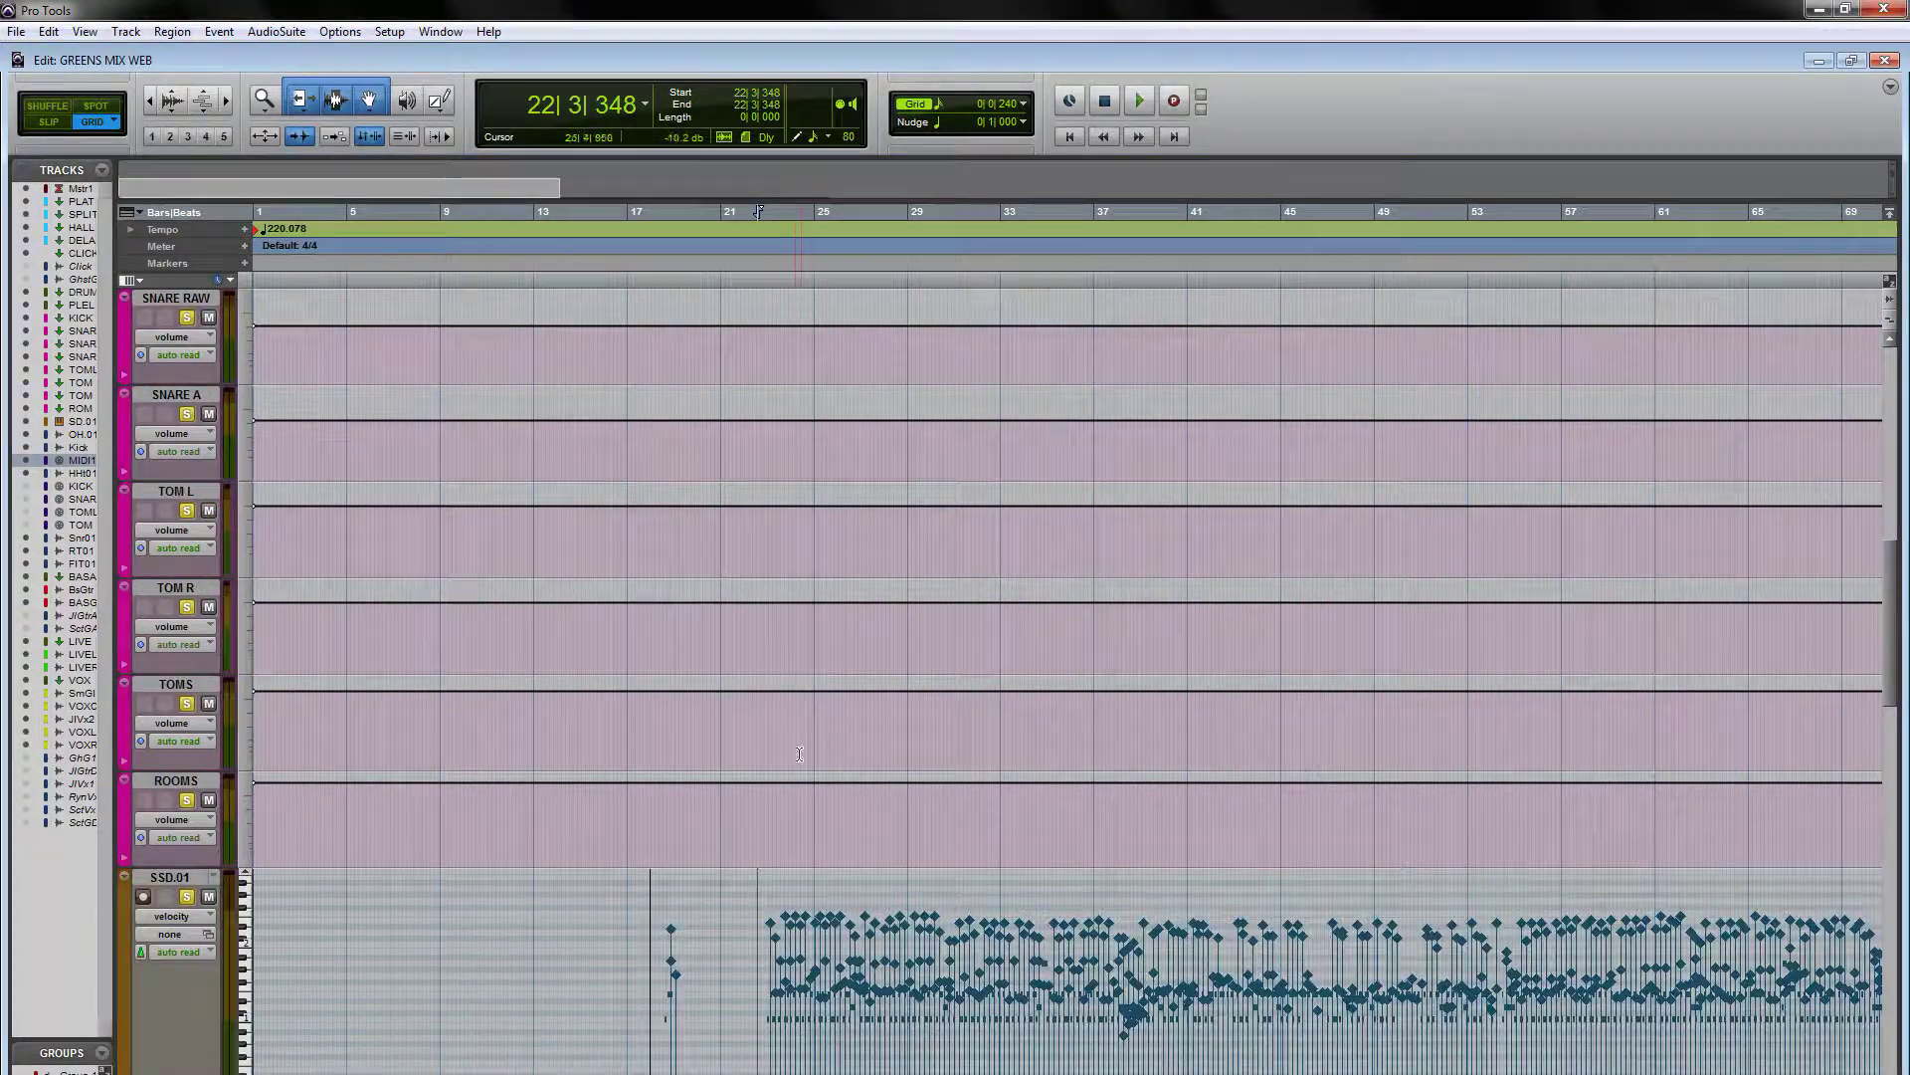
{"action": "scroll", "coordinate": [796, 761], "scroll_direction": "down", "scroll_amount": 2}
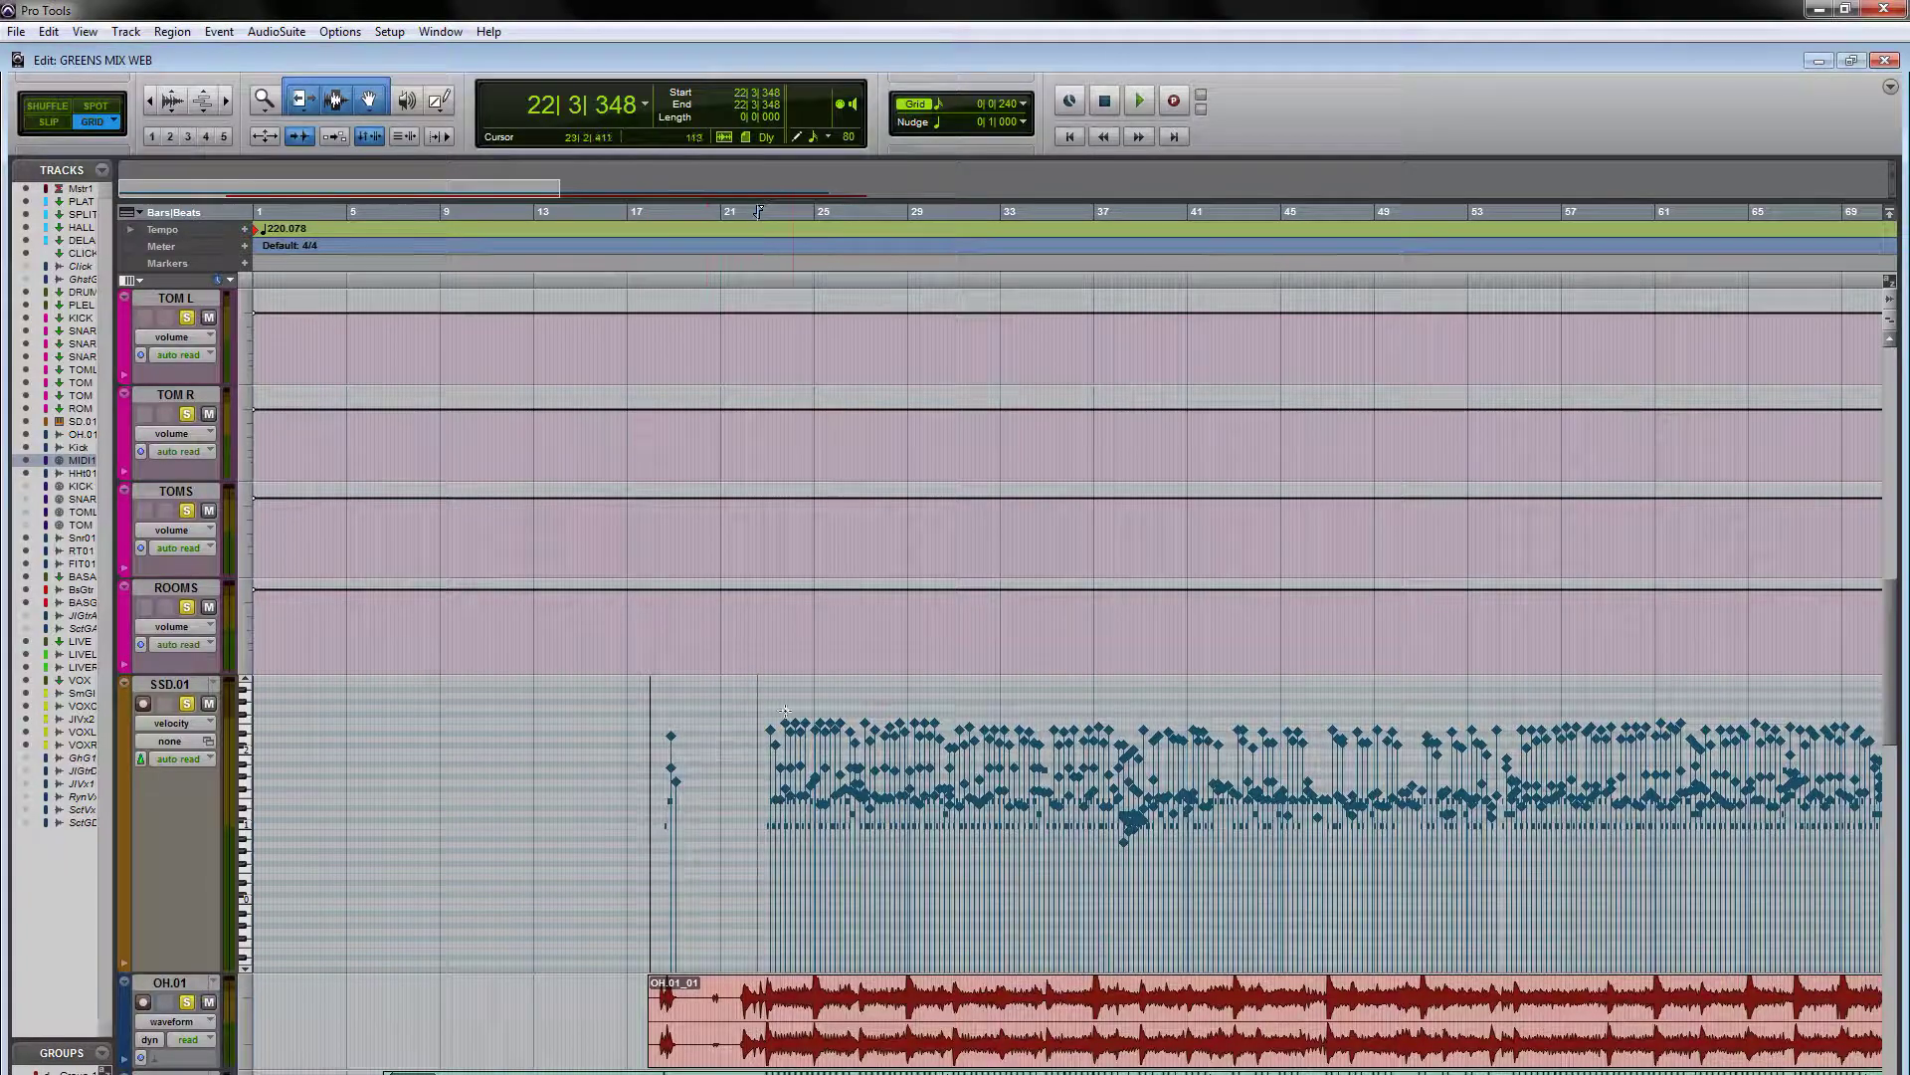
{"action": "scroll", "coordinate": [756, 767], "scroll_direction": "down", "scroll_amount": 3}
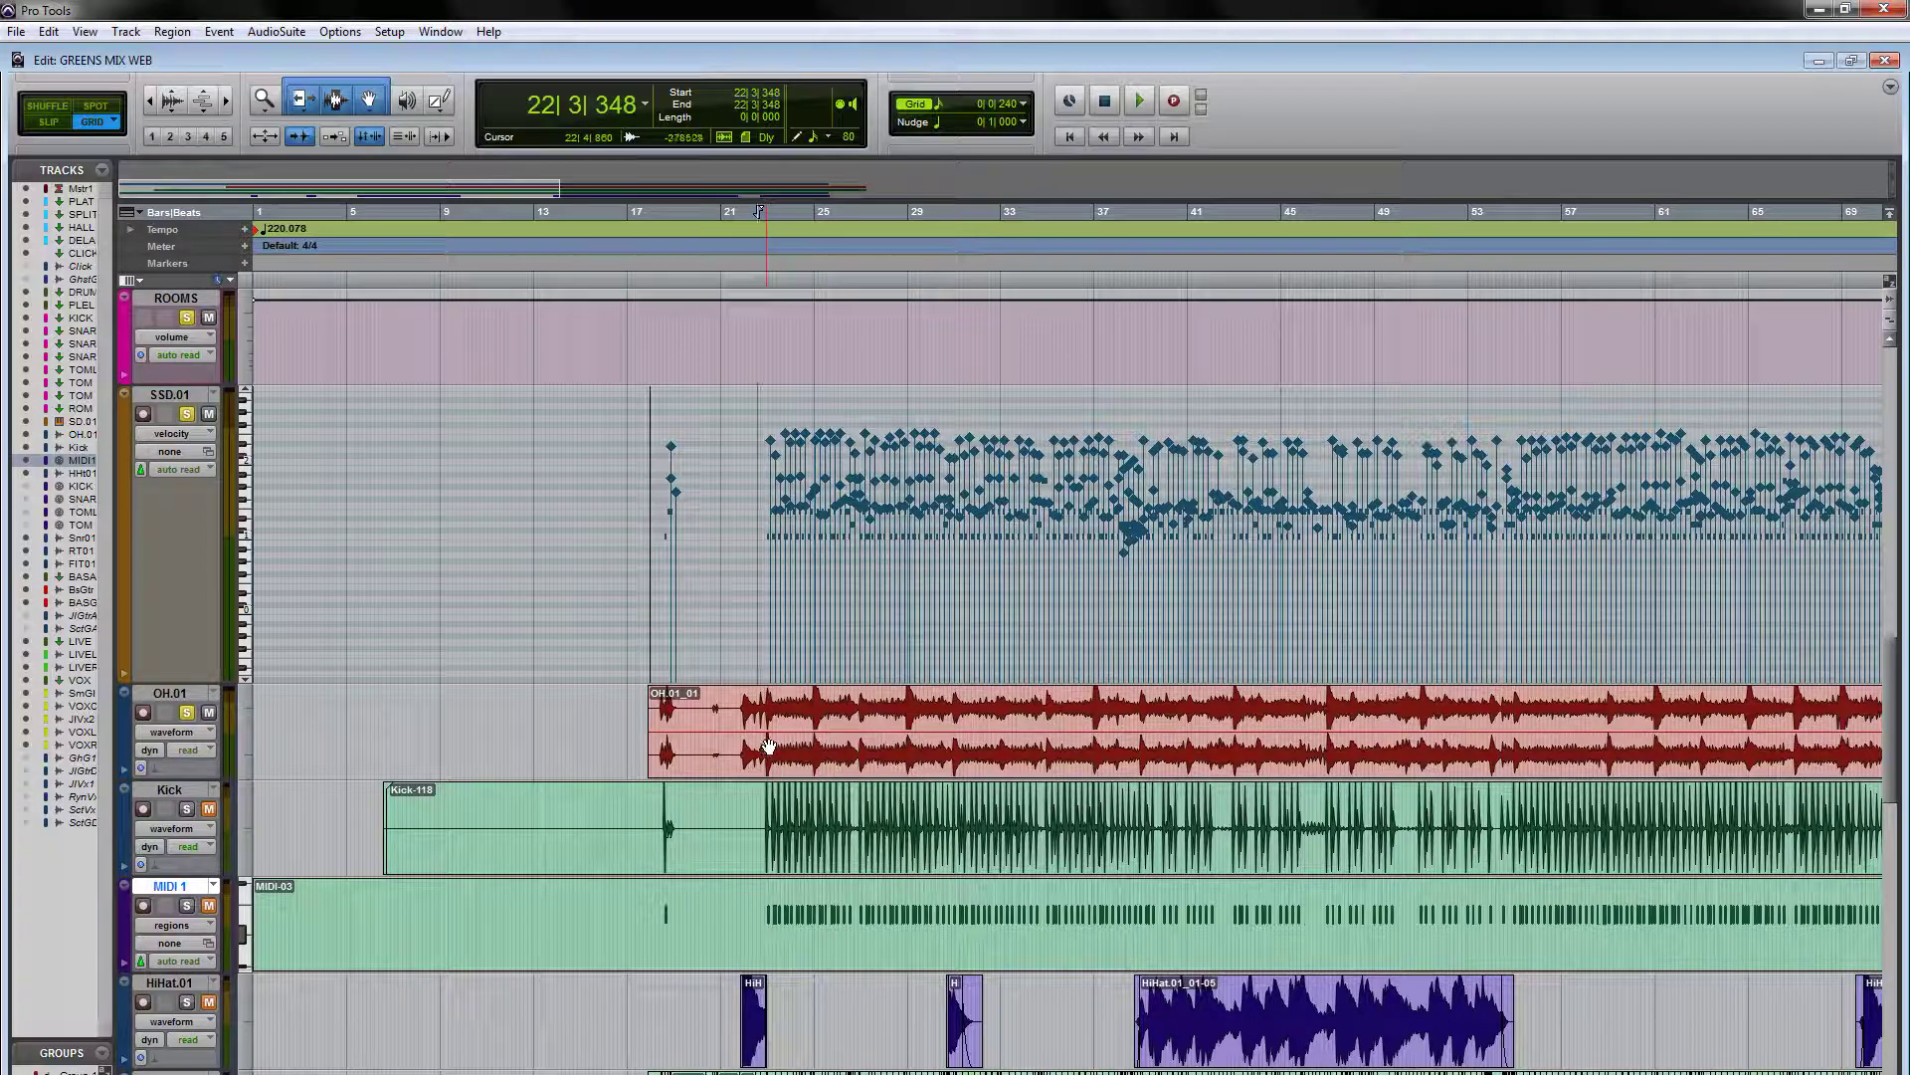
{"action": "scroll", "coordinate": [769, 746], "scroll_direction": "up", "scroll_amount": 1}
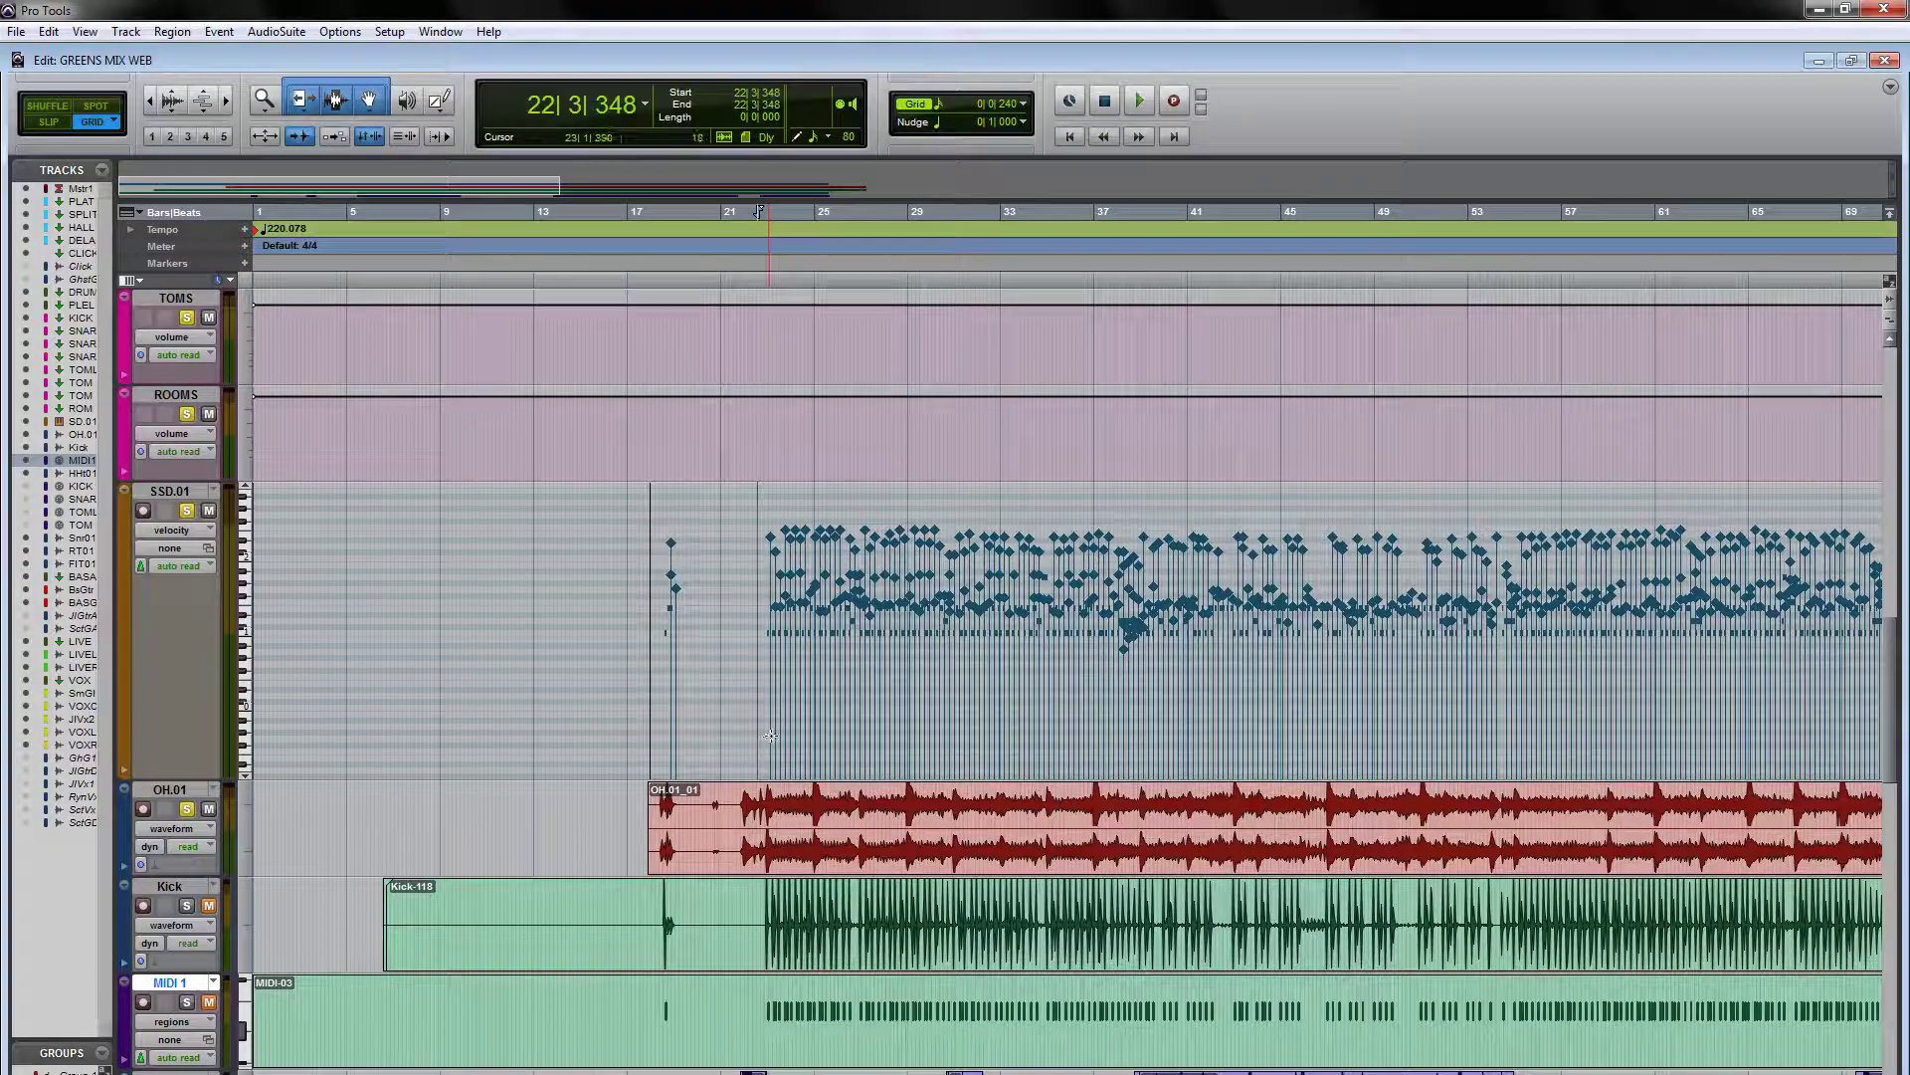